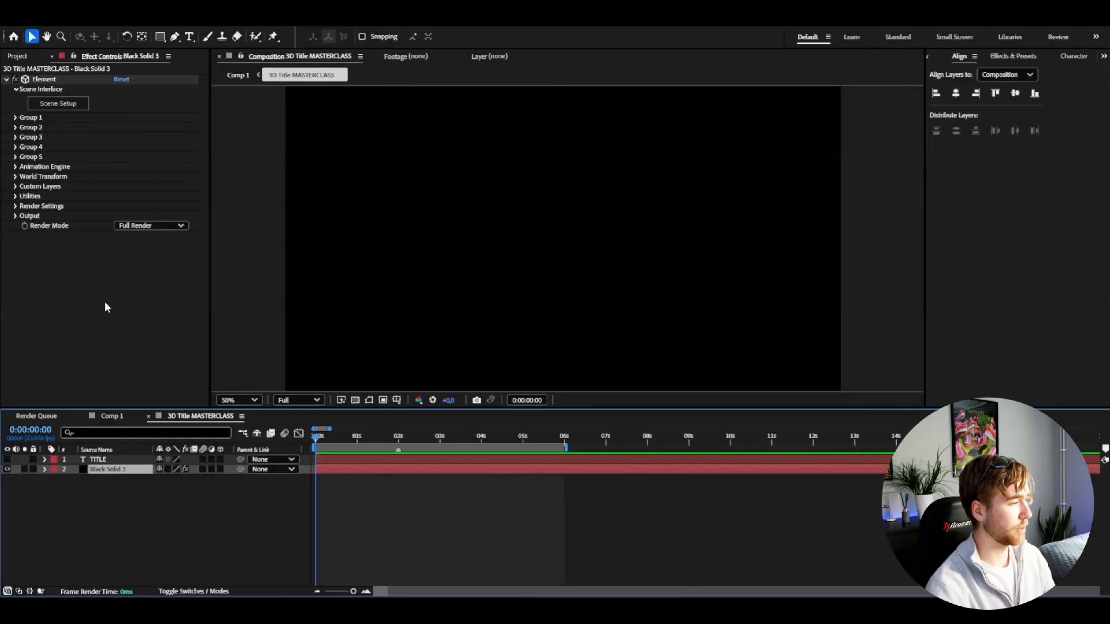
Step: Rename the black solid layer that carries the Element effect to "3D Title"
right_click(120, 478)
click(186, 439)
text(3D)
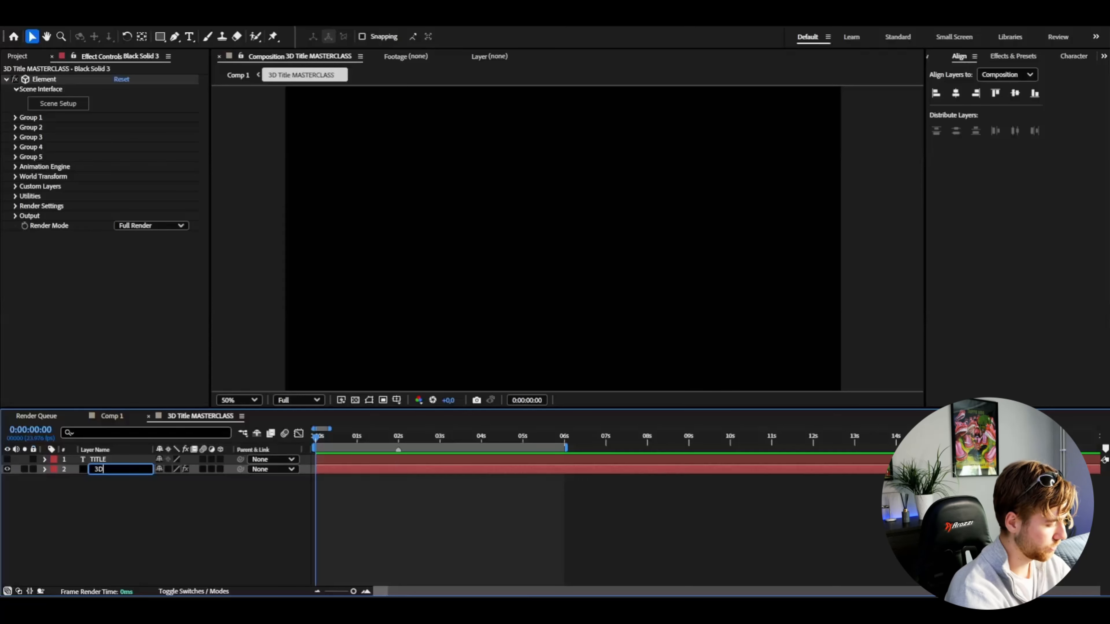
text( Title)
key(Return)
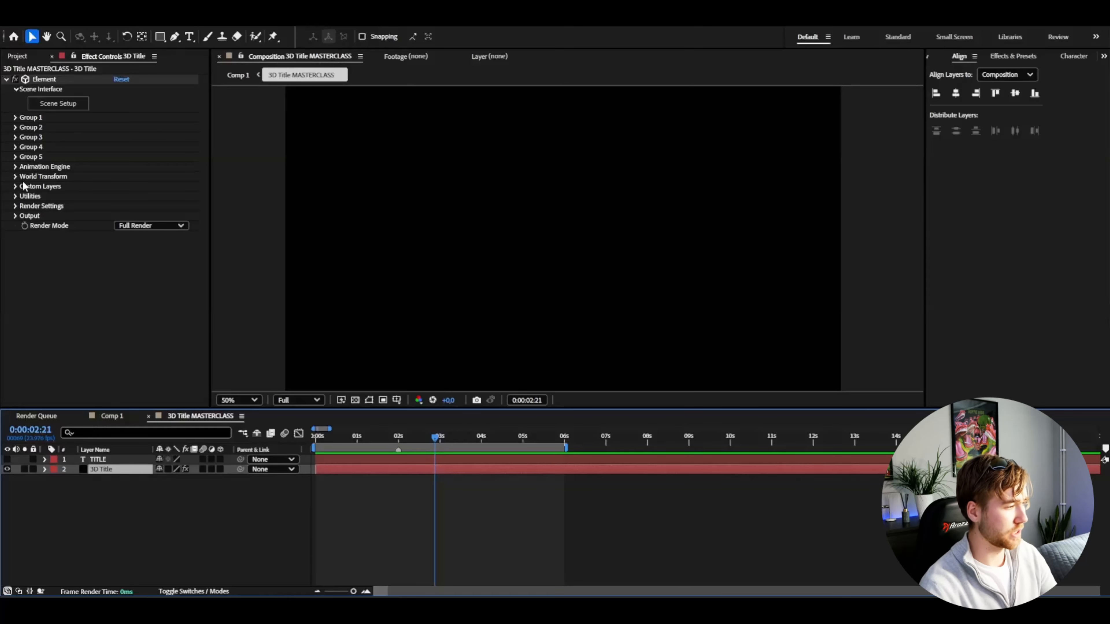
Step: Assign the TITLE layer to Path Layer 1 in Element's custom text and masks, and return the playhead to the composition start
click(15, 187)
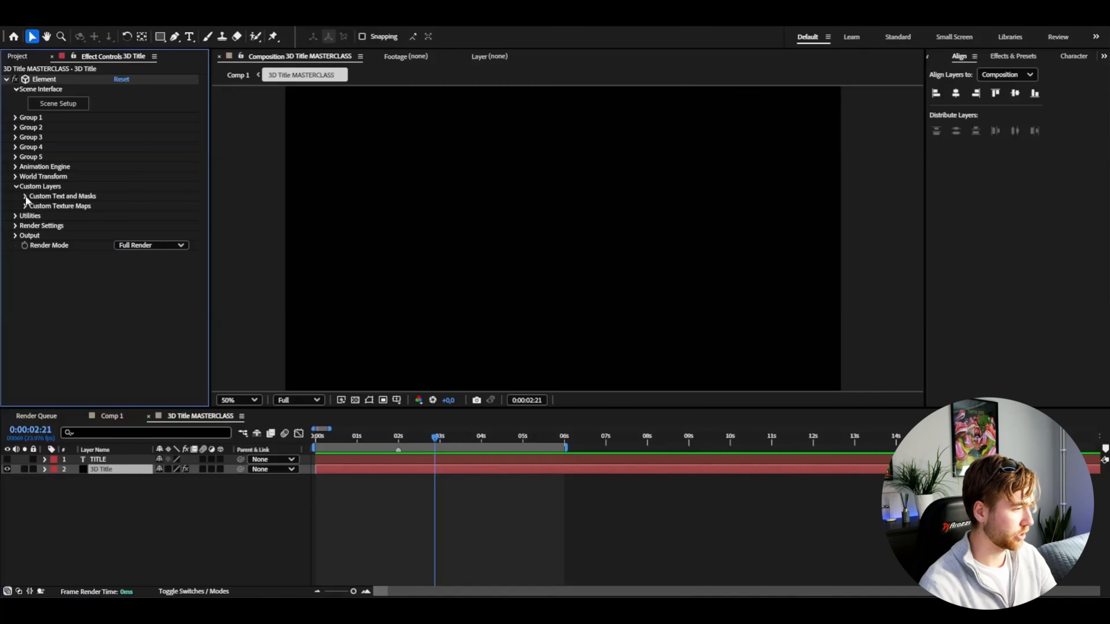
click(25, 197)
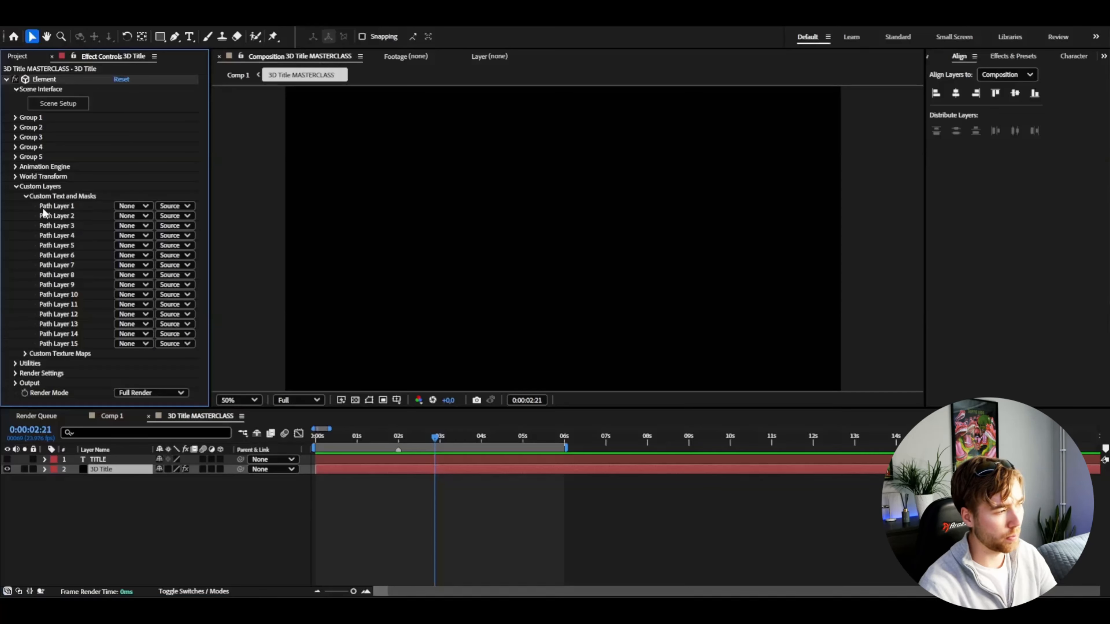
click(121, 207)
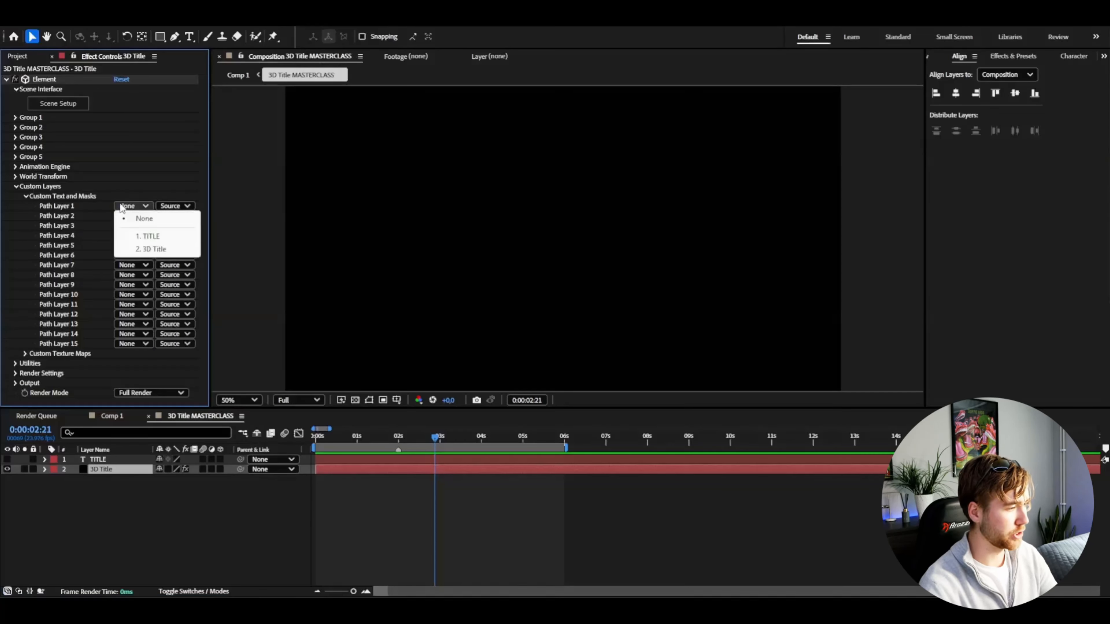
click(150, 238)
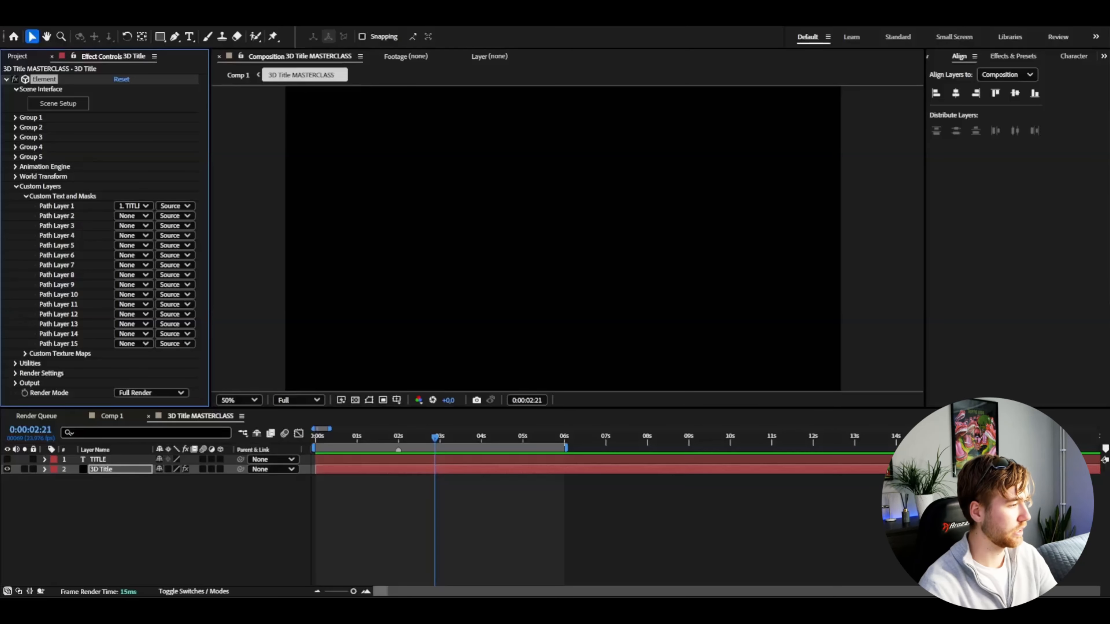
click(16, 187)
drag(339, 437, 272, 434)
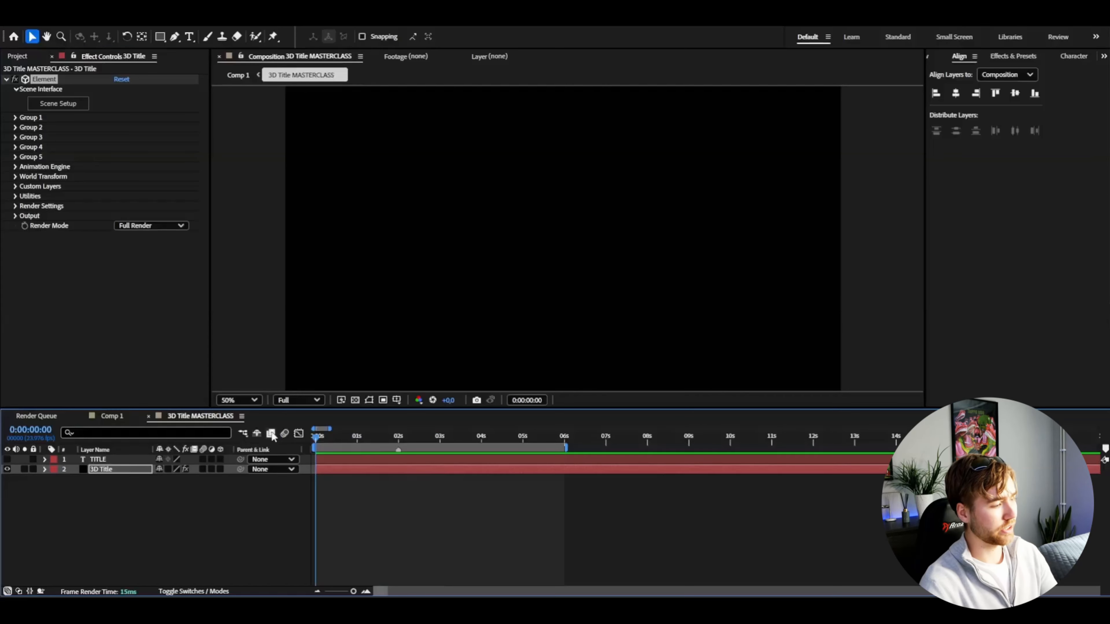
click(219, 506)
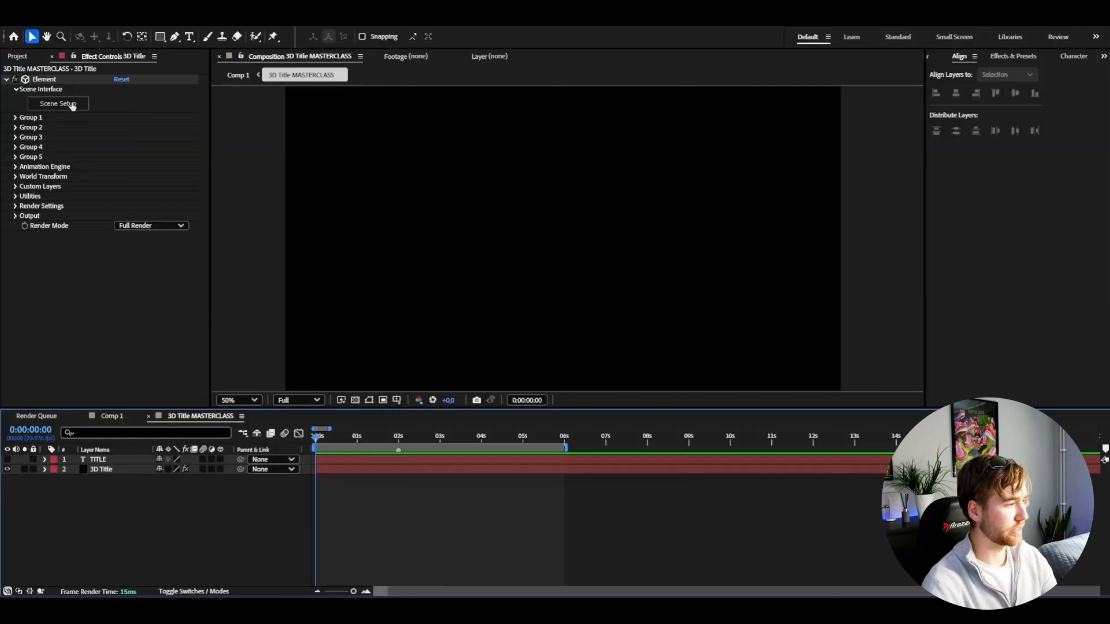
Step: Open Element's scene setup and extrude the TITLE text into a 3D model
click(59, 104)
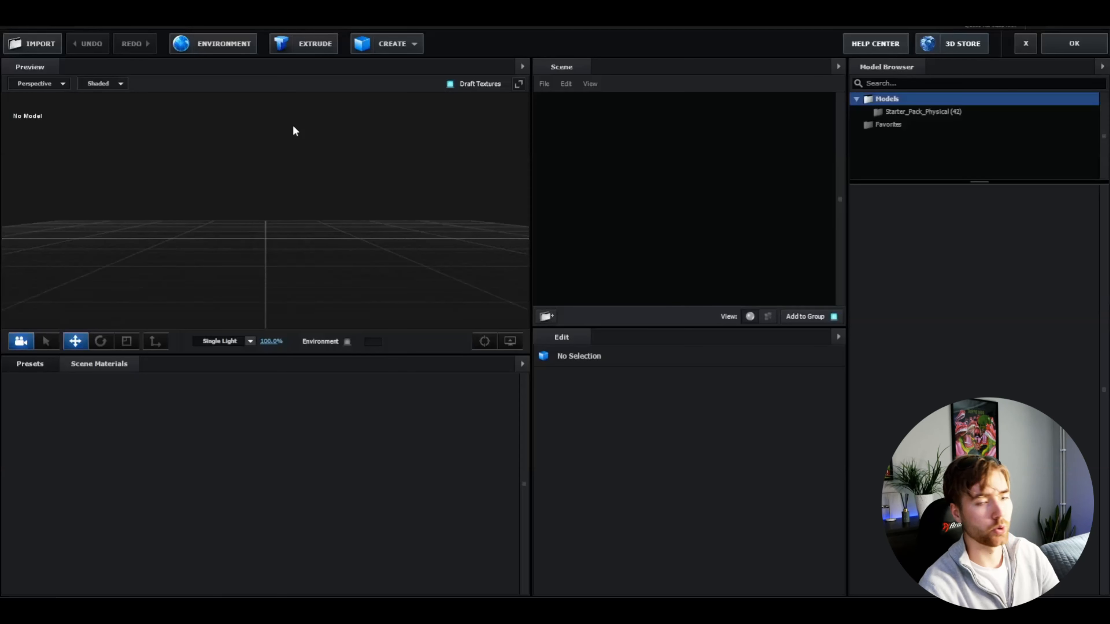
click(308, 49)
drag(377, 144, 370, 171)
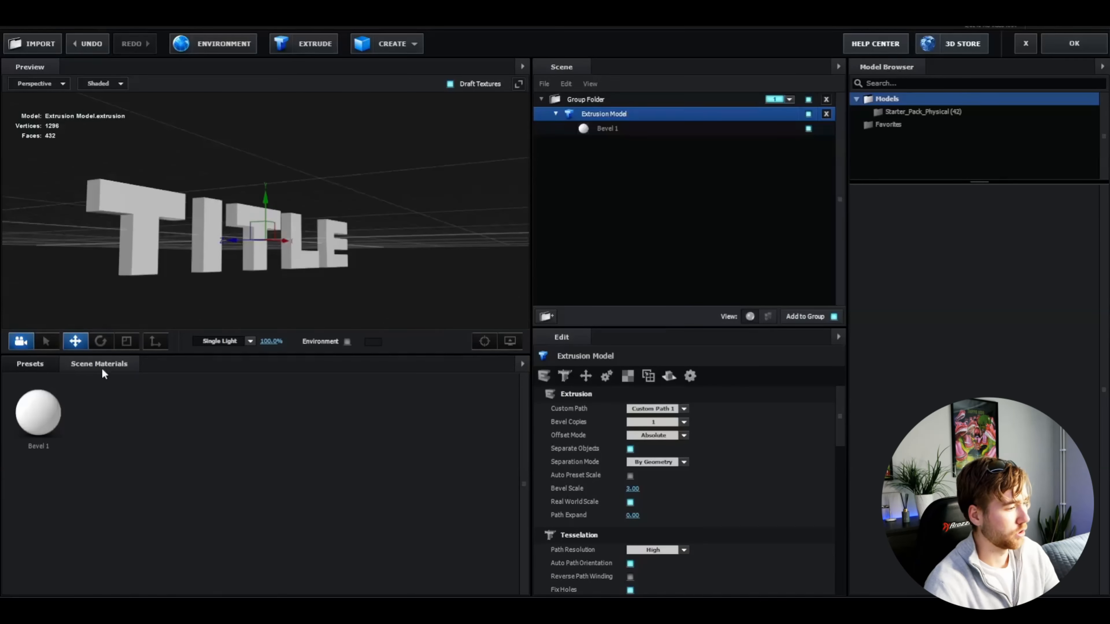
Step: Try the Stripes physical bevel preset on the extruded title, and undo it
click(39, 364)
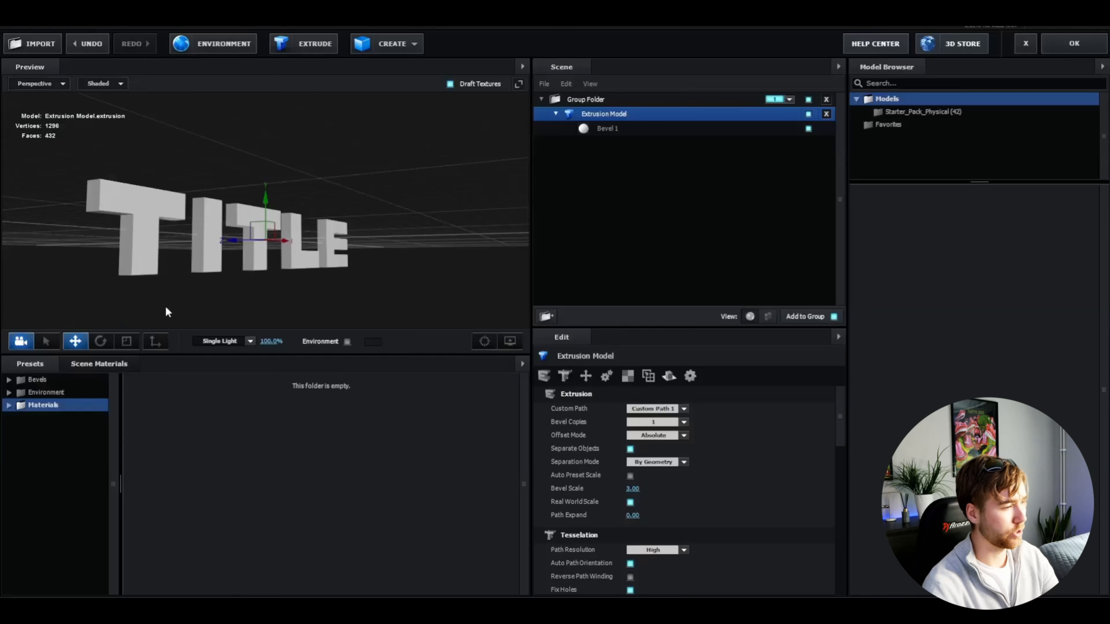
click(7, 381)
click(53, 393)
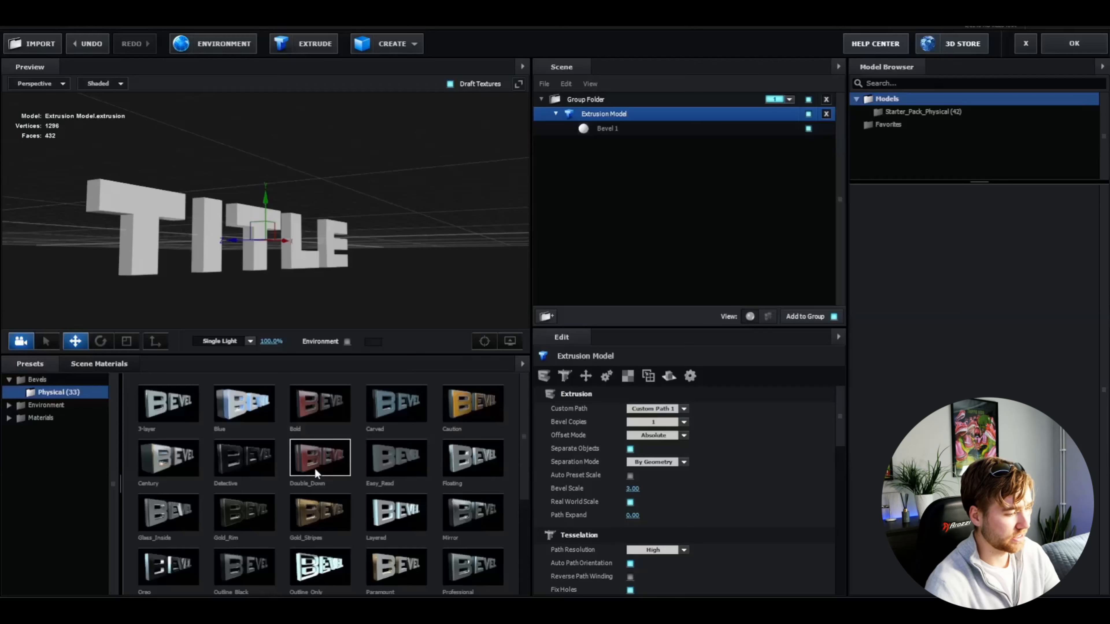
scroll(305, 446, down, 3)
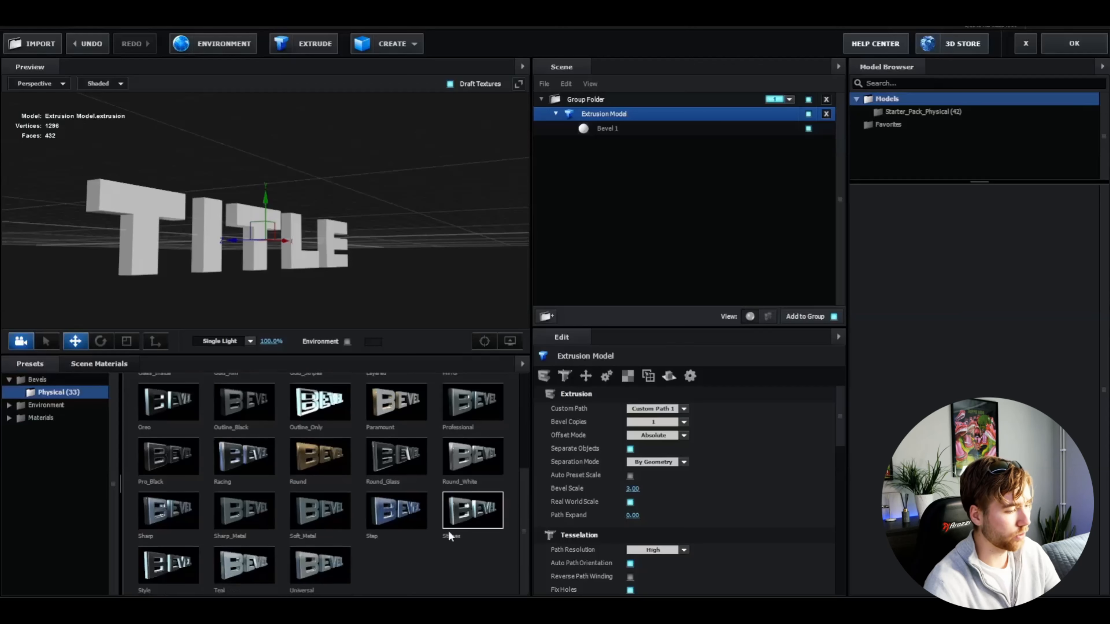
double_click(474, 513)
mouse_move(412, 248)
mouse_down()
mouse_move(431, 275)
mouse_move(337, 267)
mouse_move(446, 261)
mouse_move(320, 250)
mouse_move(380, 311)
mouse_move(247, 255)
mouse_move(286, 315)
mouse_move(354, 290)
mouse_move(359, 260)
mouse_up()
drag(265, 289, 384, 310)
scroll(292, 476, up, 2)
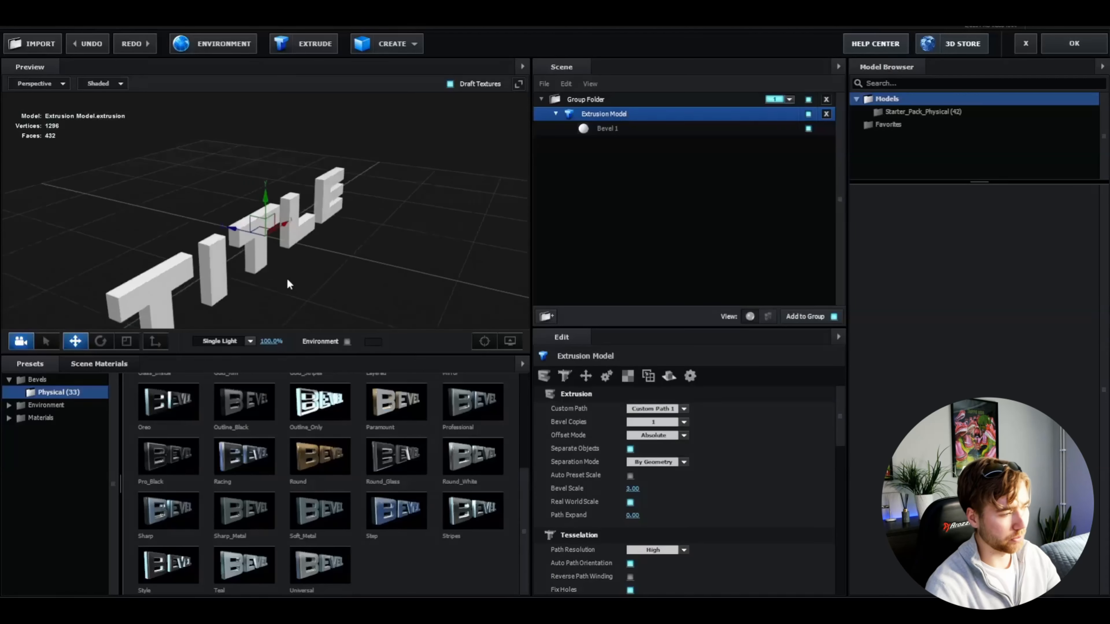
drag(287, 279, 207, 306)
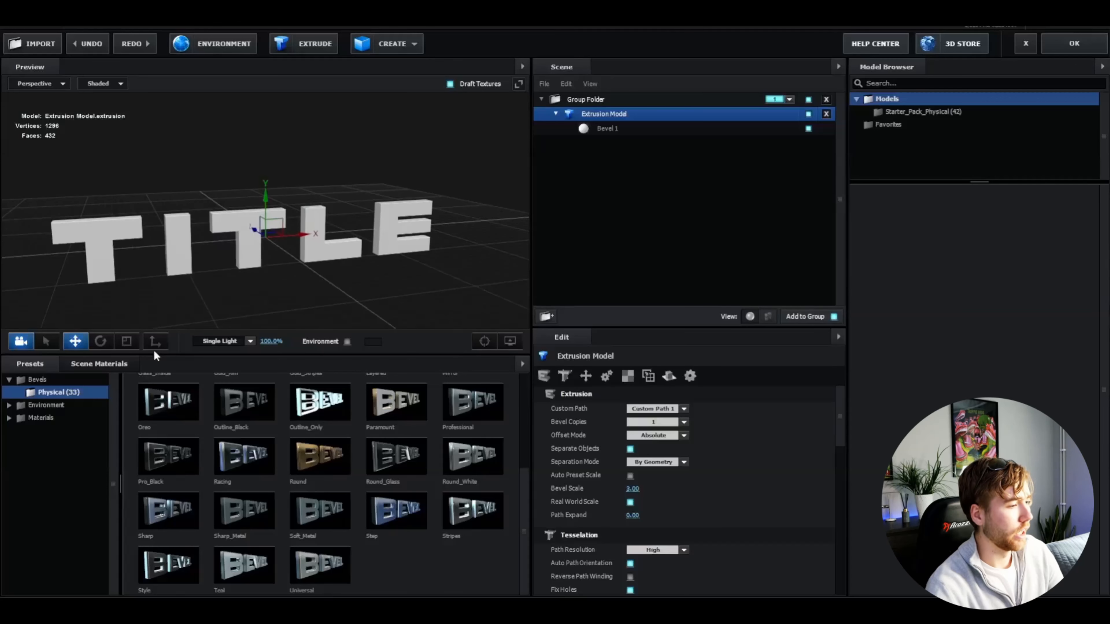
Step: Apply the Chrome material from the Physical presets to the extruded title
click(36, 419)
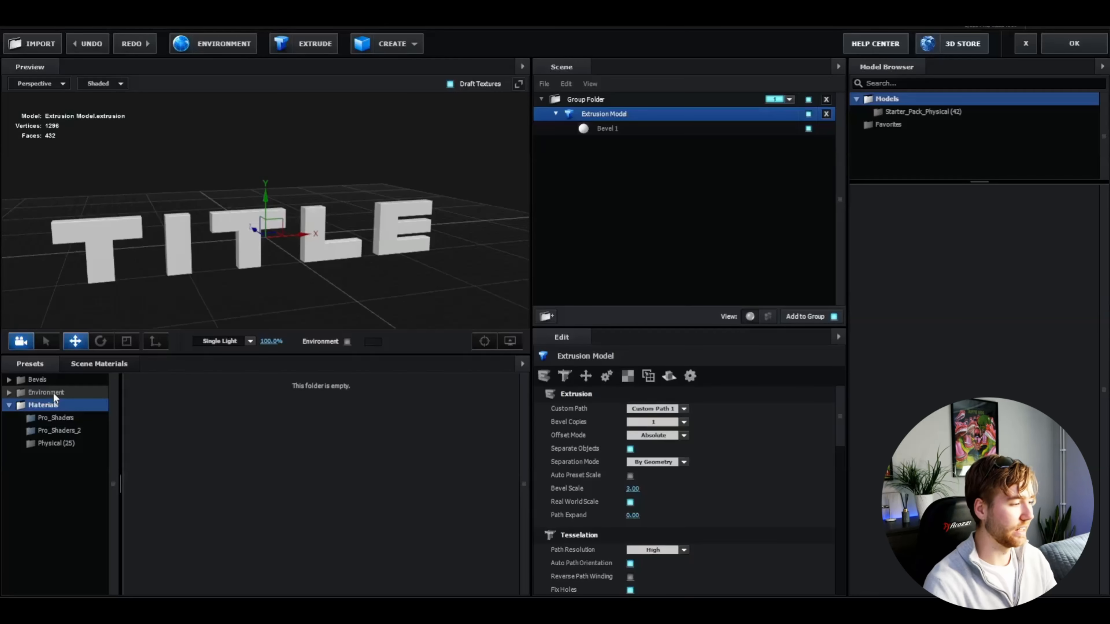
drag(235, 282, 336, 292)
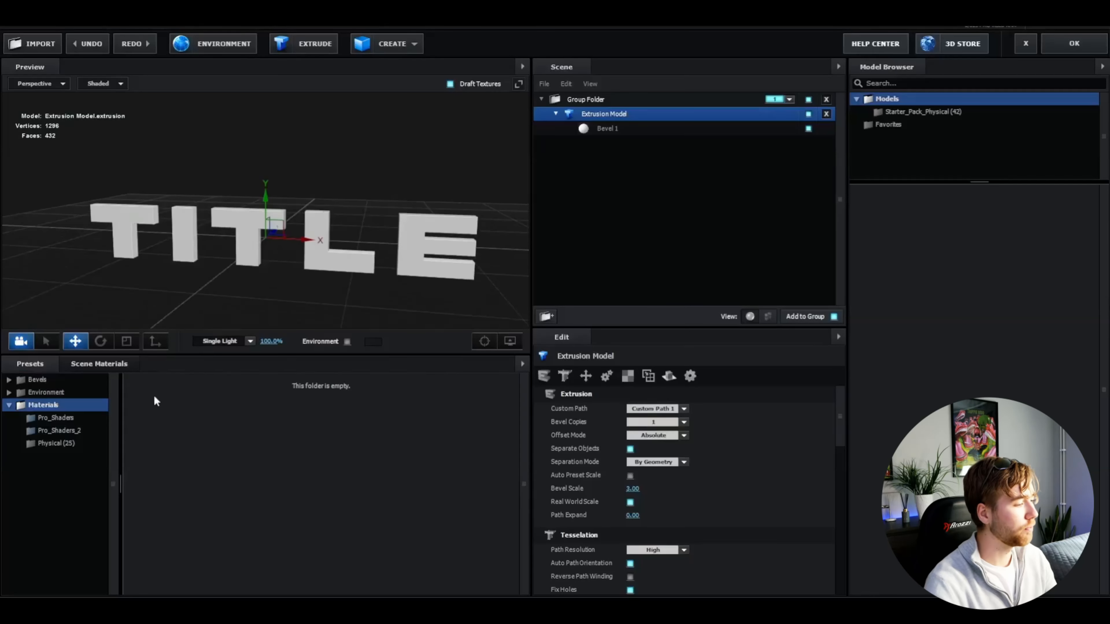
click(82, 444)
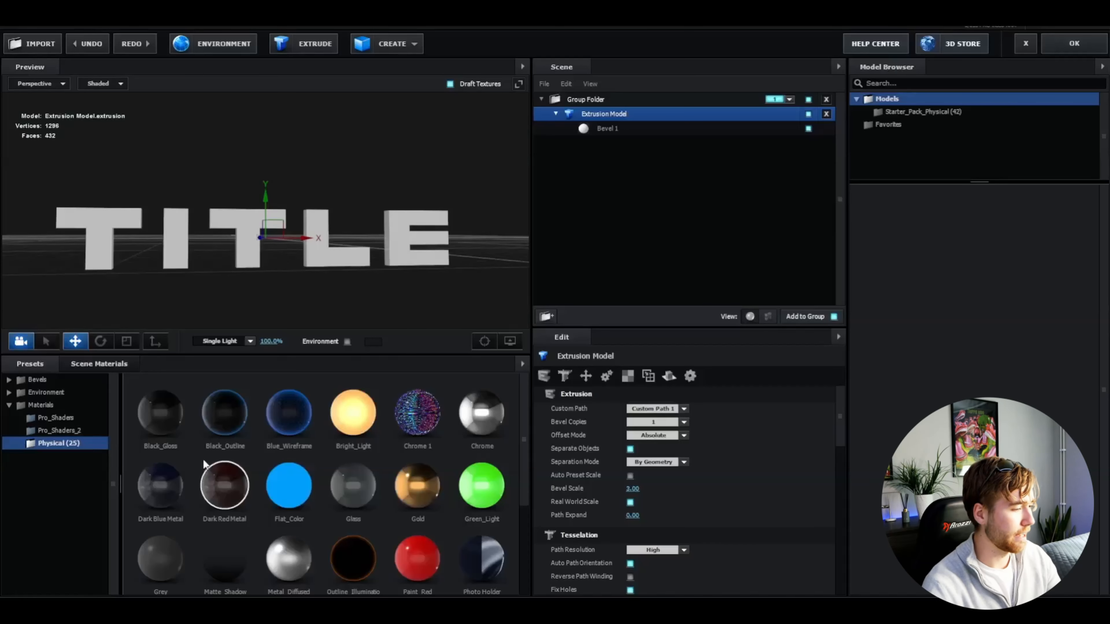
scroll(398, 492, down, 3)
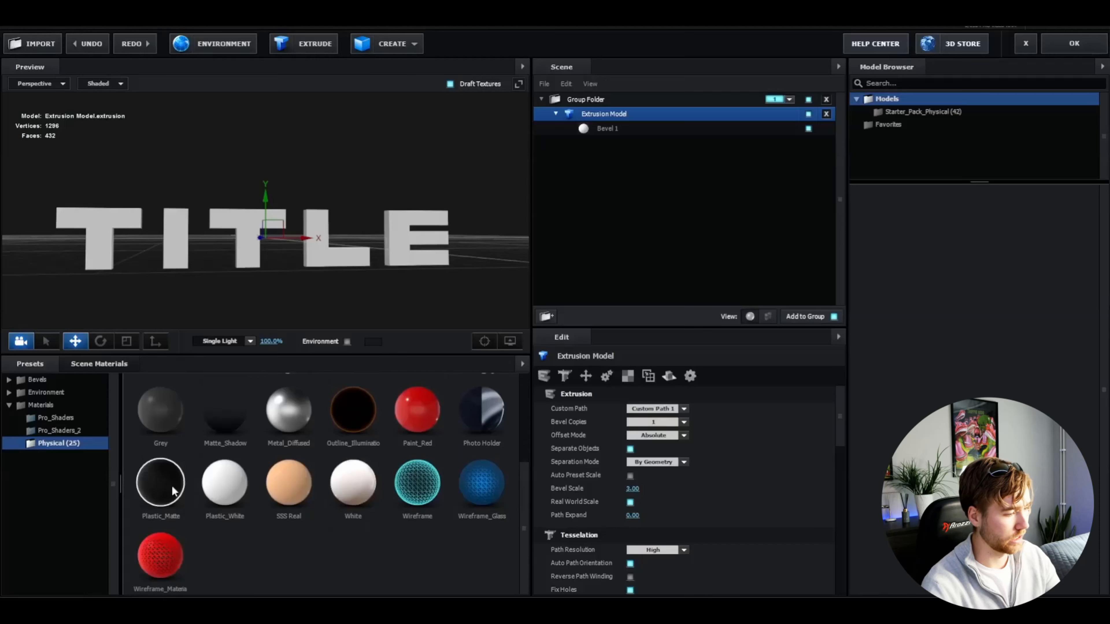
scroll(406, 501, up, 3)
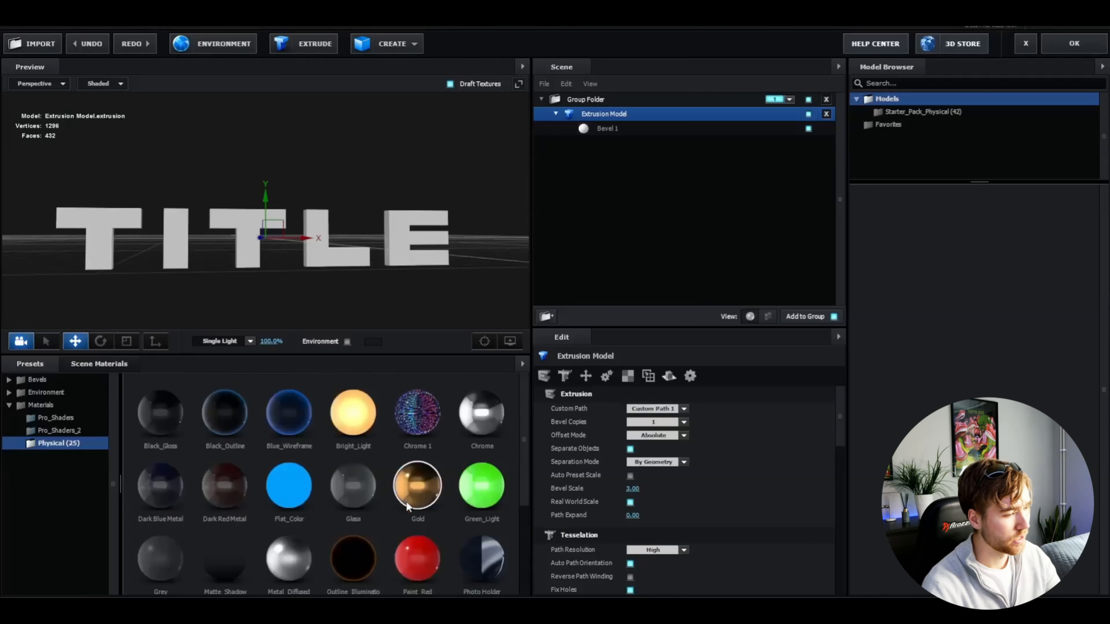
click(488, 411)
drag(373, 237, 413, 252)
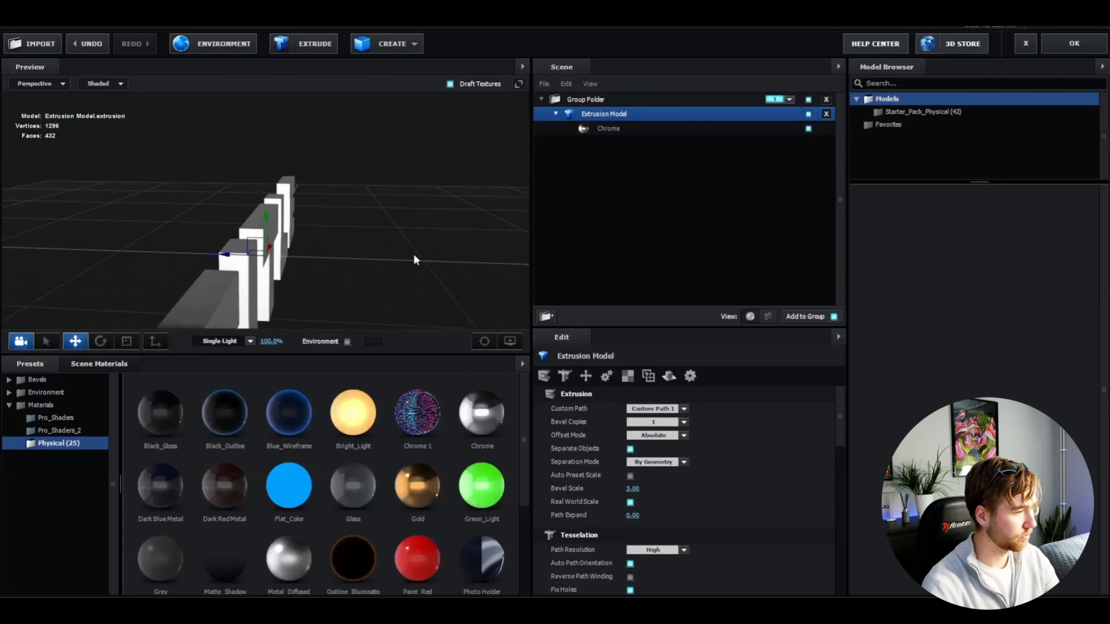
Step: Try the Basic_2K_02 environment preset on the scene and inspect its reflections on the chrome letters
click(31, 393)
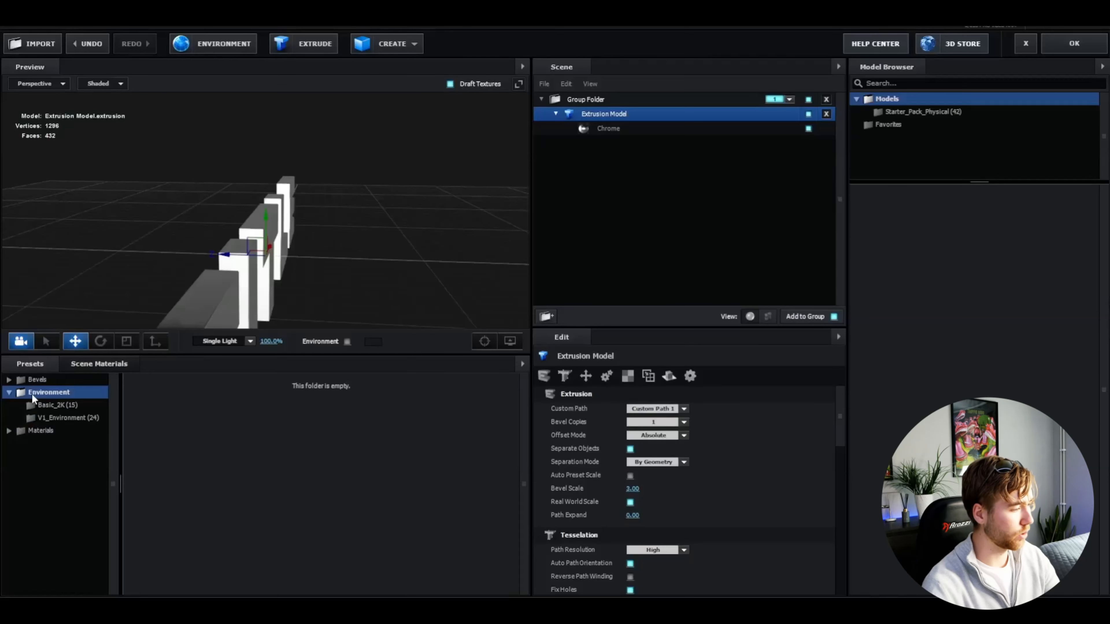
click(69, 407)
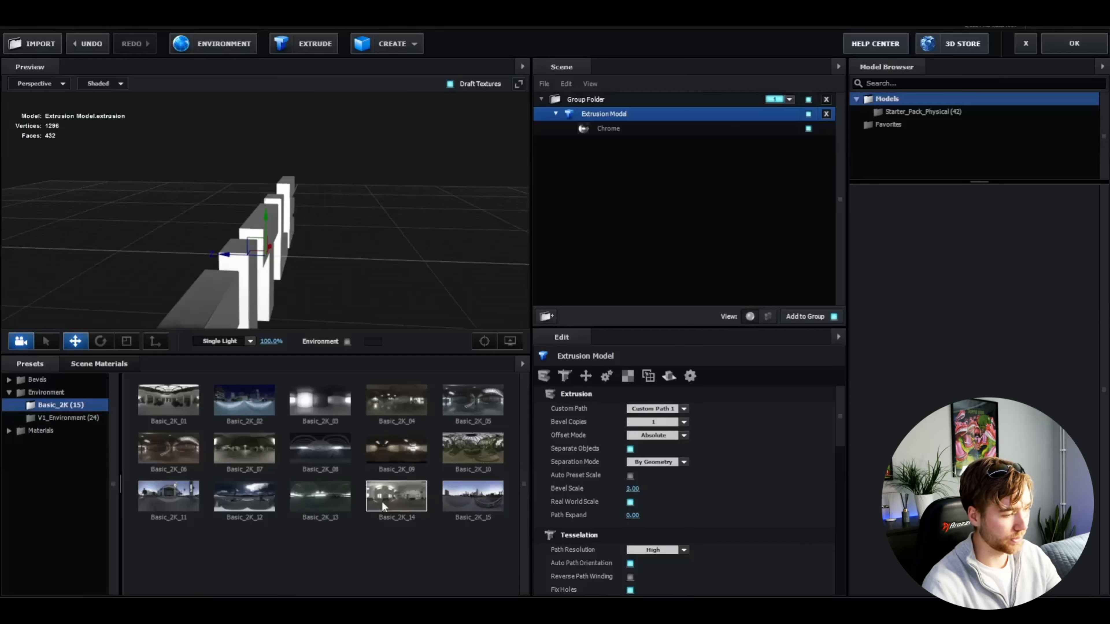
click(261, 407)
drag(334, 292, 338, 222)
drag(371, 197, 387, 220)
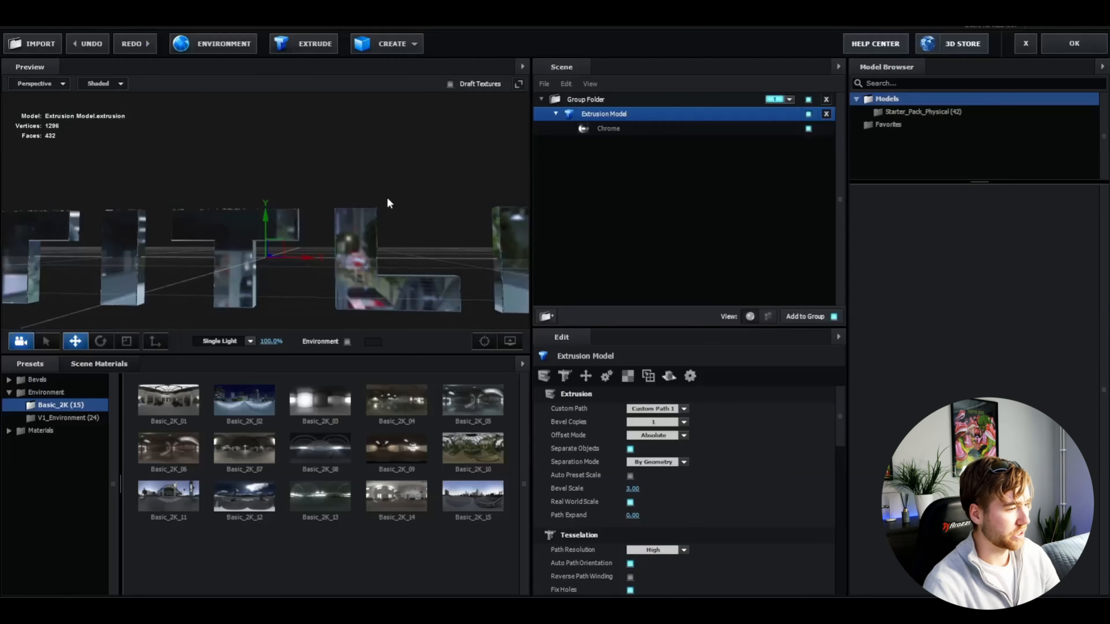
drag(399, 260, 227, 323)
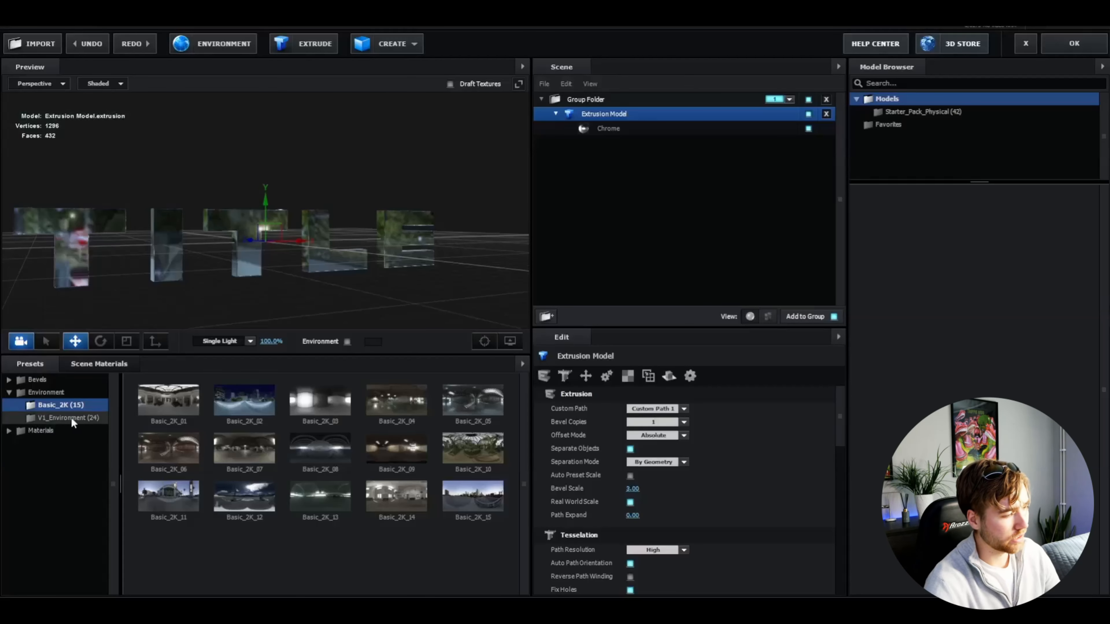
Step: Replace the scene environment with the Roof_blurred preset from the V1_Environment collection
click(47, 419)
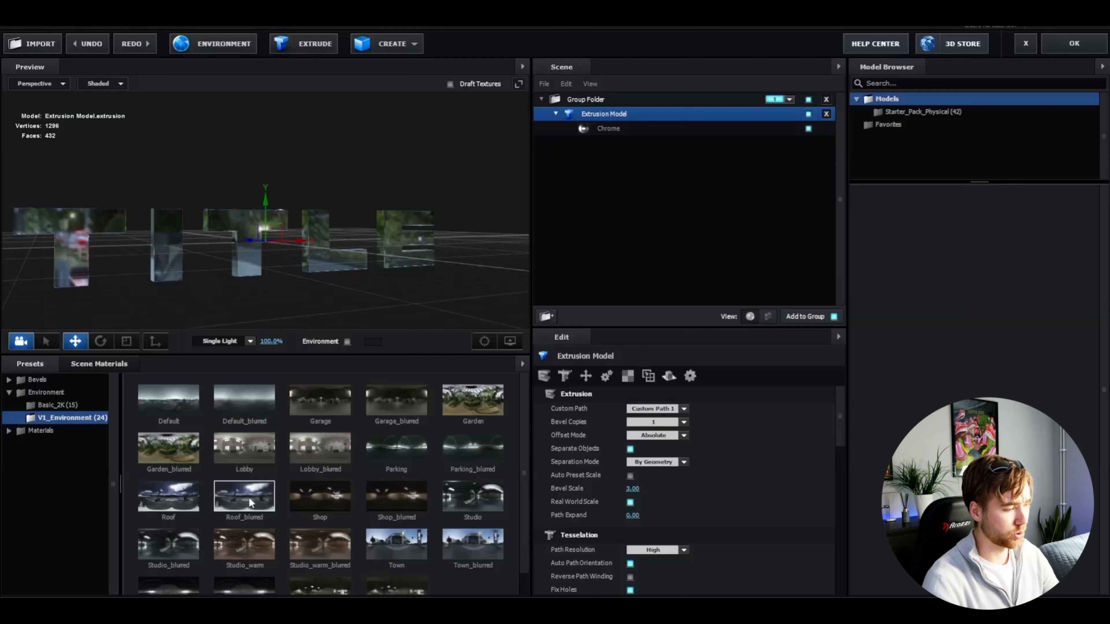
drag(392, 309, 401, 260)
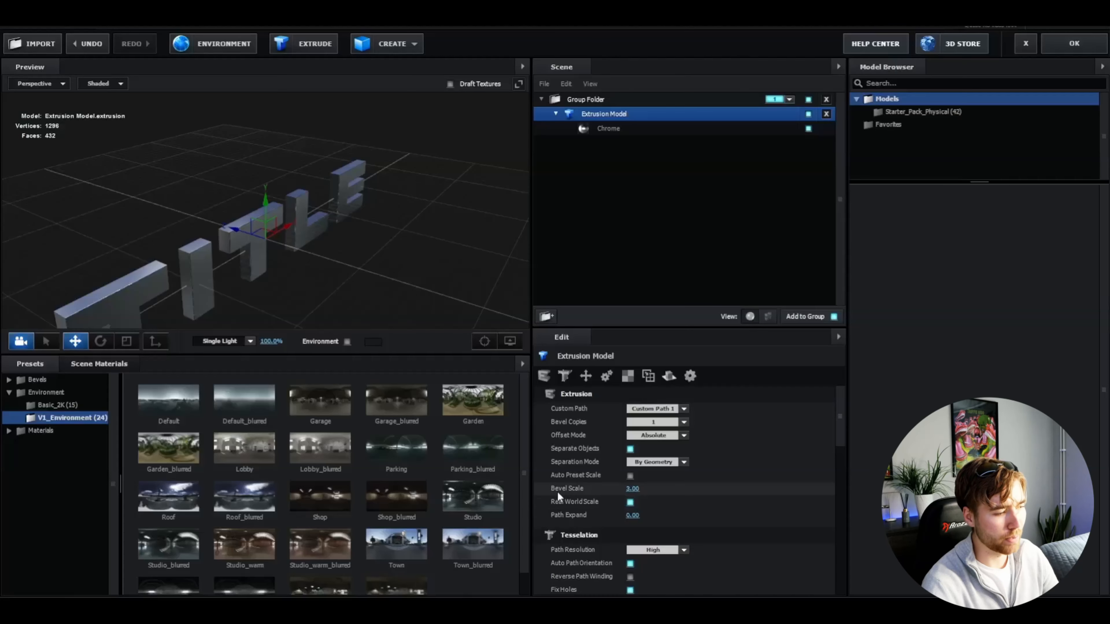
Step: Set the extrusion model's bevel scale to 10
click(629, 490)
text(10)
key(Return)
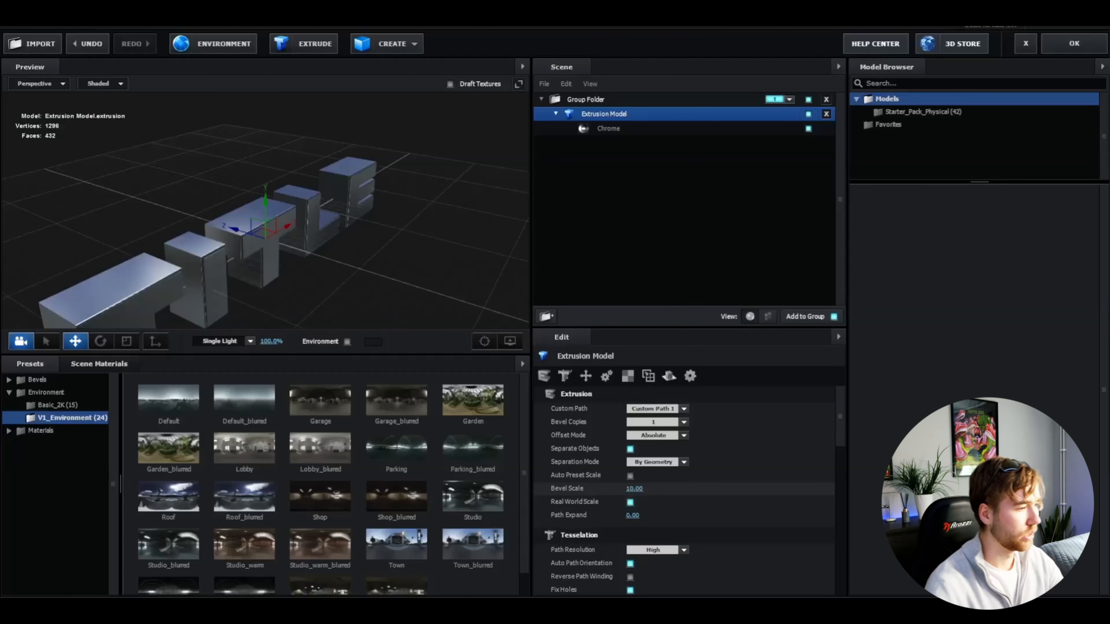
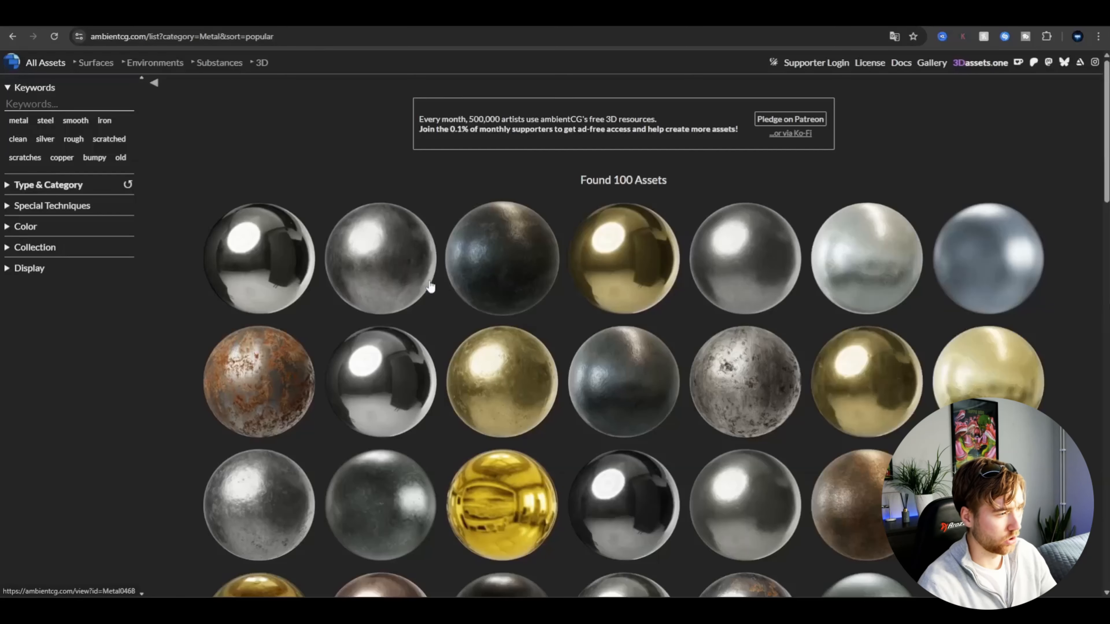
Step: Switch to the browser and look through the metal materials on ambientCG
scroll(437, 480, down, 6)
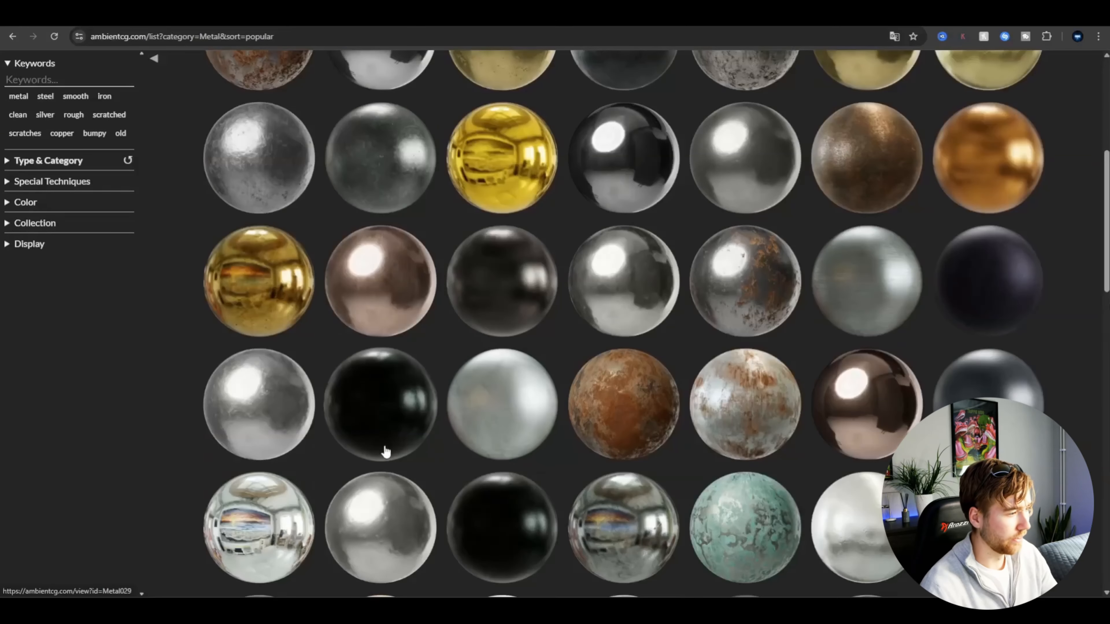
scroll(260, 354, up, 4)
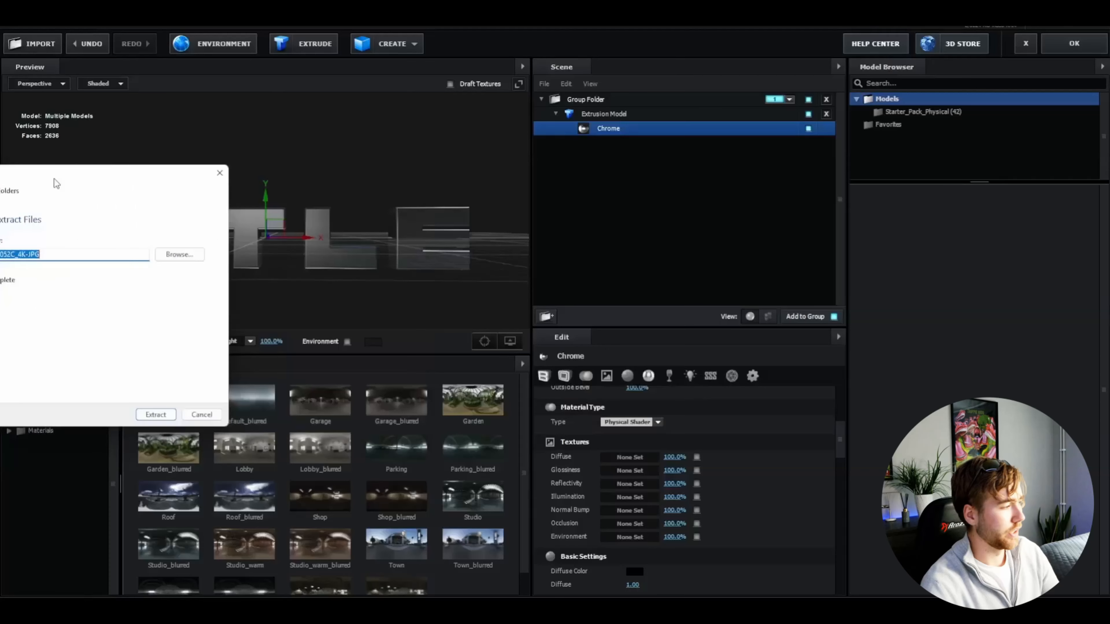
Step: Load the Metal052C_4K-JPG_Color image as the Chrome material's diffuse texture
key(Escape)
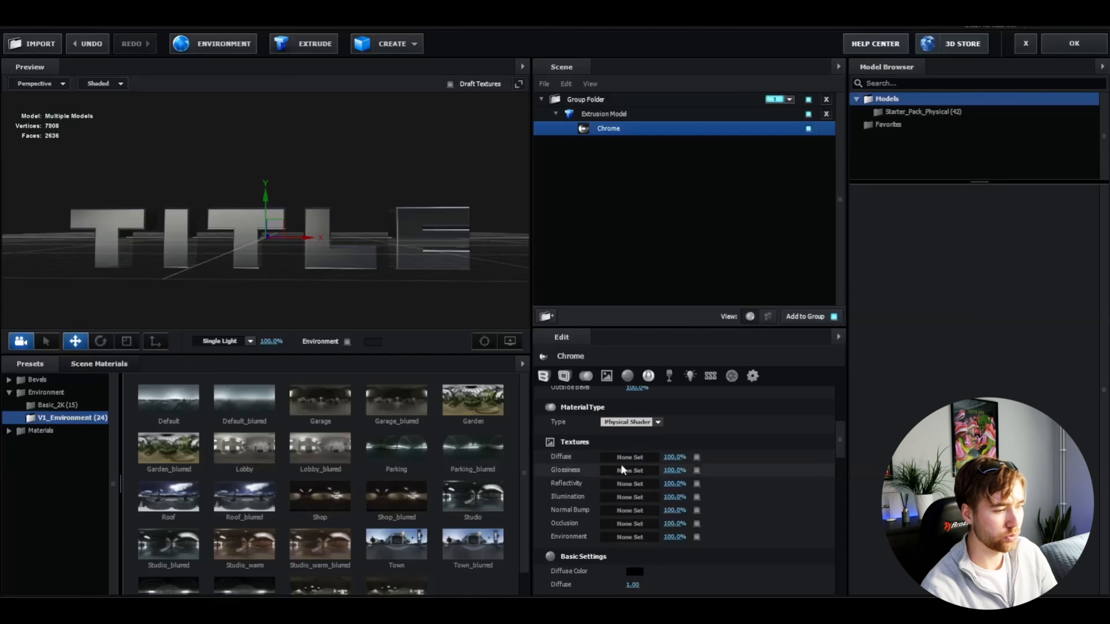
click(637, 457)
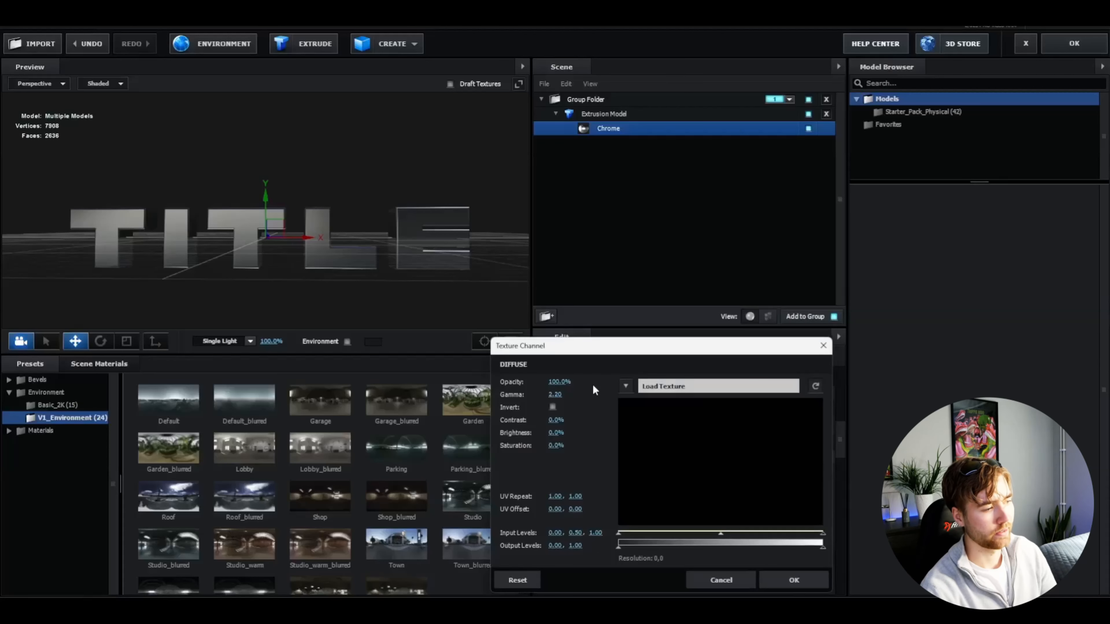
click(668, 384)
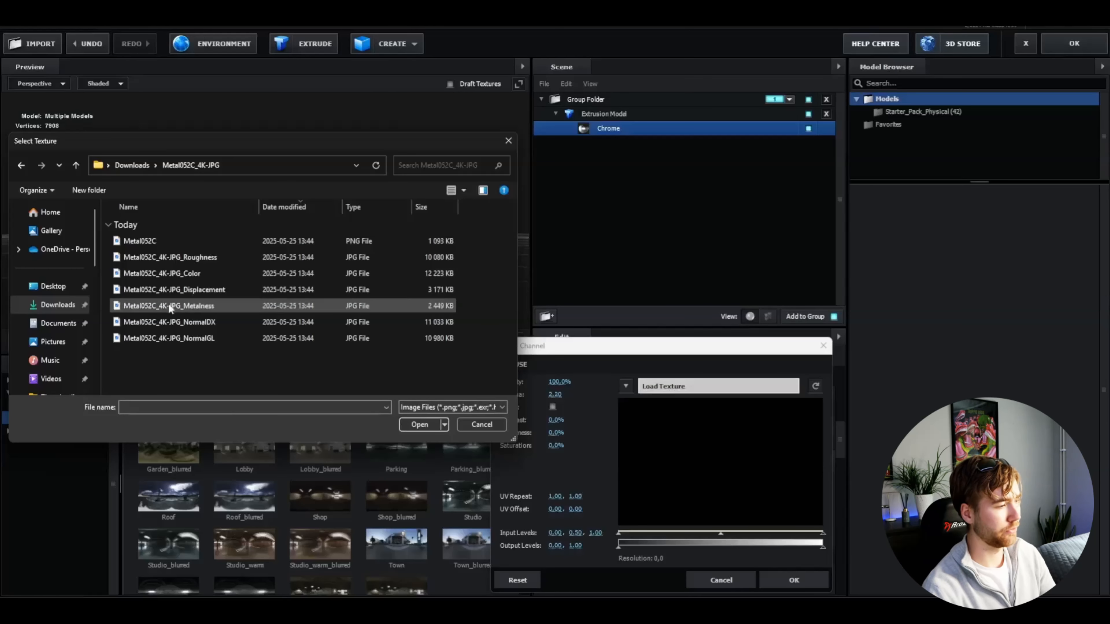
click(175, 273)
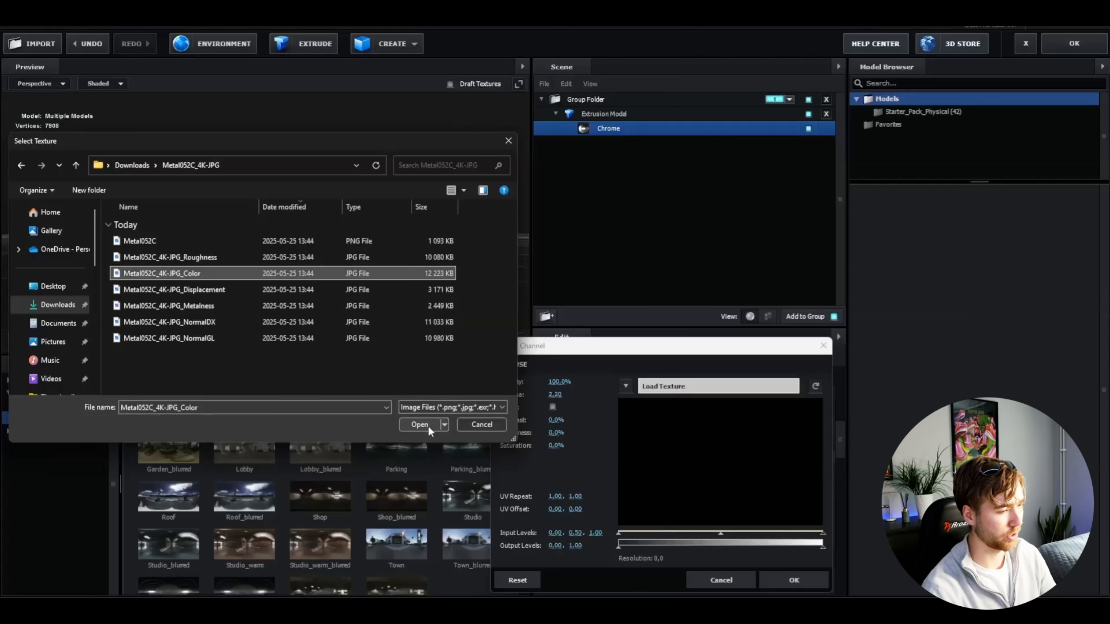
click(419, 424)
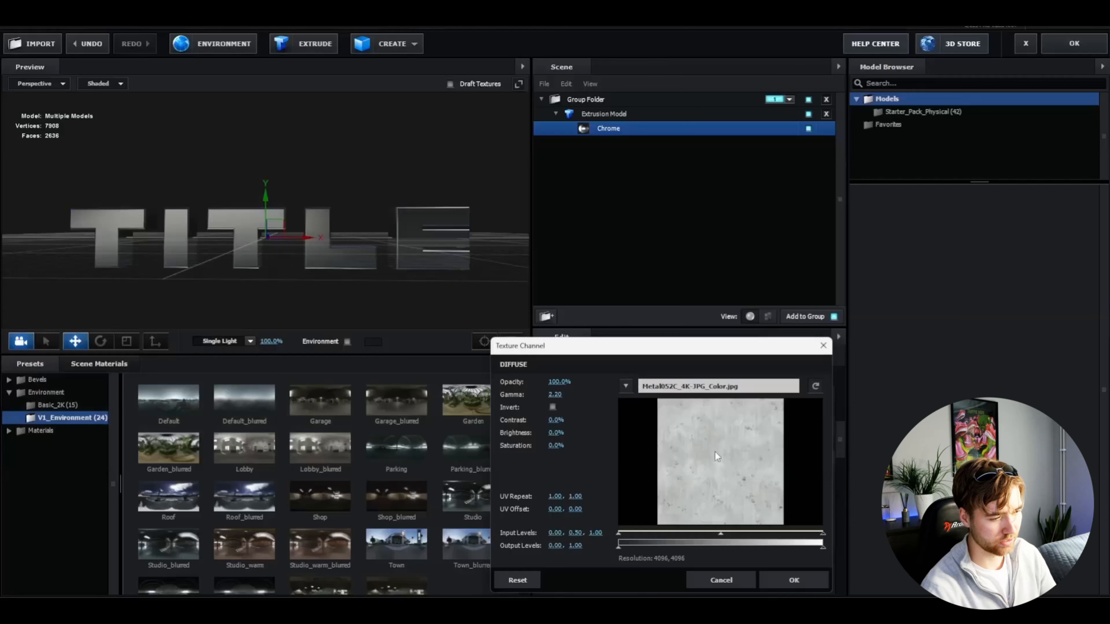
click(793, 580)
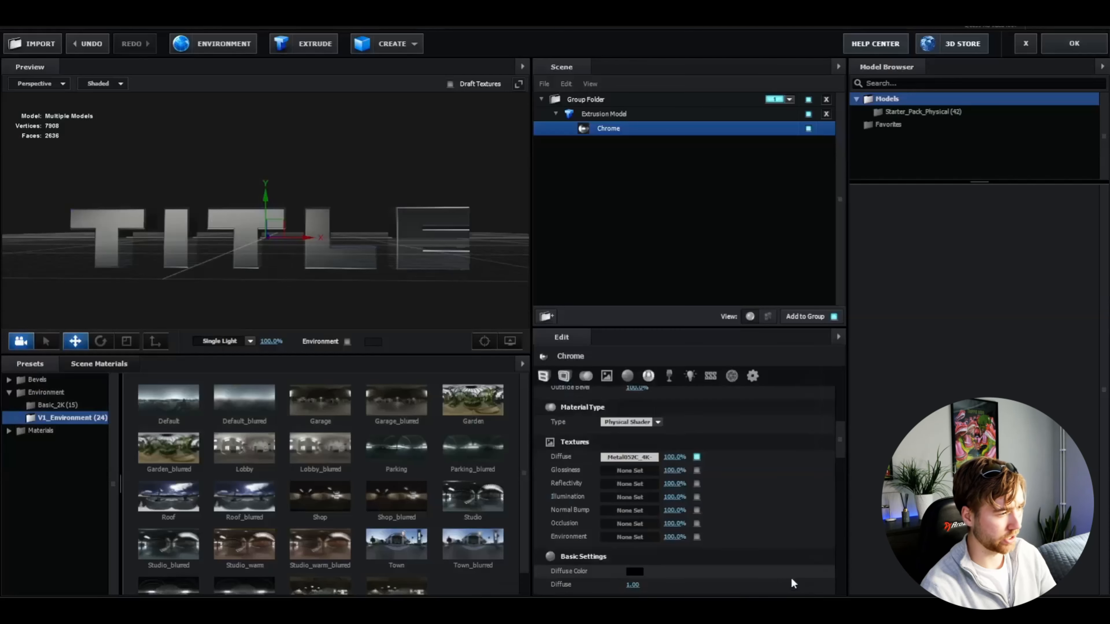
Step: Load the Metal052C_4K-JPG_Roughness image as the Chrome material's reflectivity texture
click(614, 485)
click(702, 384)
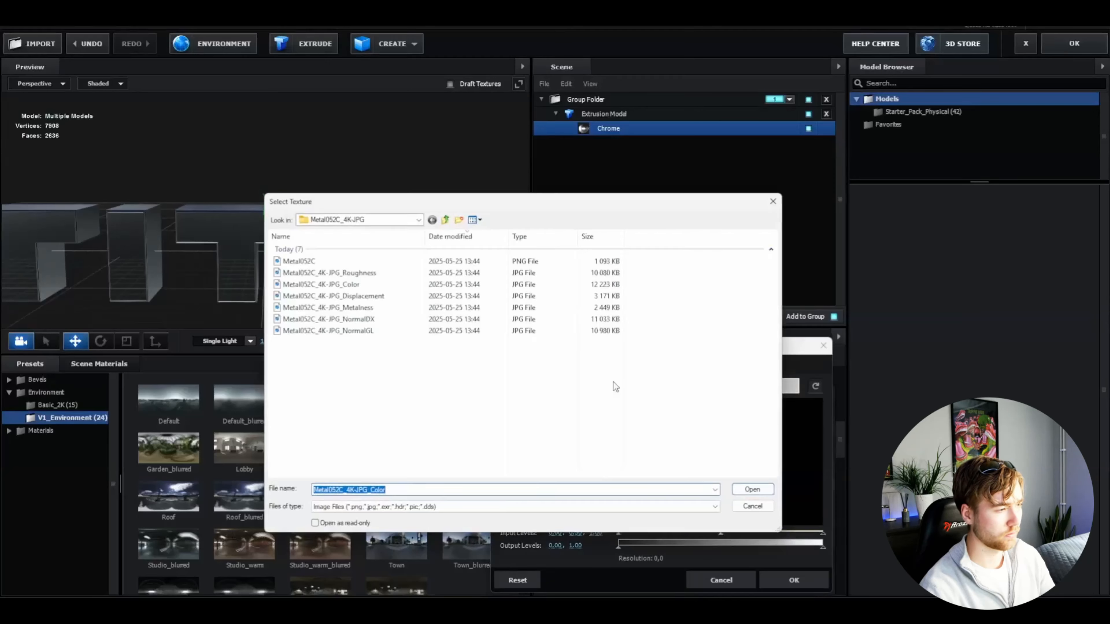
click(127, 305)
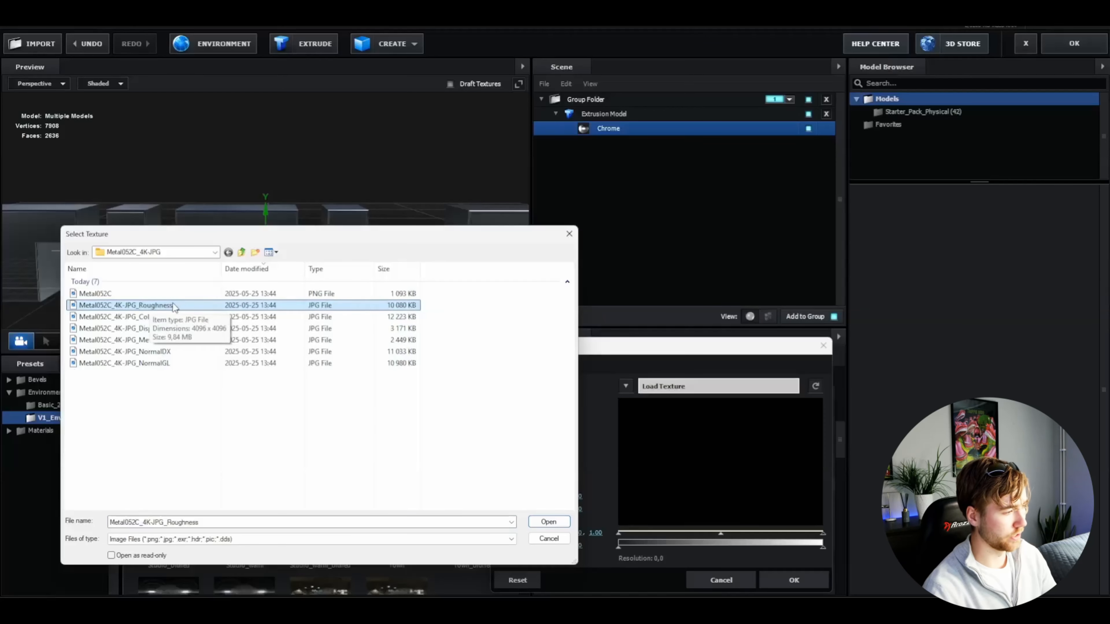
click(553, 522)
click(789, 580)
Step: Assign a Metal052C texture to the Chrome material's glossiness channel and set its strength to 50%
scroll(312, 290, down, 10)
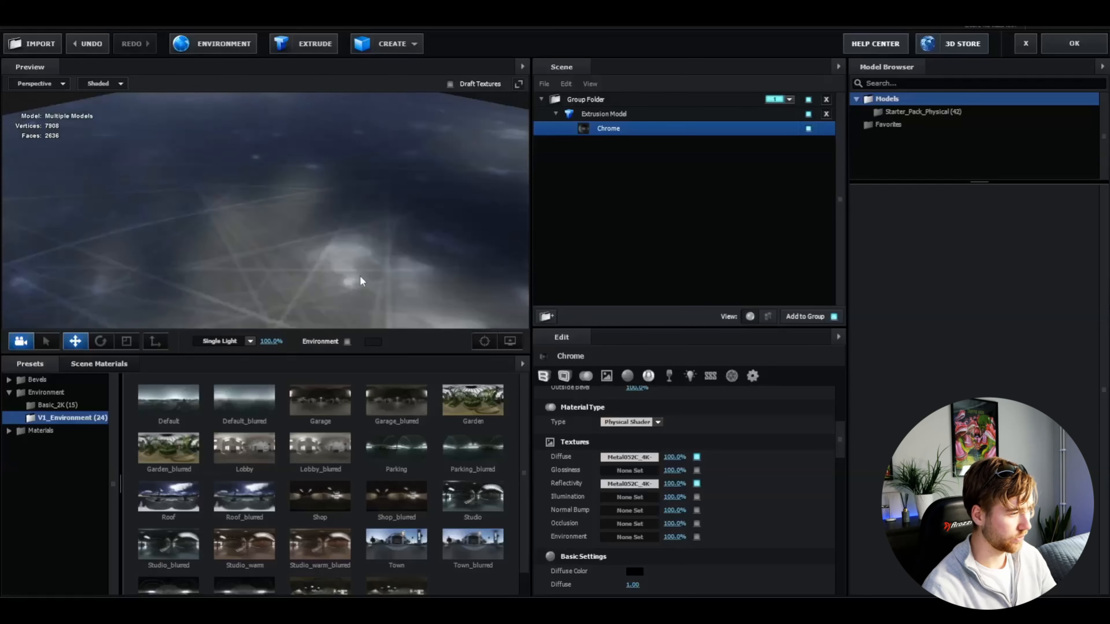
scroll(362, 280, up, 10)
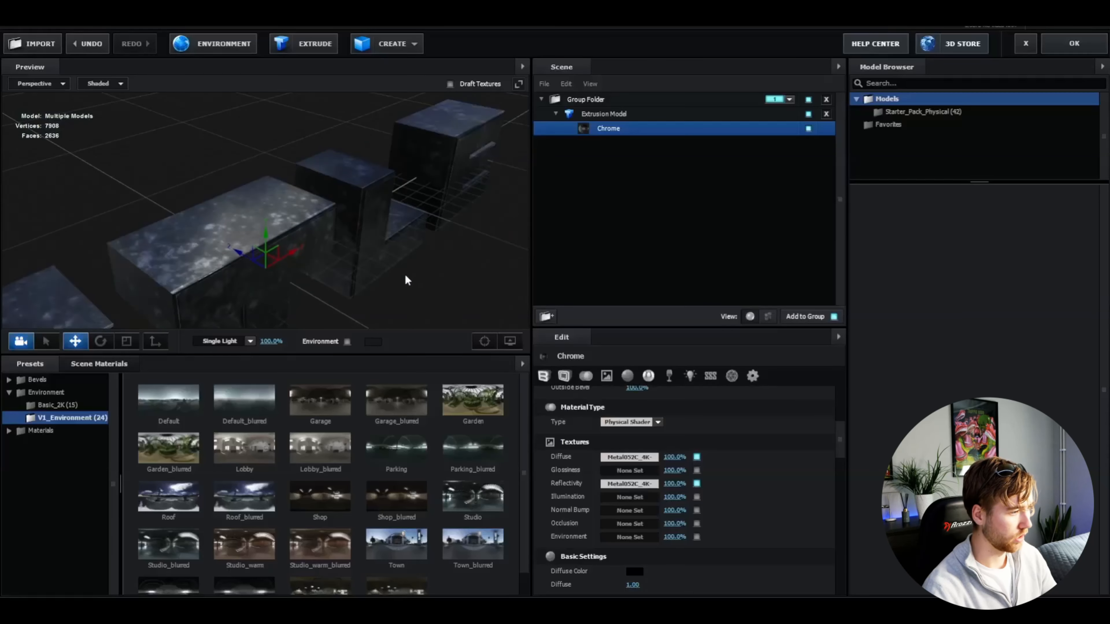
drag(407, 280, 456, 306)
scroll(387, 218, down, 4)
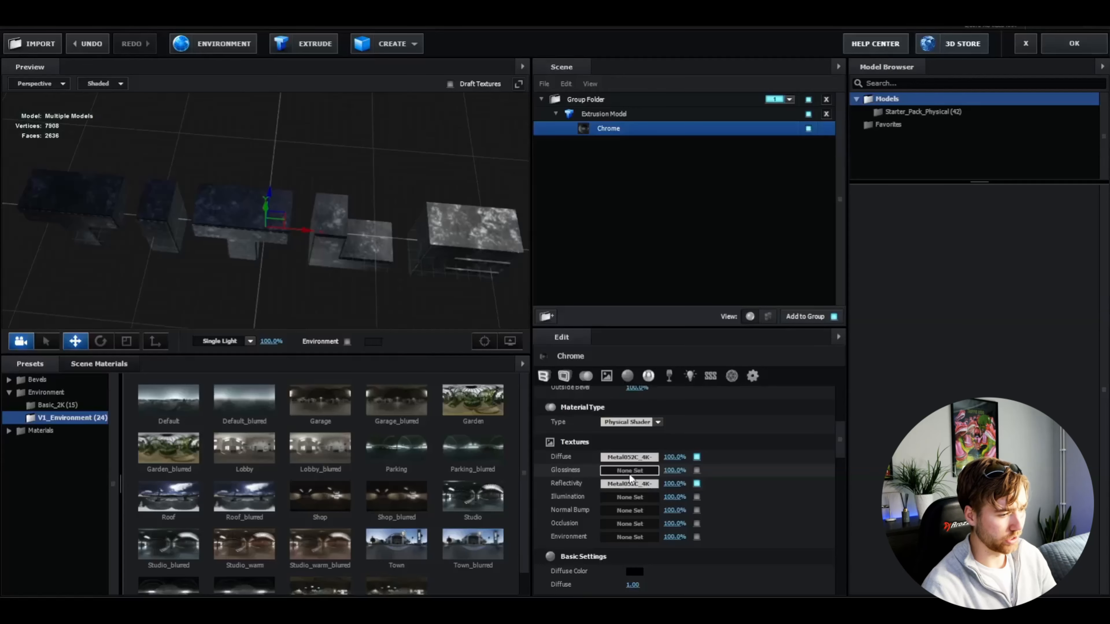
drag(630, 478, 629, 470)
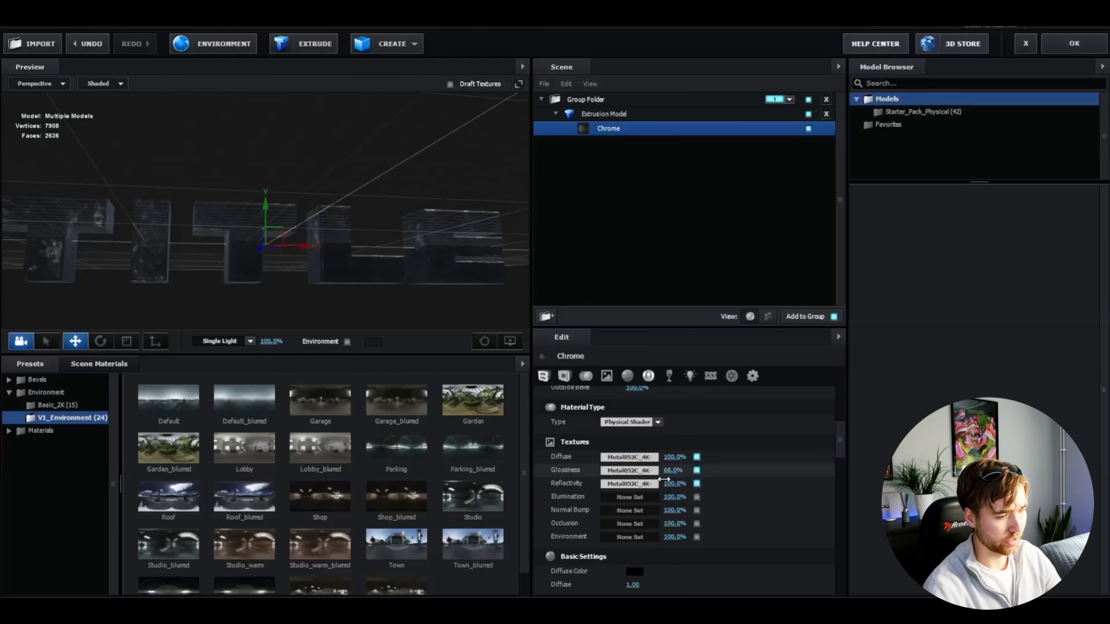
drag(437, 280, 347, 306)
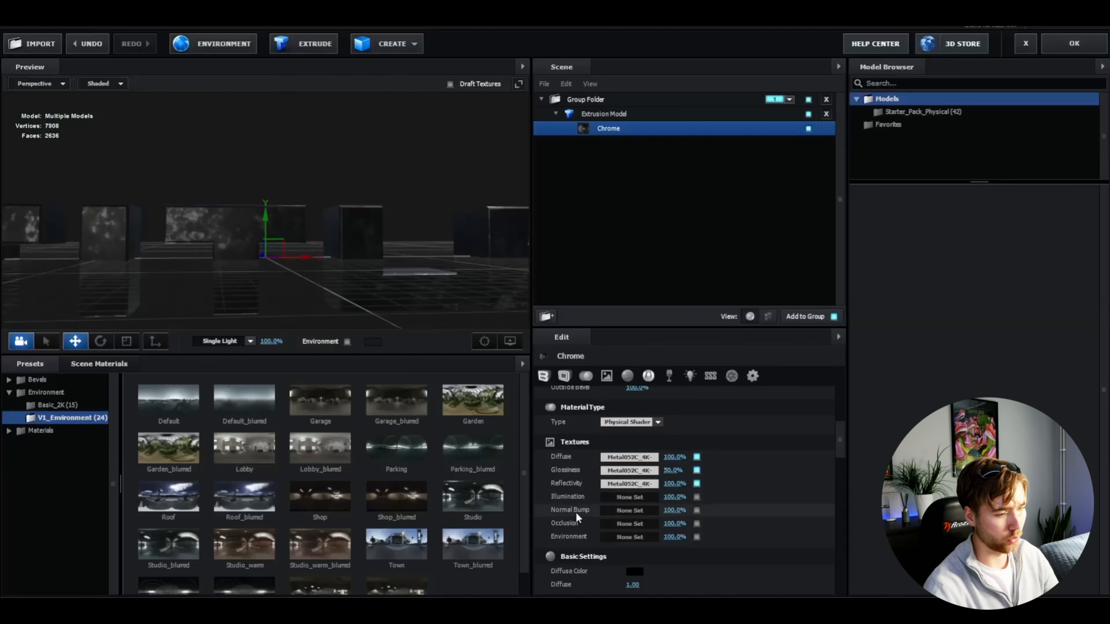
Step: Load the Metal052C_4K-JPG_NormalGL image as the Chrome material's normal bump texture
click(624, 511)
click(702, 383)
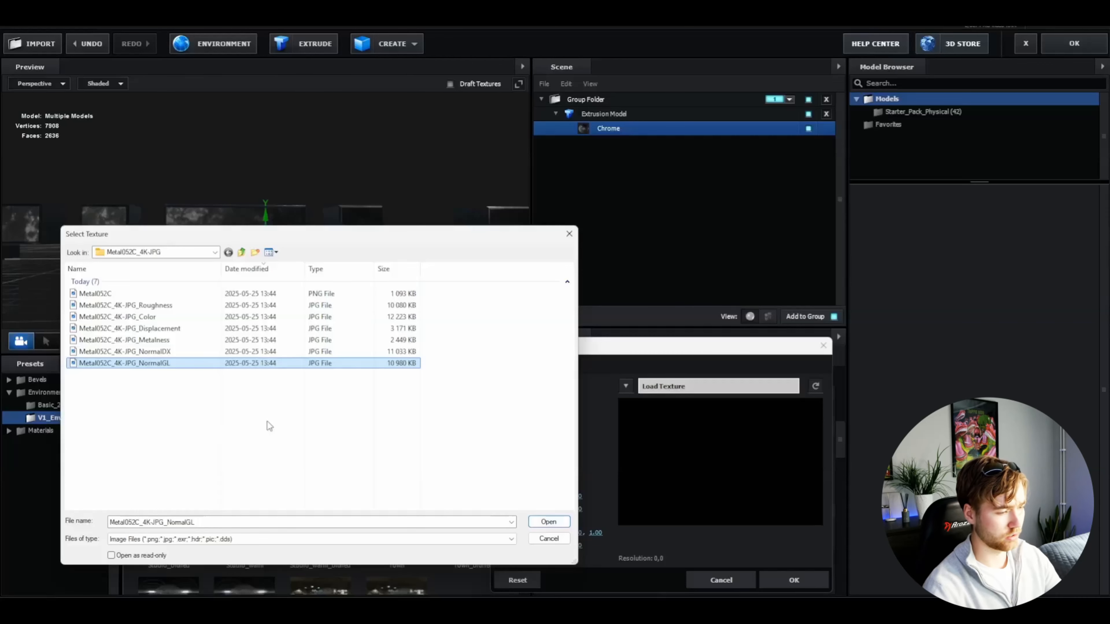
click(549, 522)
click(813, 579)
Step: Inspect the letter surfaces up close, comparing them with the normal bump texture switched off and on
drag(419, 278, 354, 274)
scroll(380, 280, up, 4)
mouse_move(273, 287)
mouse_down()
mouse_move(262, 278)
mouse_move(265, 295)
mouse_up()
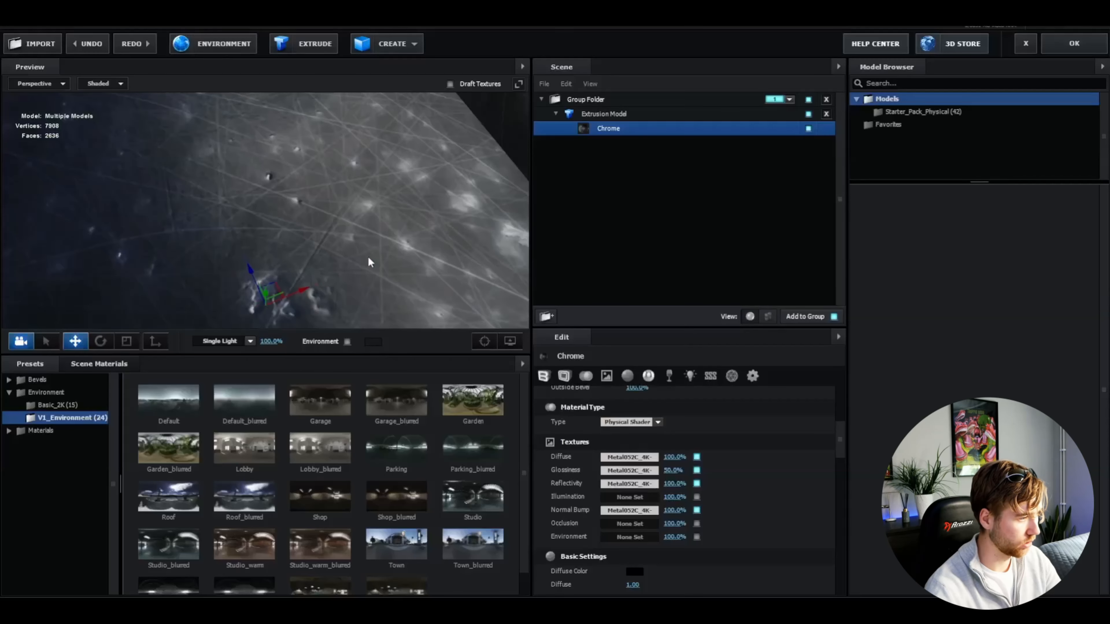
click(697, 510)
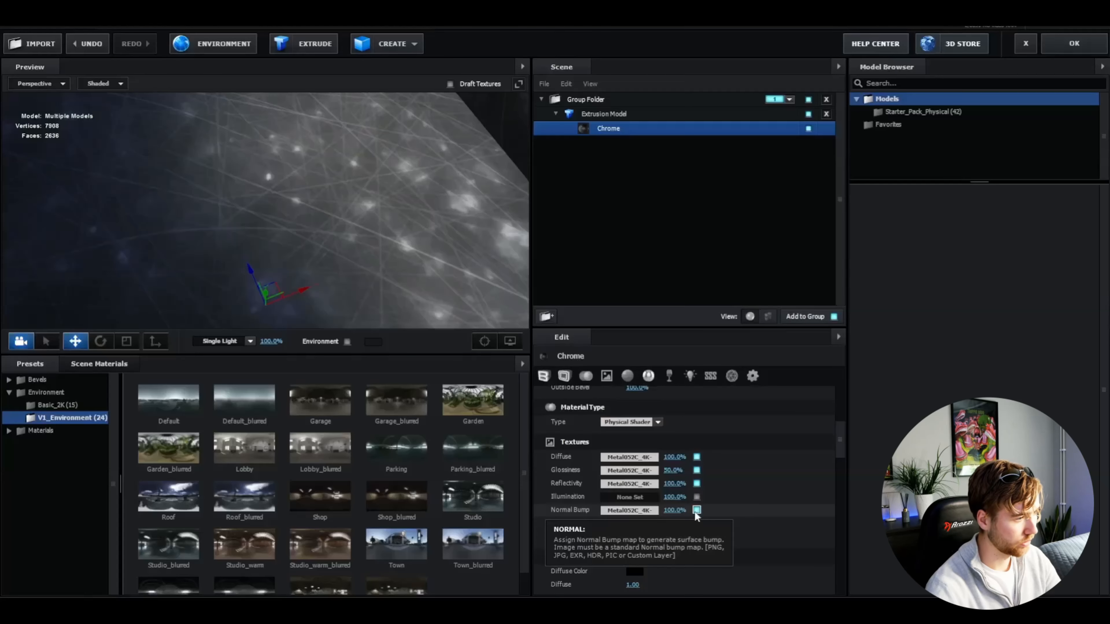
drag(392, 262, 384, 204)
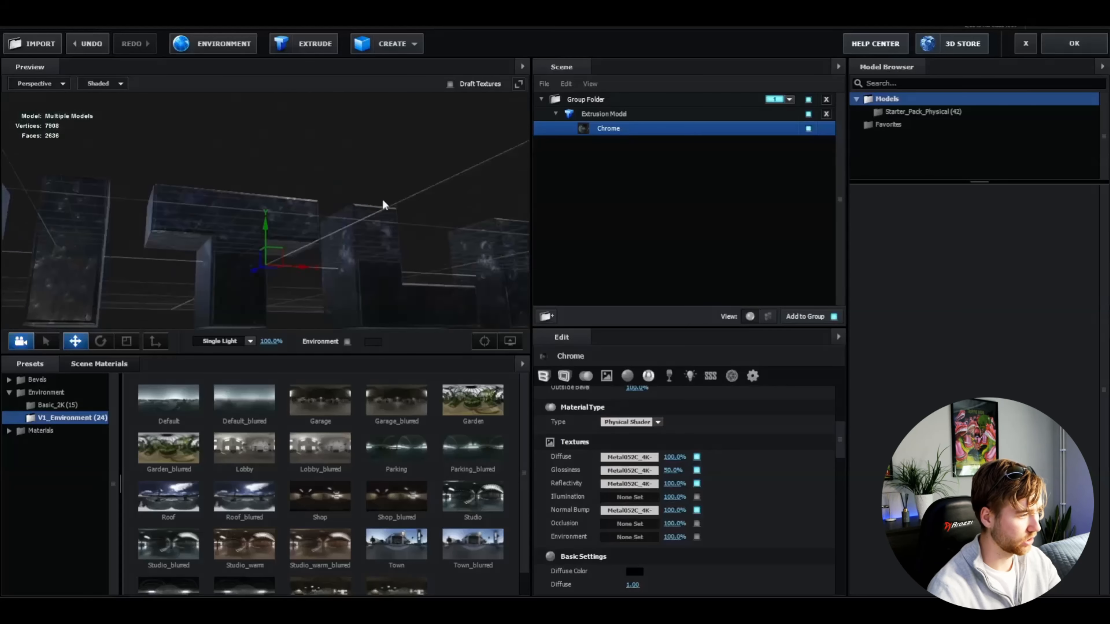
drag(431, 292, 426, 269)
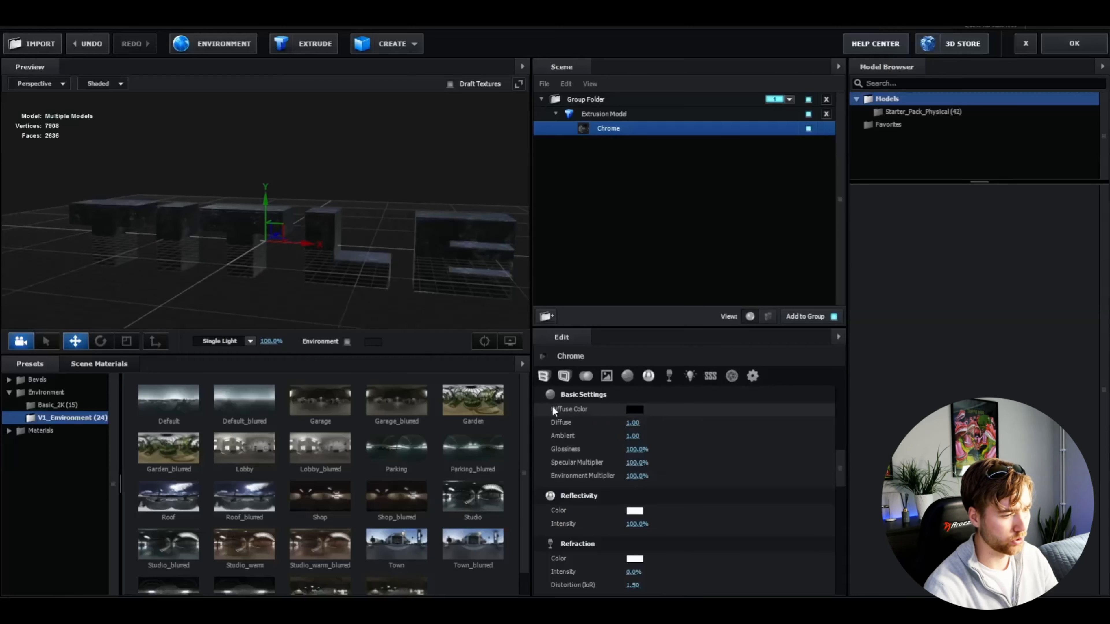
Step: Set the Chrome material's diffuse color to the dark blue 021634
click(635, 410)
mouse_move(551, 422)
mouse_down()
mouse_move(539, 425)
mouse_move(681, 468)
mouse_up()
drag(692, 402, 707, 413)
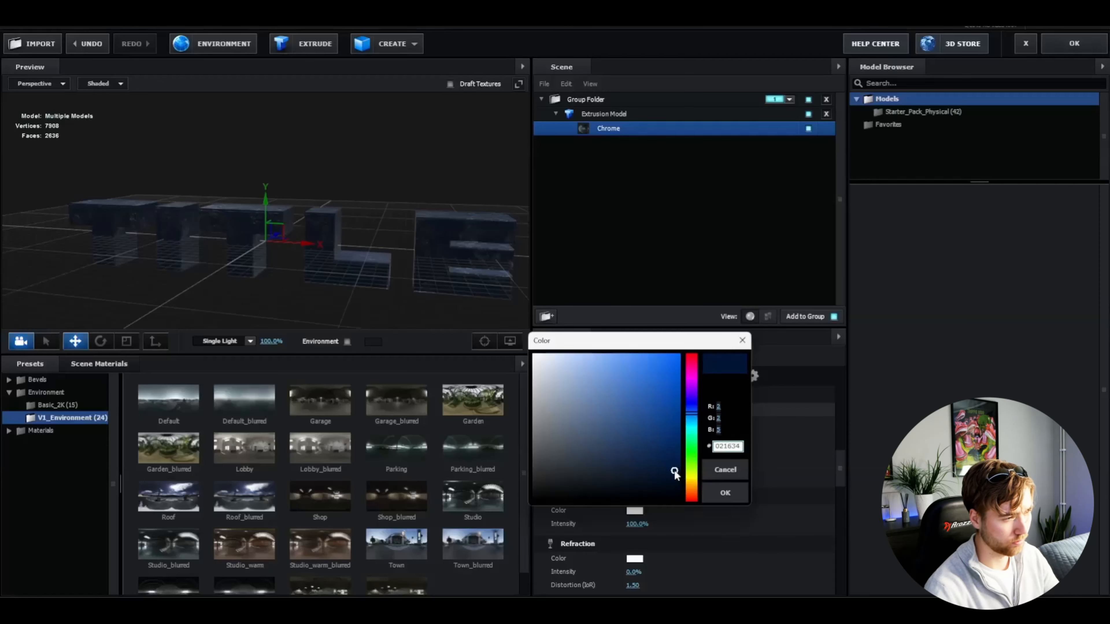
click(744, 498)
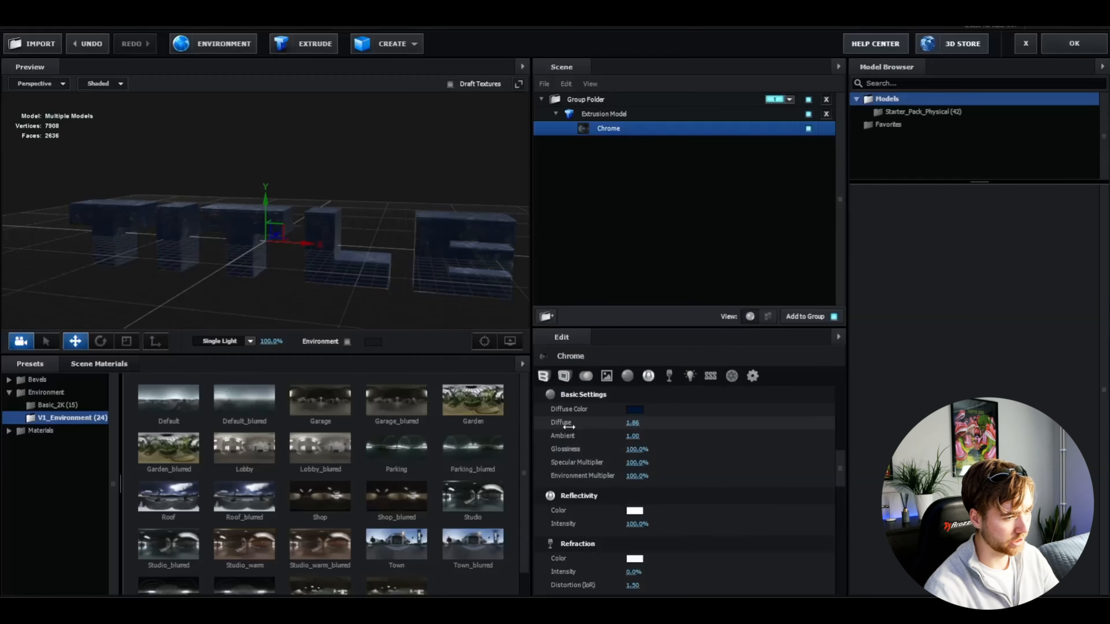
Step: Try different diffuse strengths on the Chrome material and set the value to 0.25
drag(268, 307, 363, 338)
key(ctrl+z)
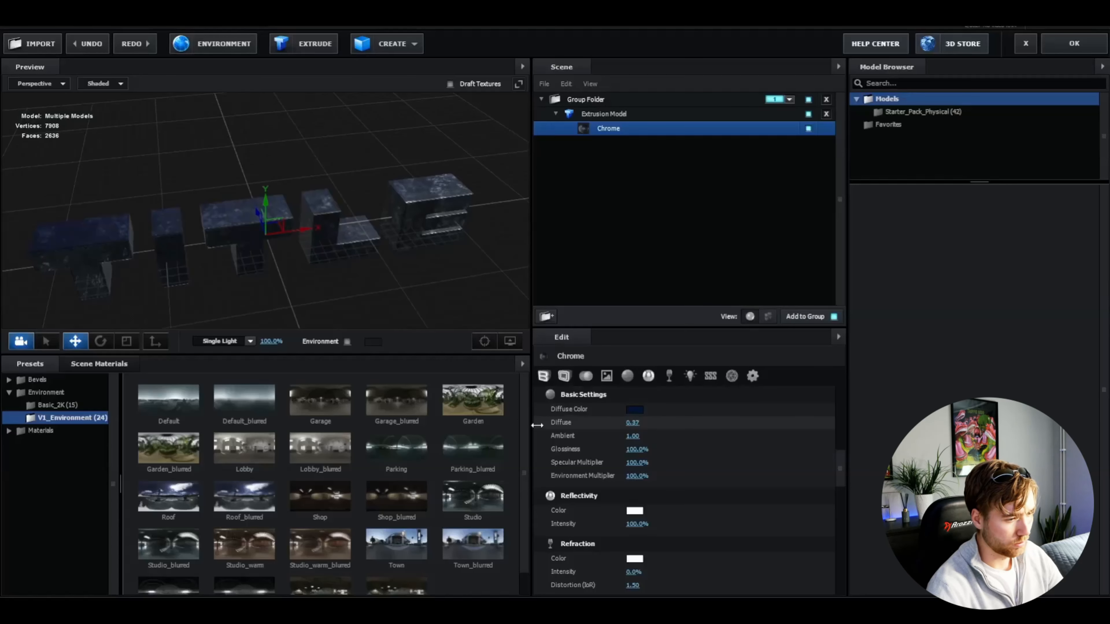
drag(322, 326, 273, 263)
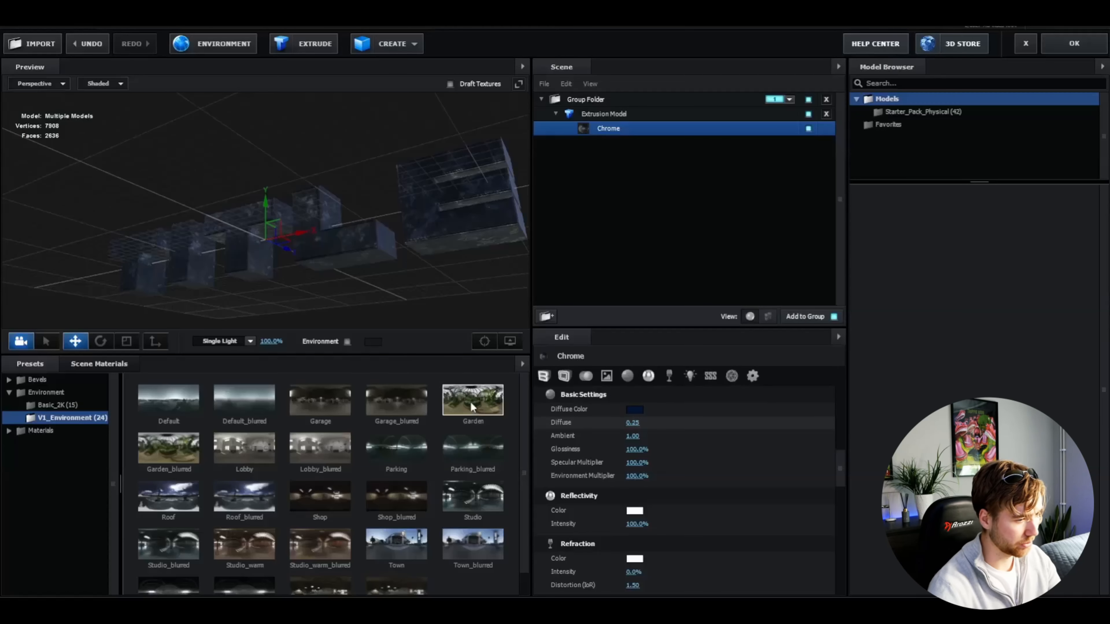
Step: Raise the Chrome material's refraction intensity to about 47% and check the letters from several angles
scroll(603, 563, down, 2)
scroll(607, 550, down, 2)
drag(631, 490, 704, 495)
drag(392, 317, 485, 306)
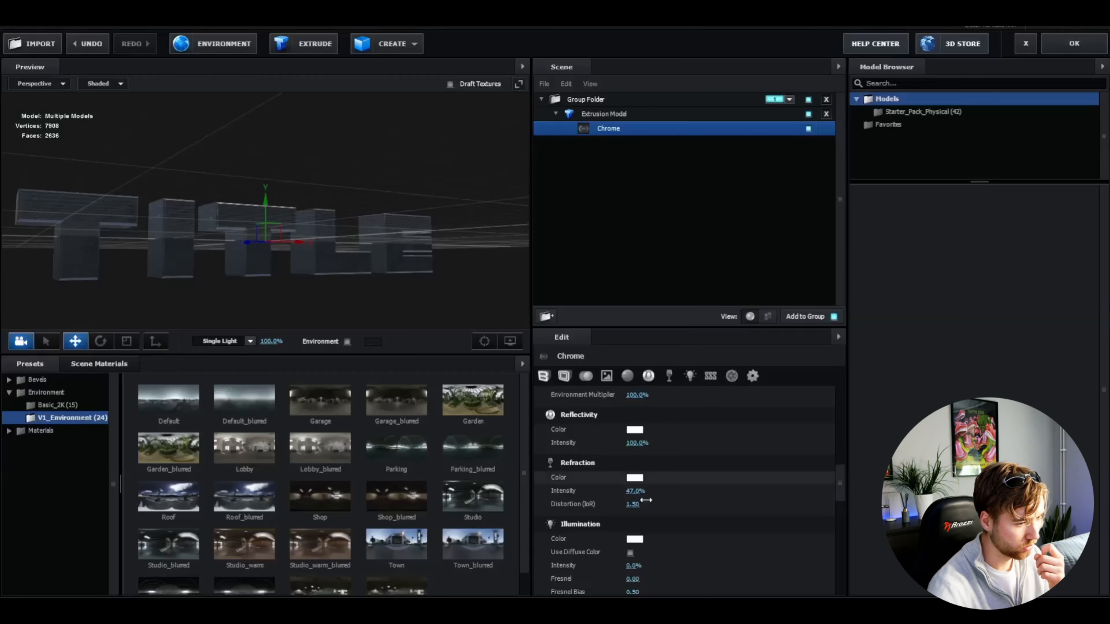
mouse_move(321, 304)
mouse_down()
mouse_move(361, 341)
mouse_move(314, 309)
mouse_up()
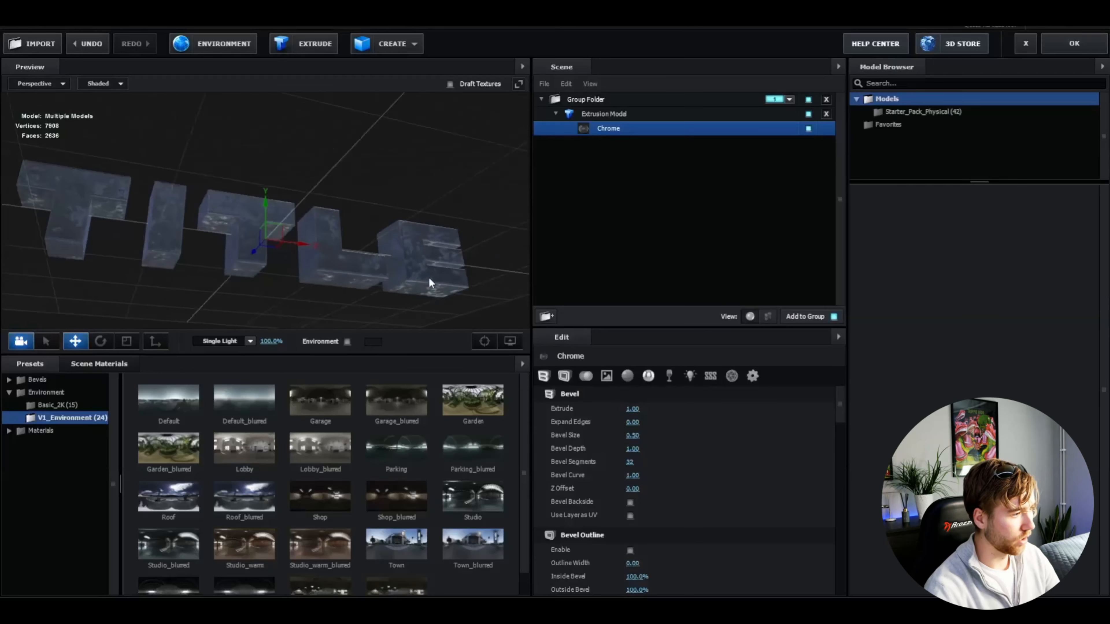
drag(429, 281, 313, 294)
Step: Save the Chrome scene material as a preset named Rough Metal in the Physical materials folder
click(99, 364)
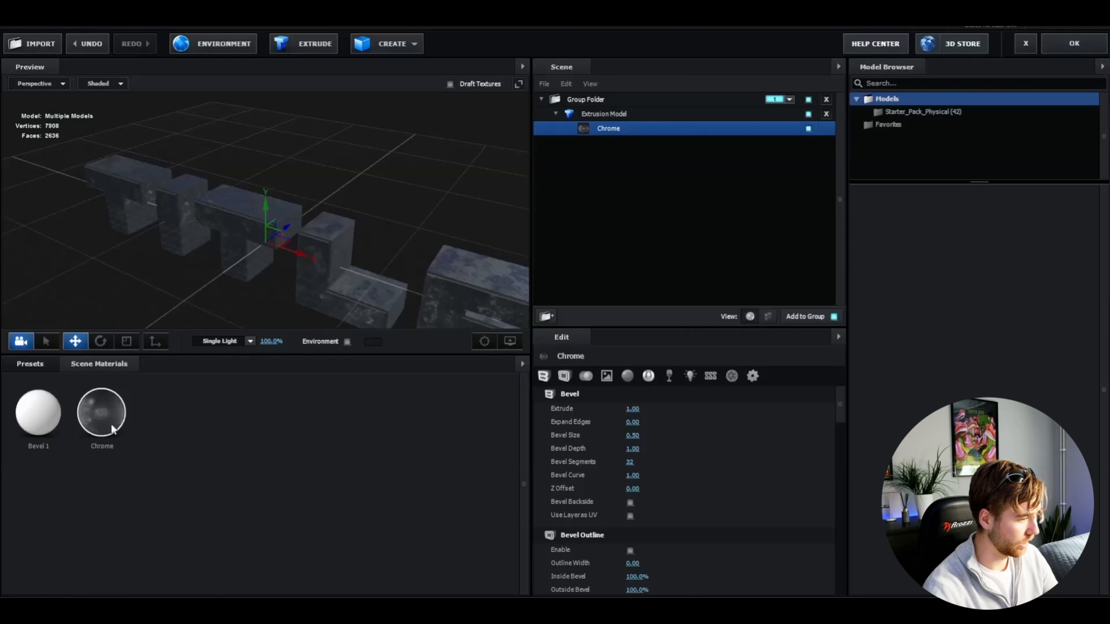
right_click(107, 413)
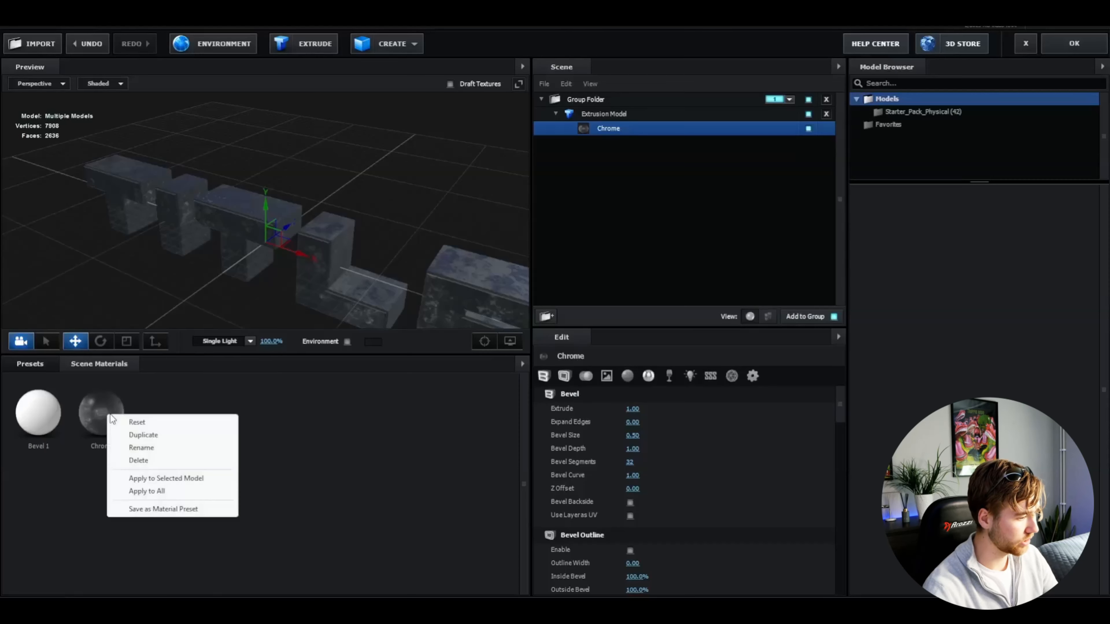
click(161, 509)
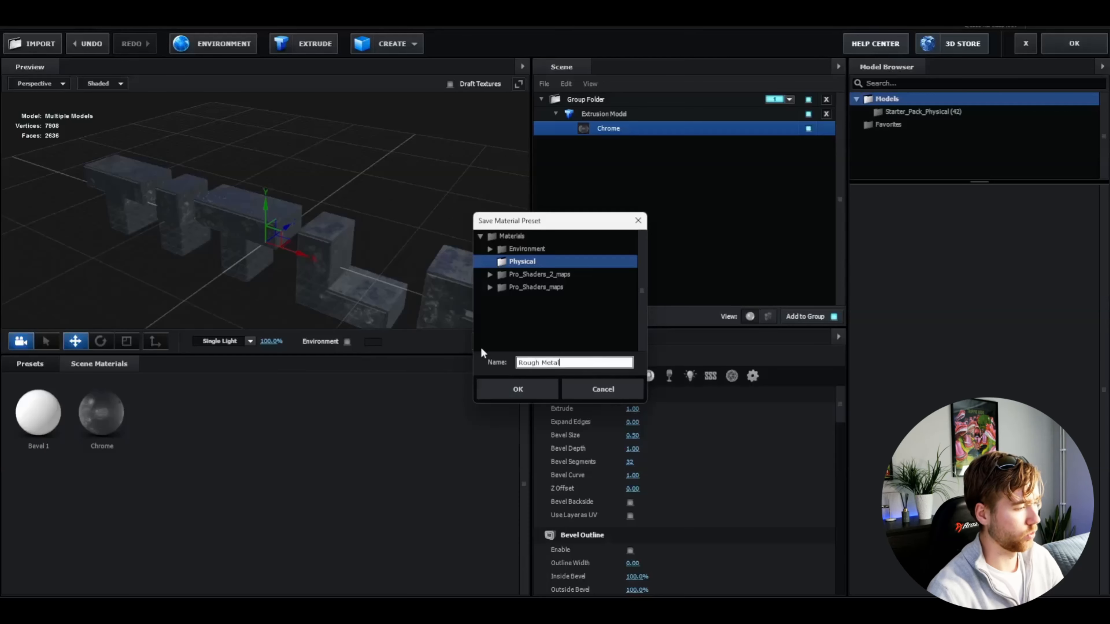
click(528, 389)
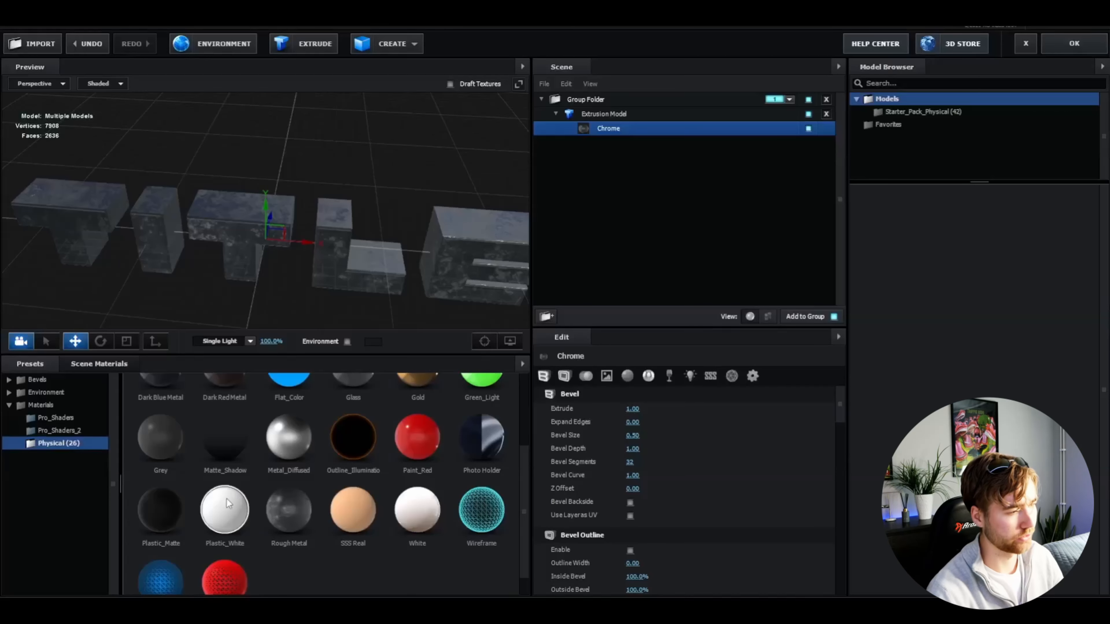
Step: Check the textured title from several angles, and accept the scene setup to return to the composition
drag(375, 324, 193, 228)
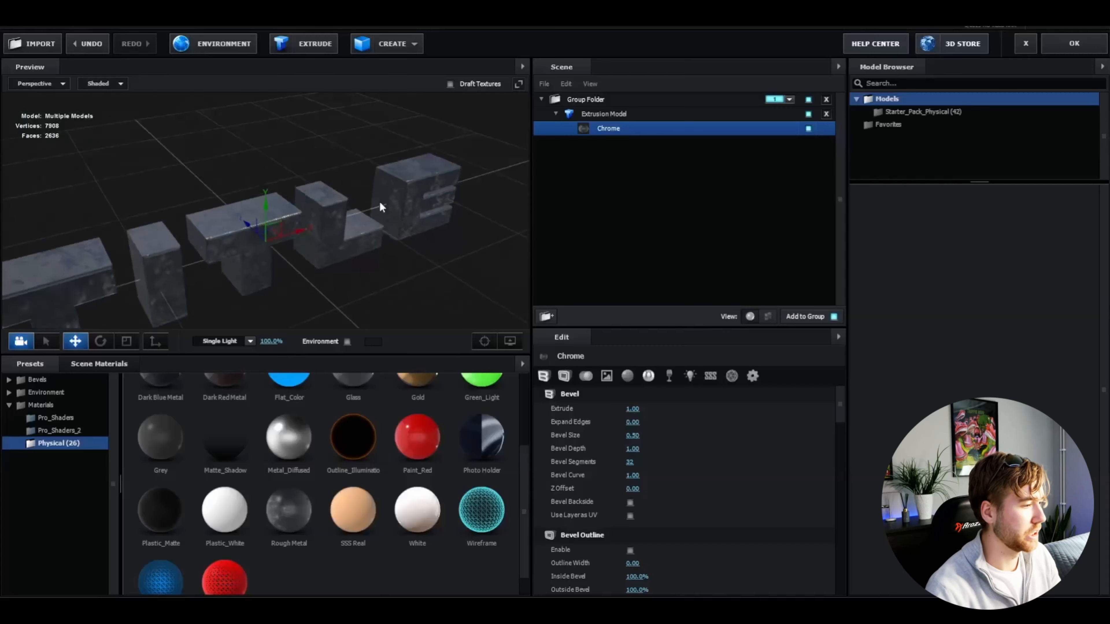
drag(379, 206, 291, 254)
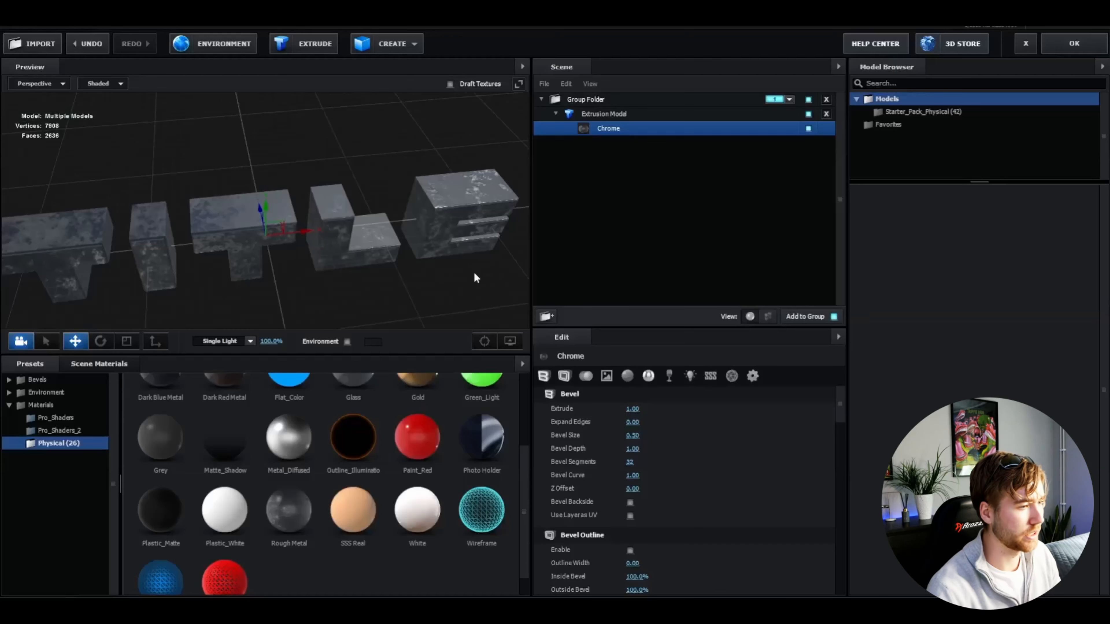
click(1086, 47)
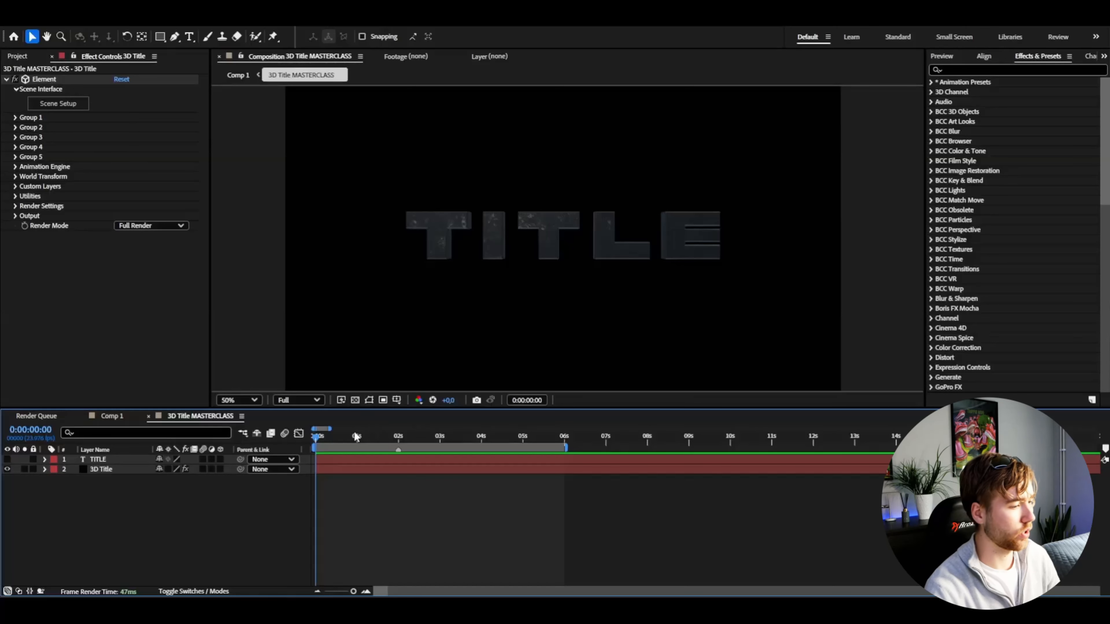
Step: Keyframe Group 1's Particle Size at 0 on the first frame of the 3D Title layer and save the project
click(343, 436)
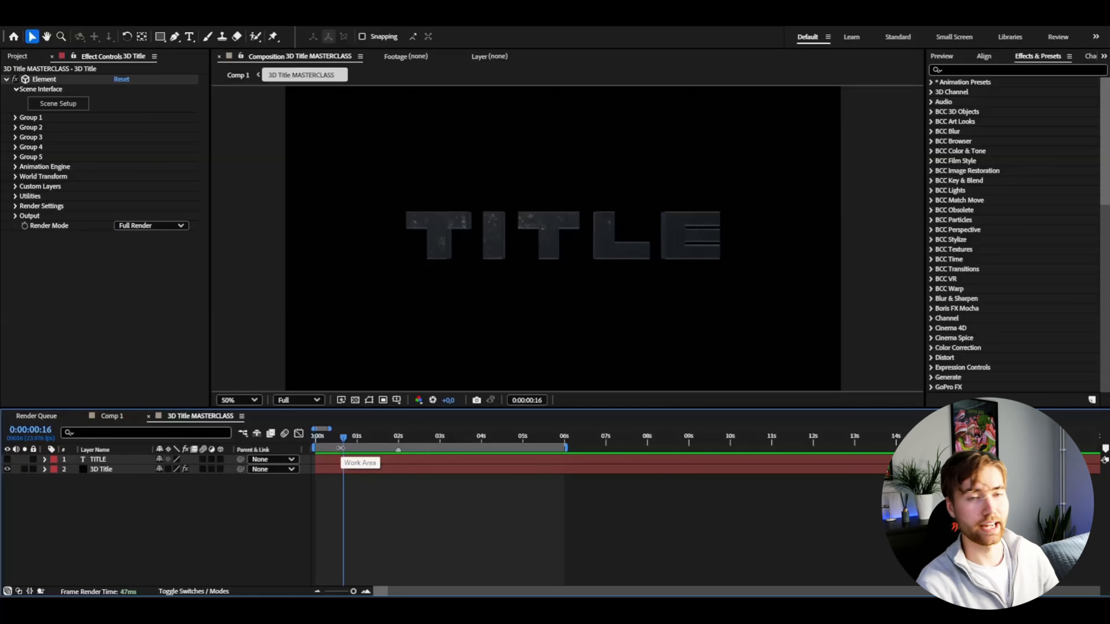
click(16, 118)
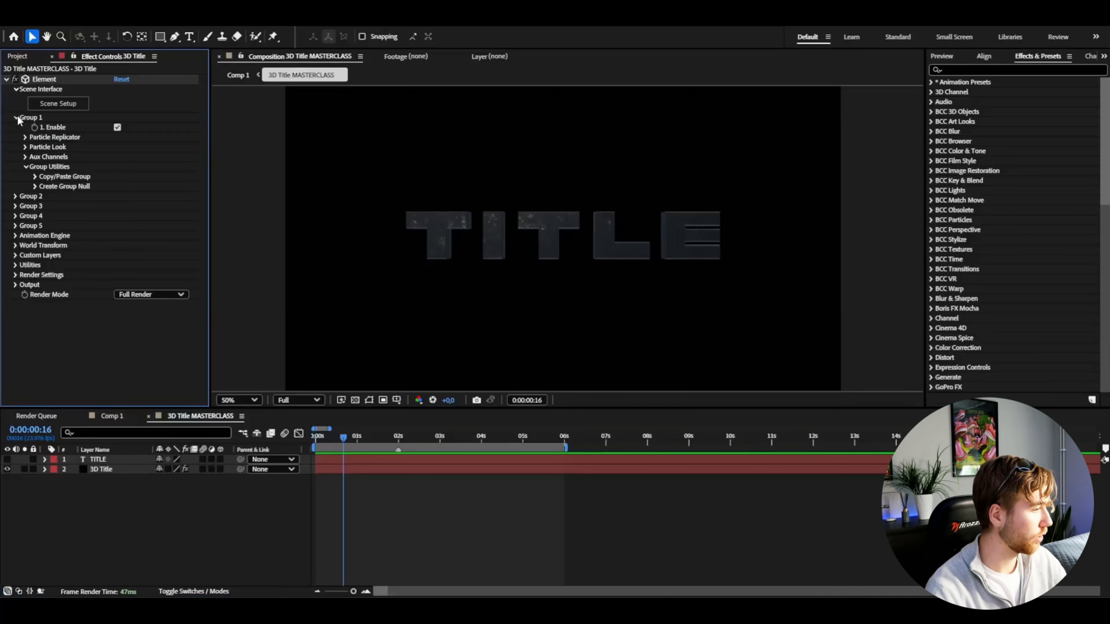
click(25, 147)
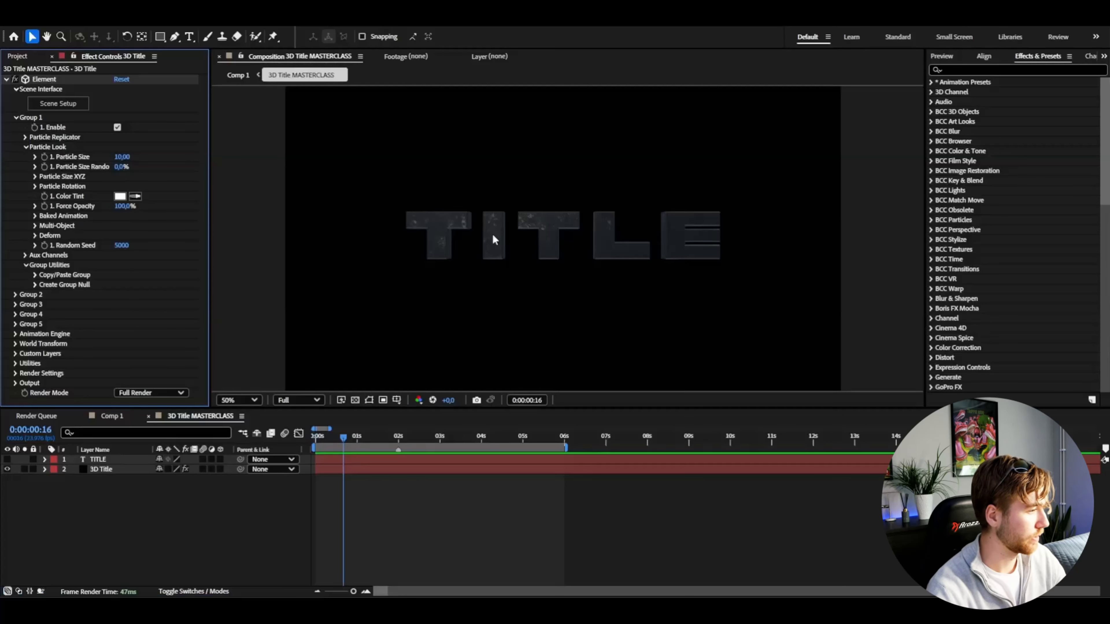
drag(343, 437, 313, 439)
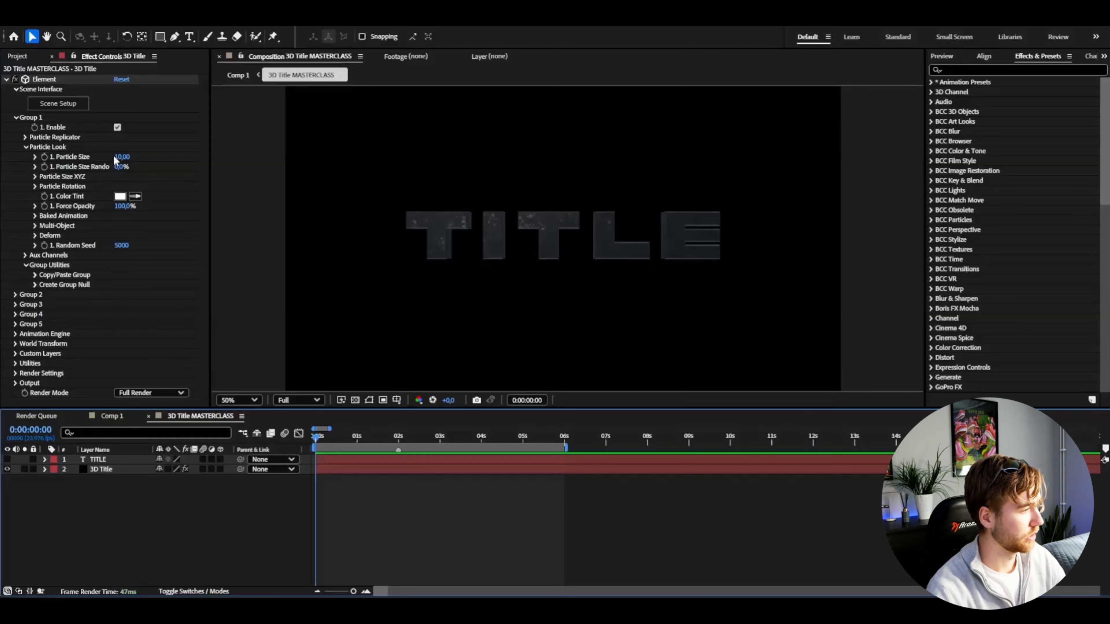
click(44, 157)
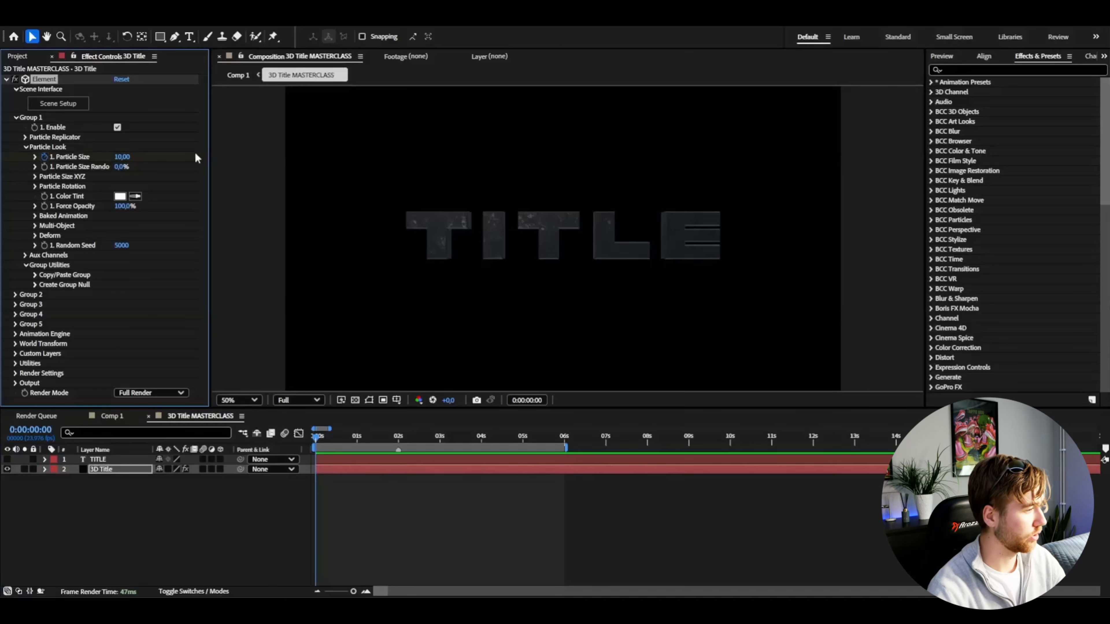
click(131, 157)
text(0)
key(Return)
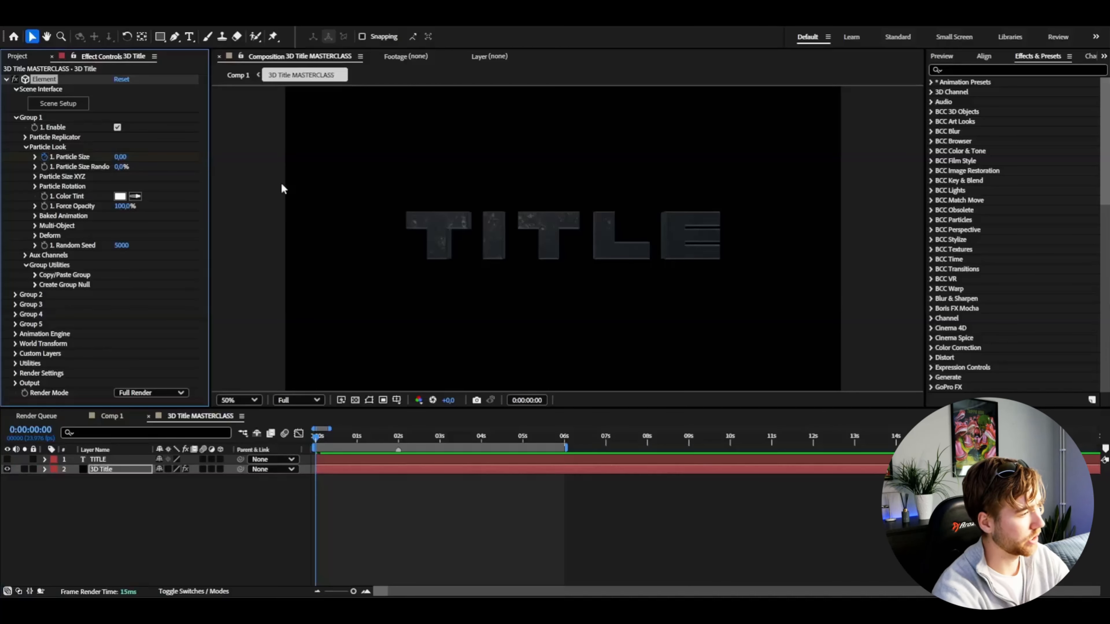
key(ctrl+s)
Step: Keyframe Group 1's Particle Size at 16 at 6 seconds and expand the 3D Title layer's Element effect properties
drag(405, 434, 563, 458)
click(124, 157)
text(16)
key(Return)
click(44, 469)
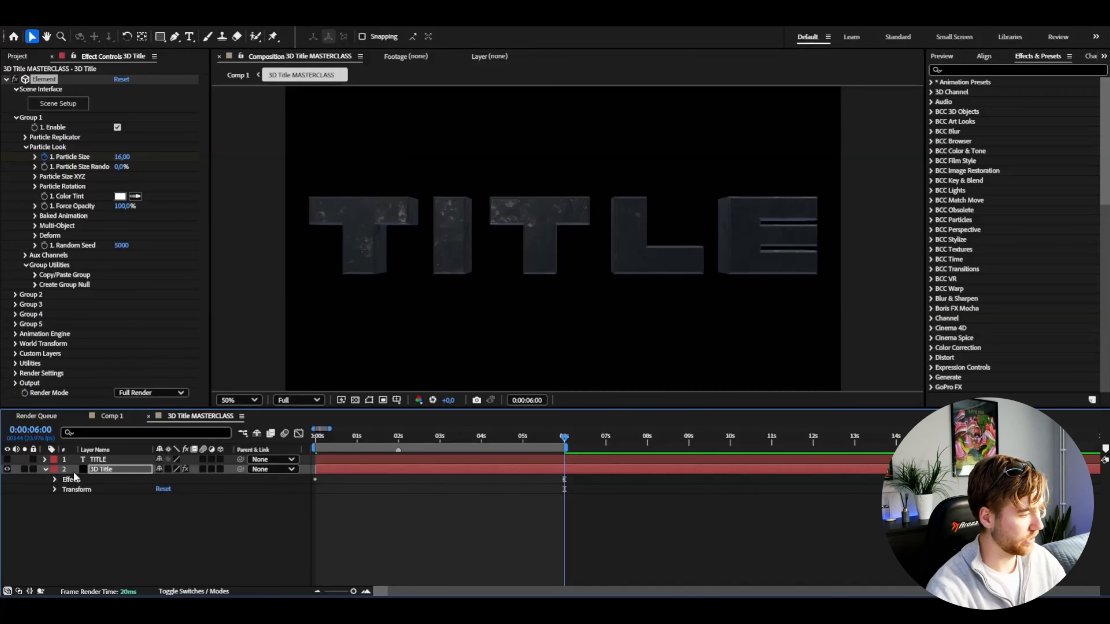
click(54, 479)
click(66, 490)
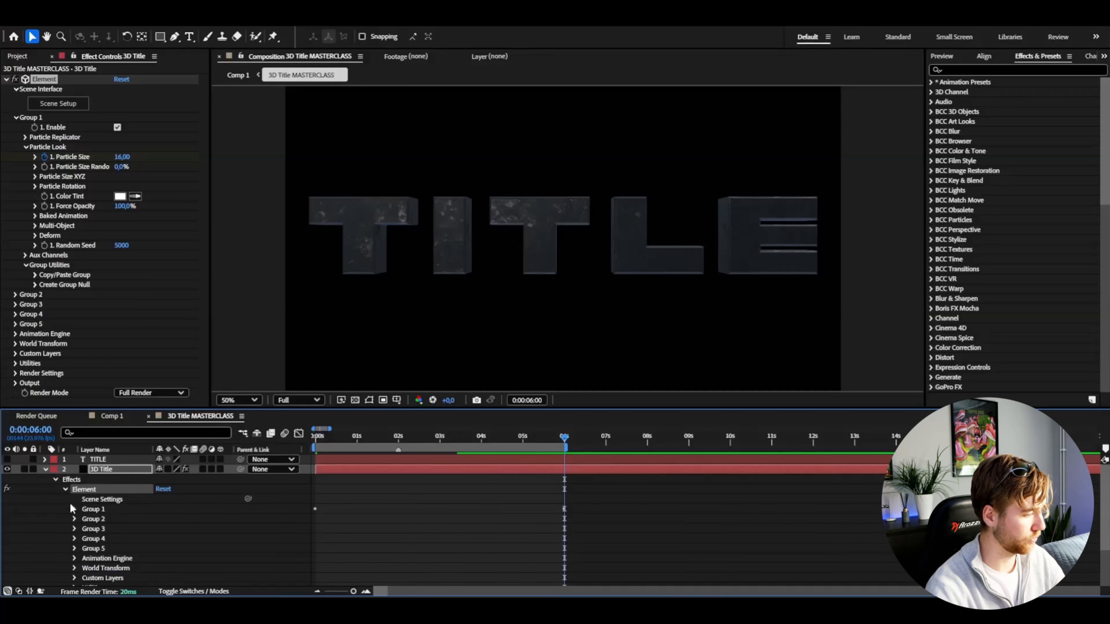
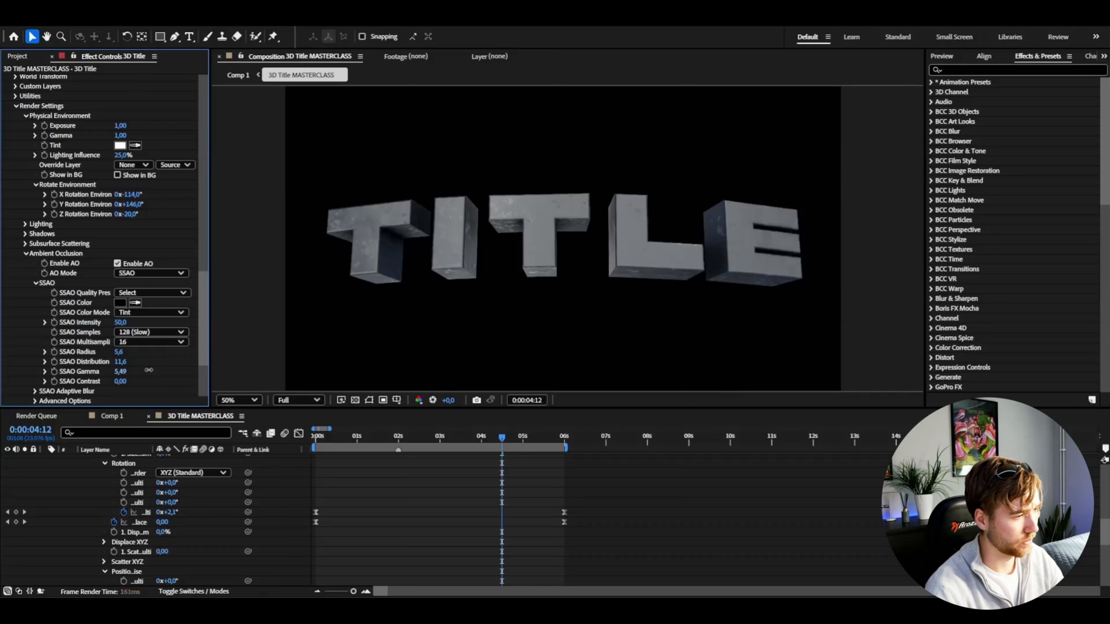
Step: Set Element's output to Multisampling 32 and Supersampling 8, with Enhanced Multisampling enabled
scroll(210, 296, down, 5)
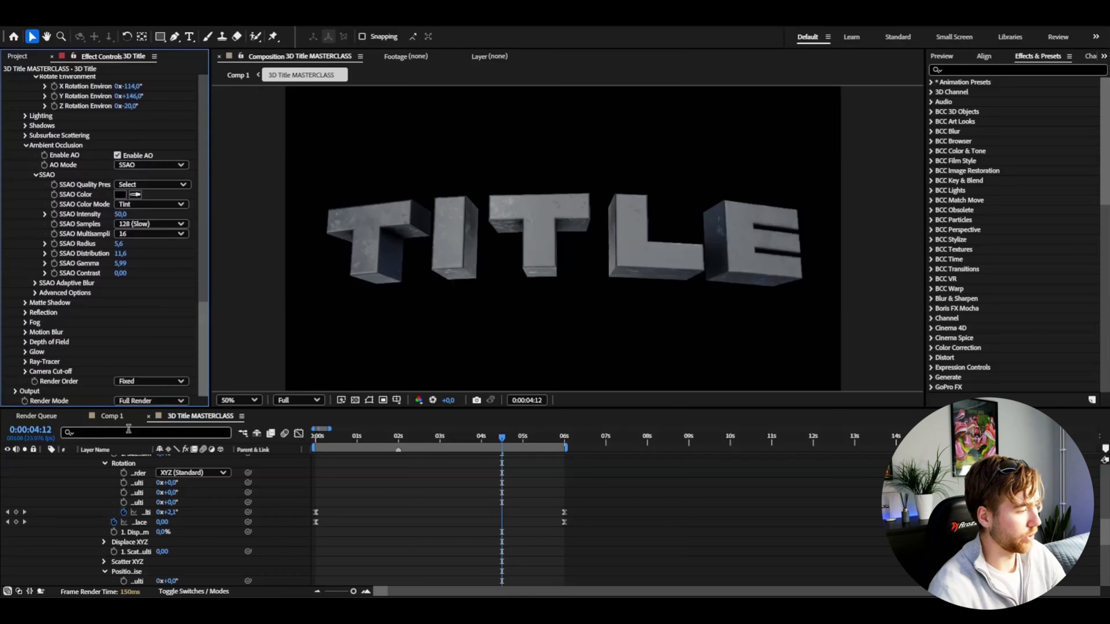
scroll(19, 398, down, 3)
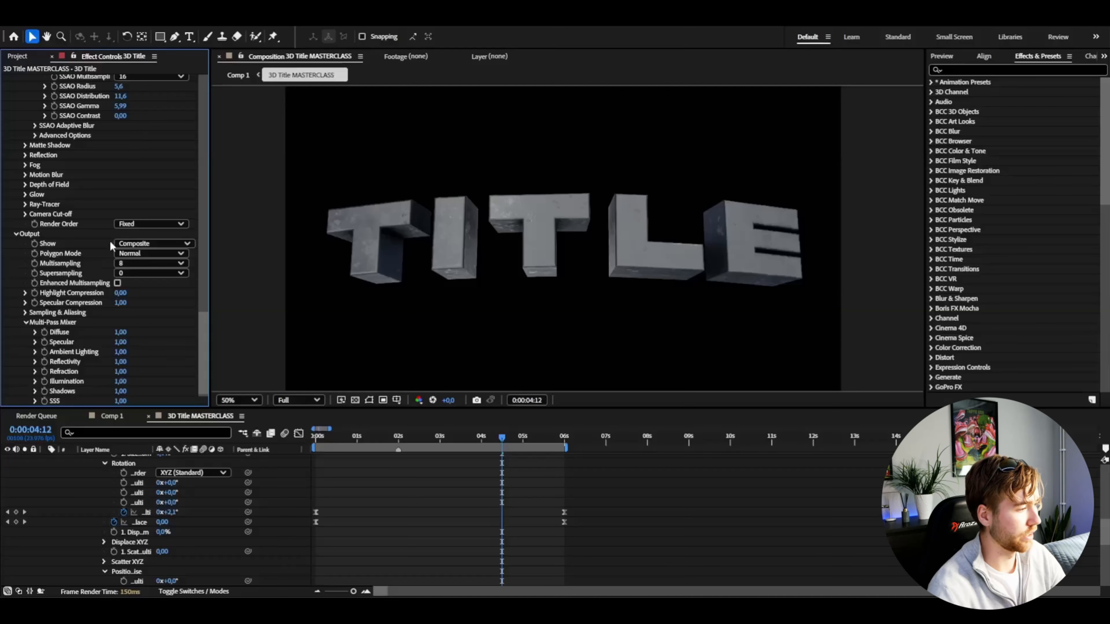
click(129, 264)
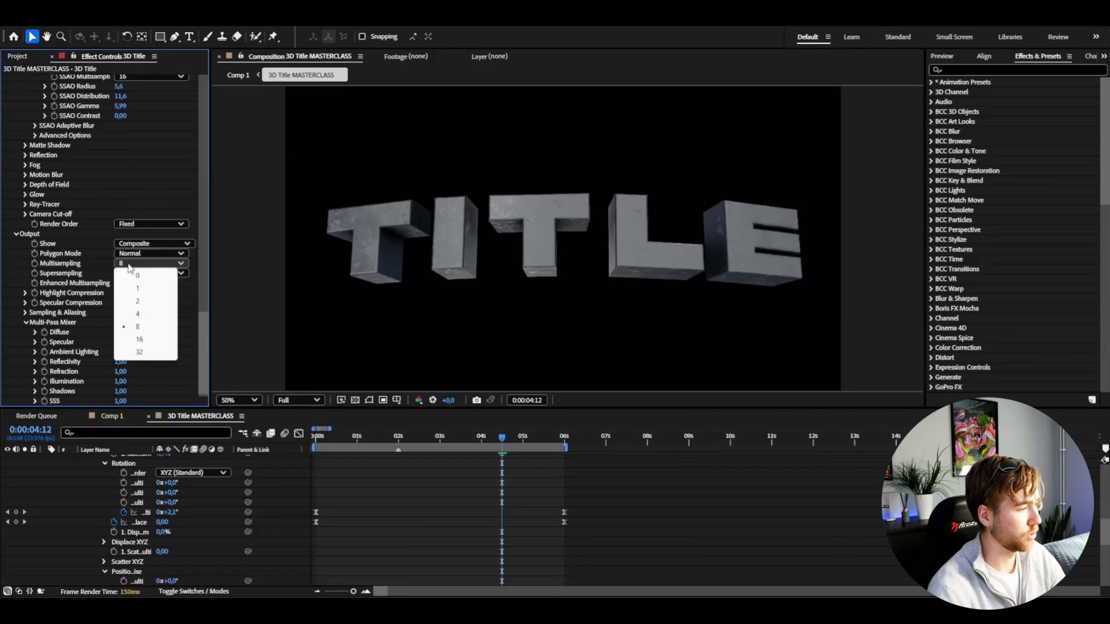
click(133, 356)
click(129, 275)
click(139, 325)
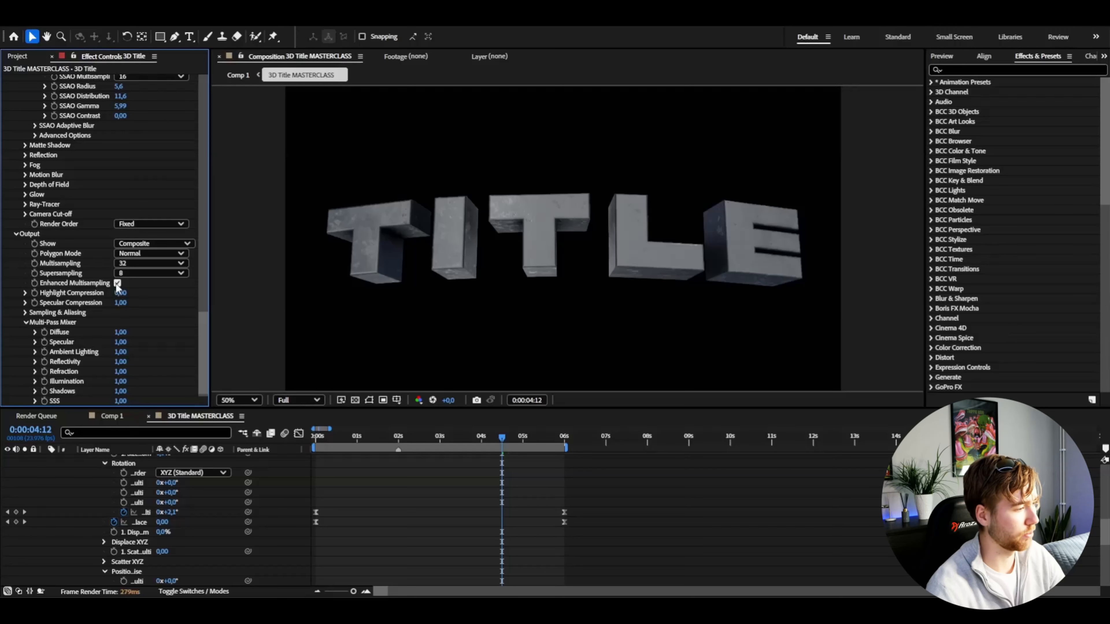
Step: Inspect the edges of the rendered letters up close and preview the title animation
scroll(556, 288, up, 4)
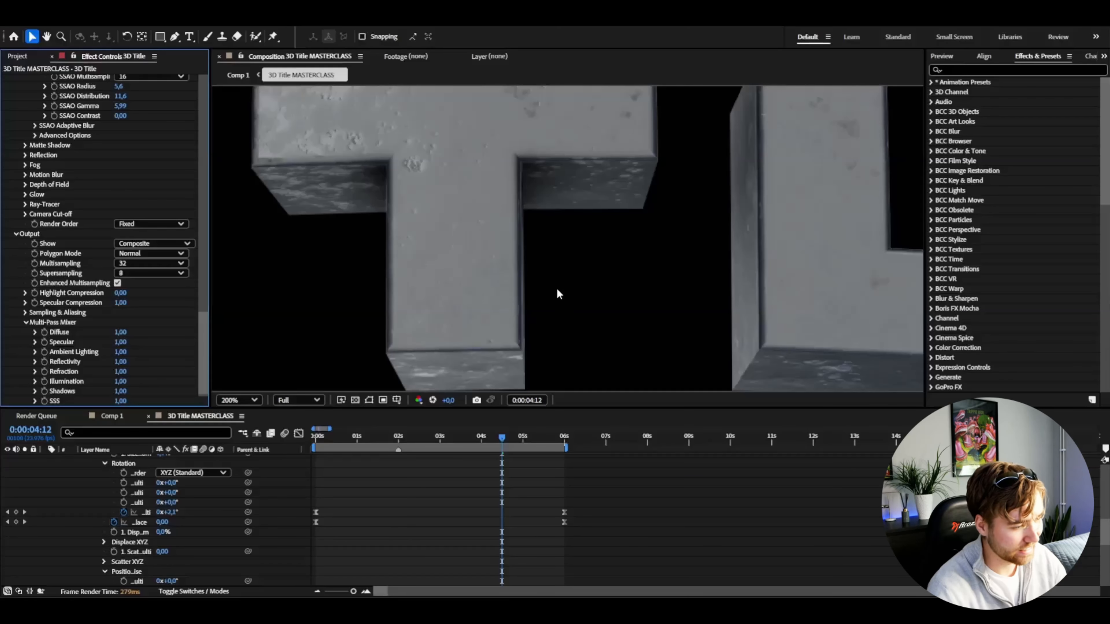
scroll(556, 289, down, 4)
key(space)
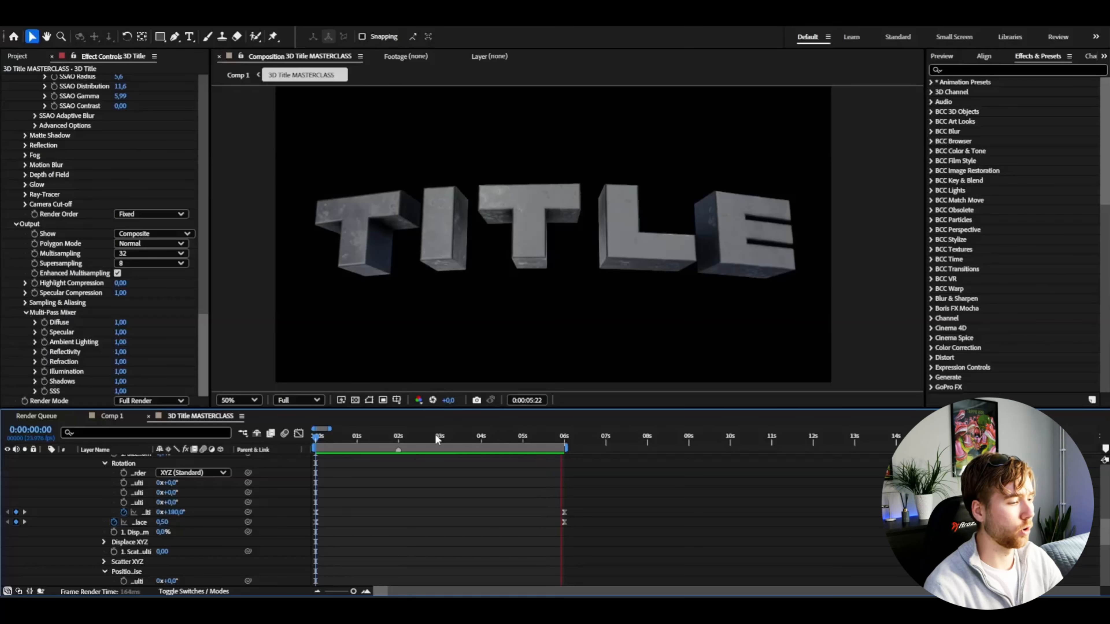
drag(461, 435, 471, 431)
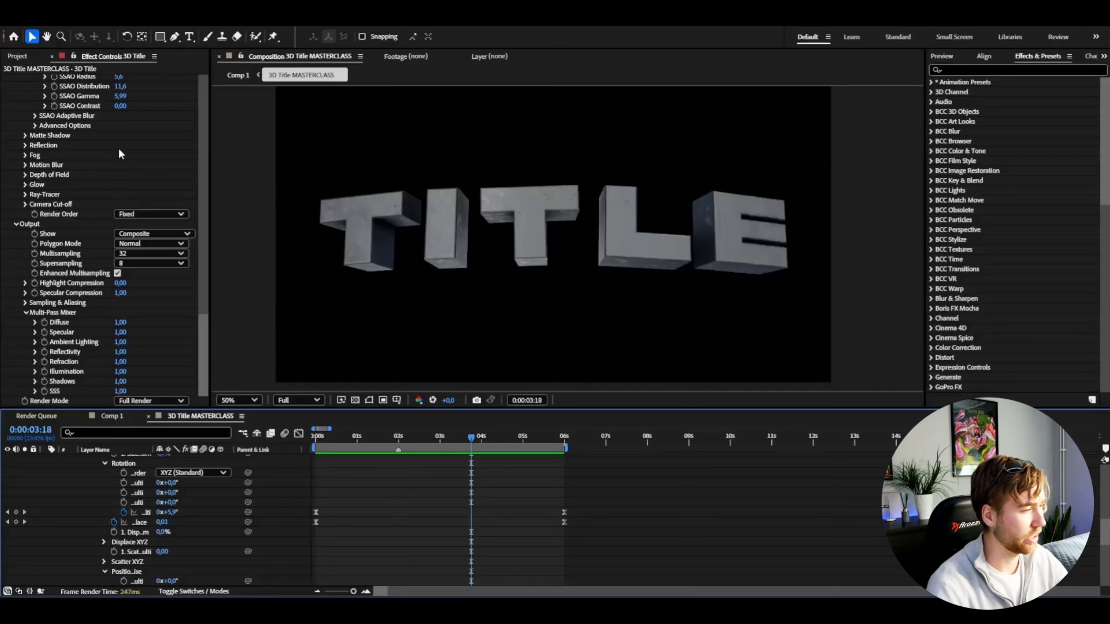
Step: Apply the Default_blurred preset from V1_Environment as the scene's environment and check the letters in the scene setup
scroll(120, 153, up, 15)
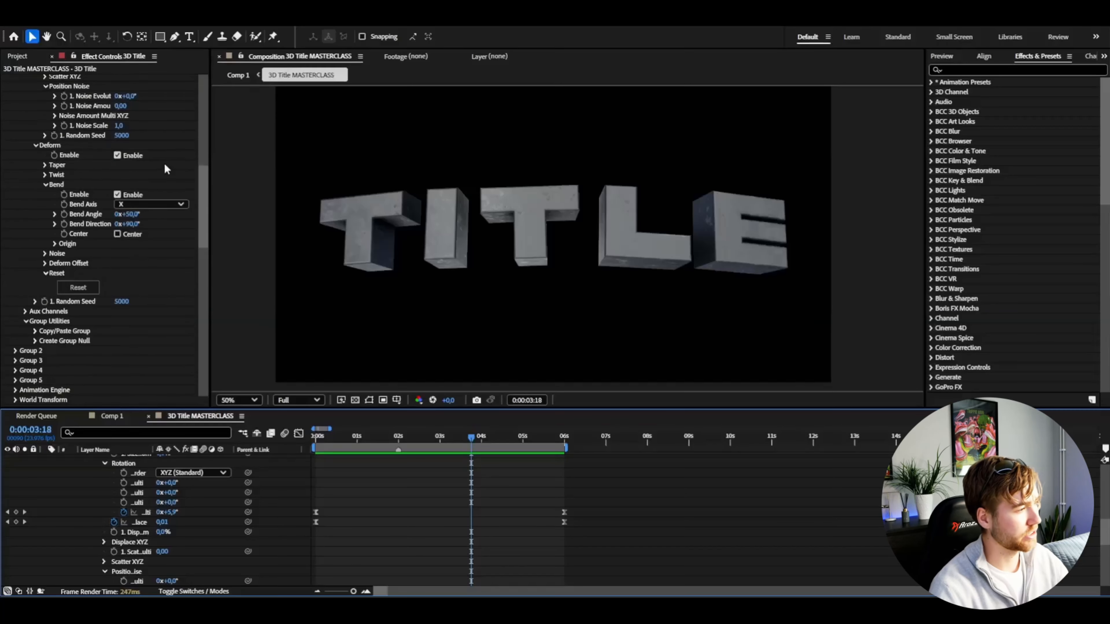
scroll(163, 169, up, 10)
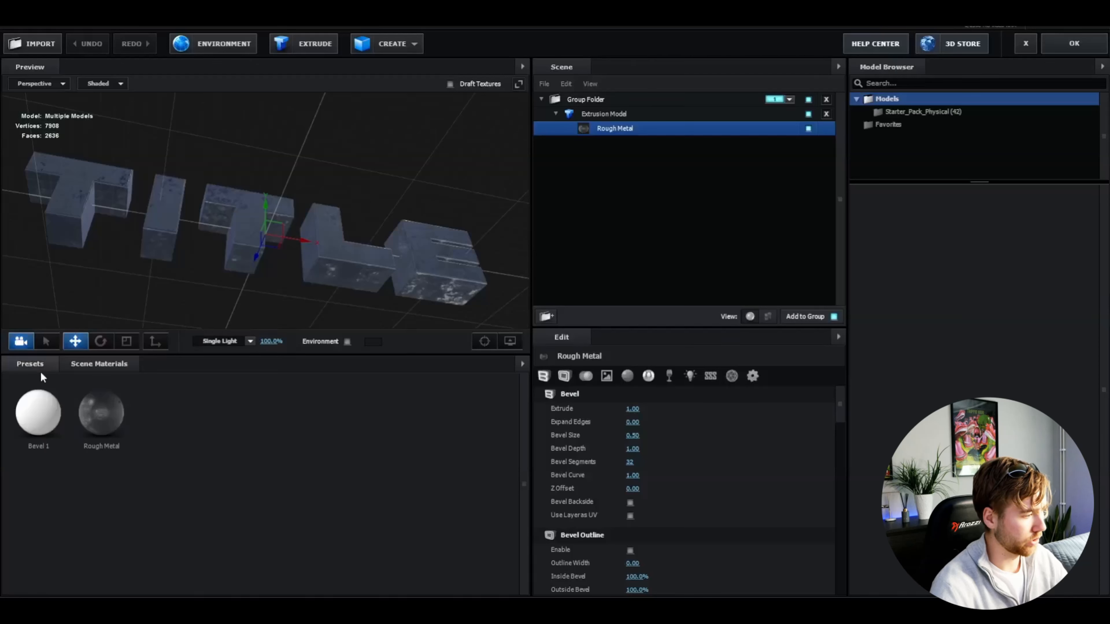
click(42, 370)
double_click(47, 393)
click(83, 416)
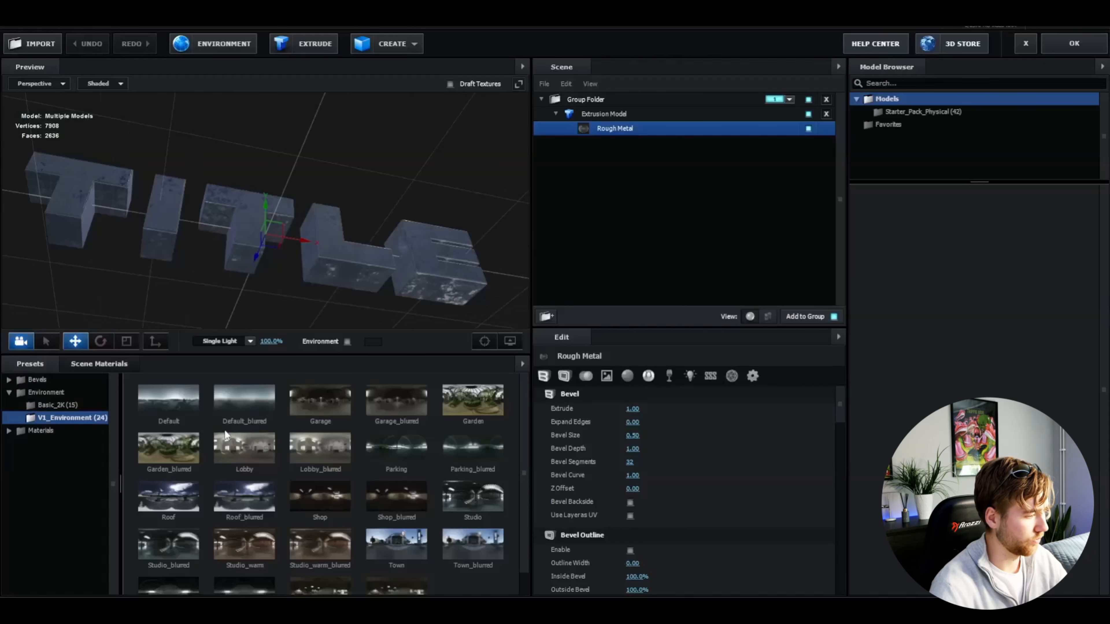
double_click(233, 411)
drag(284, 250, 378, 306)
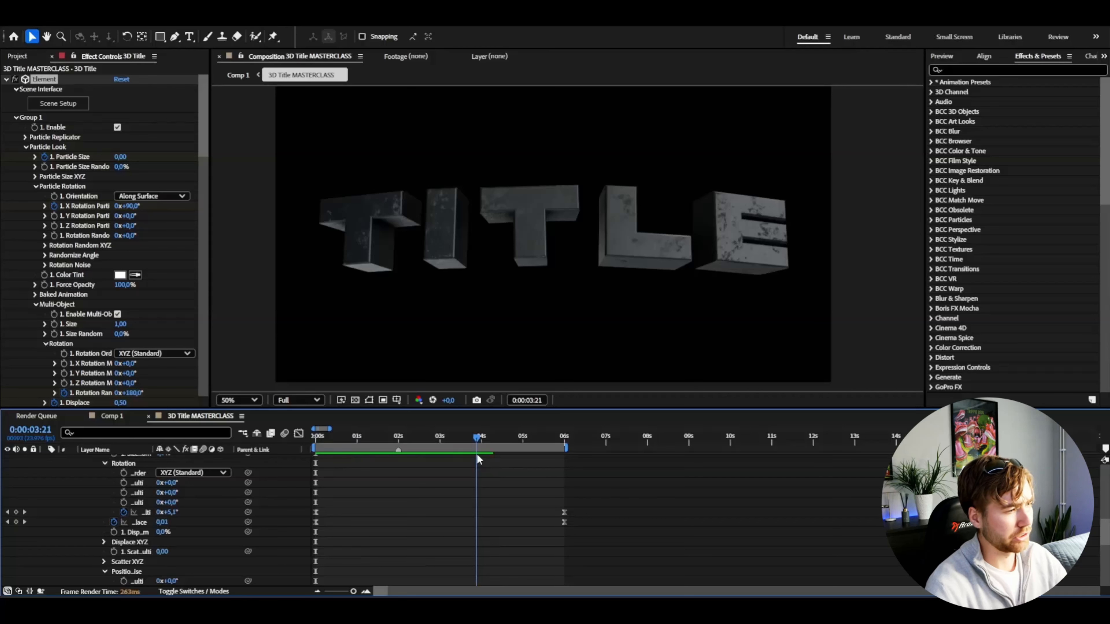
Step: Examine the title's new reflections at different times and up close, review the environment rotation settings, and preview the animation
drag(478, 459, 452, 448)
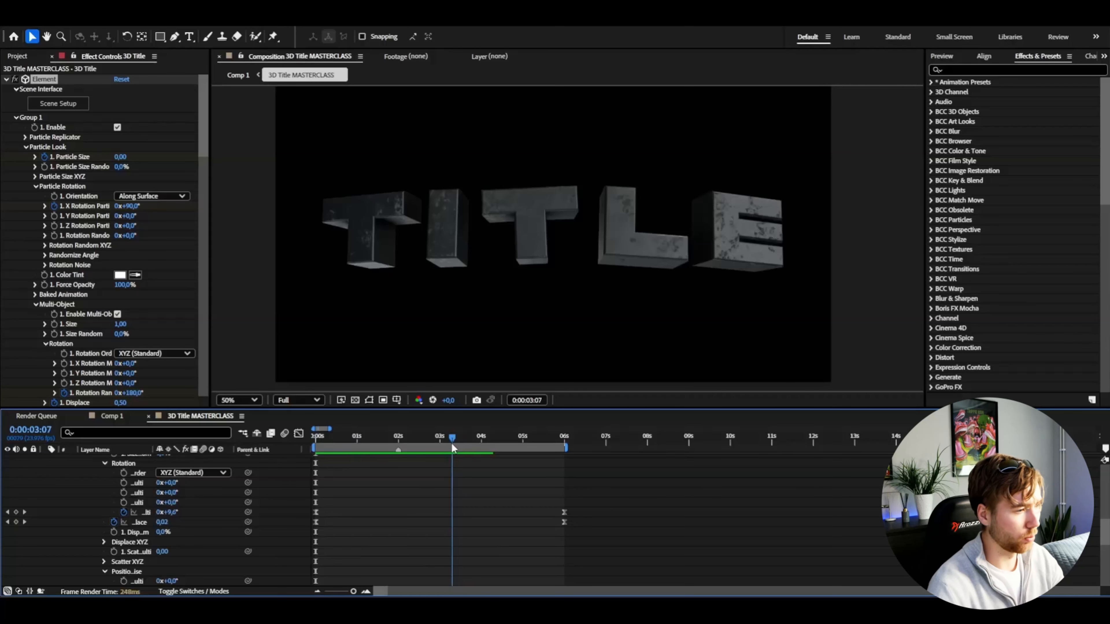
scroll(481, 261, up, 1)
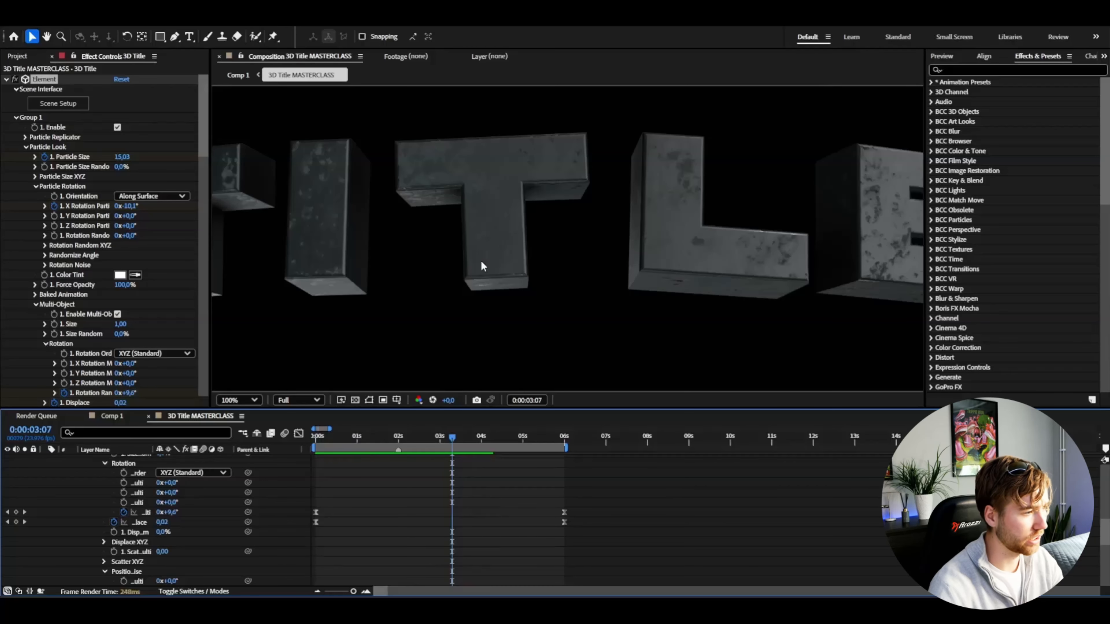
scroll(481, 262, down, 1)
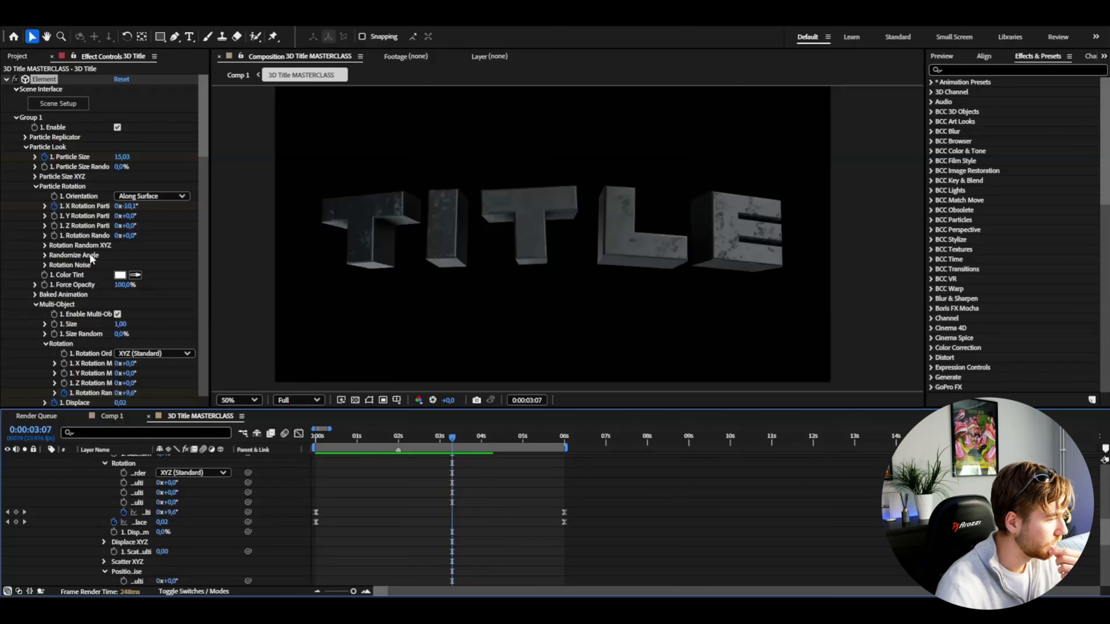
scroll(91, 252, down, 10)
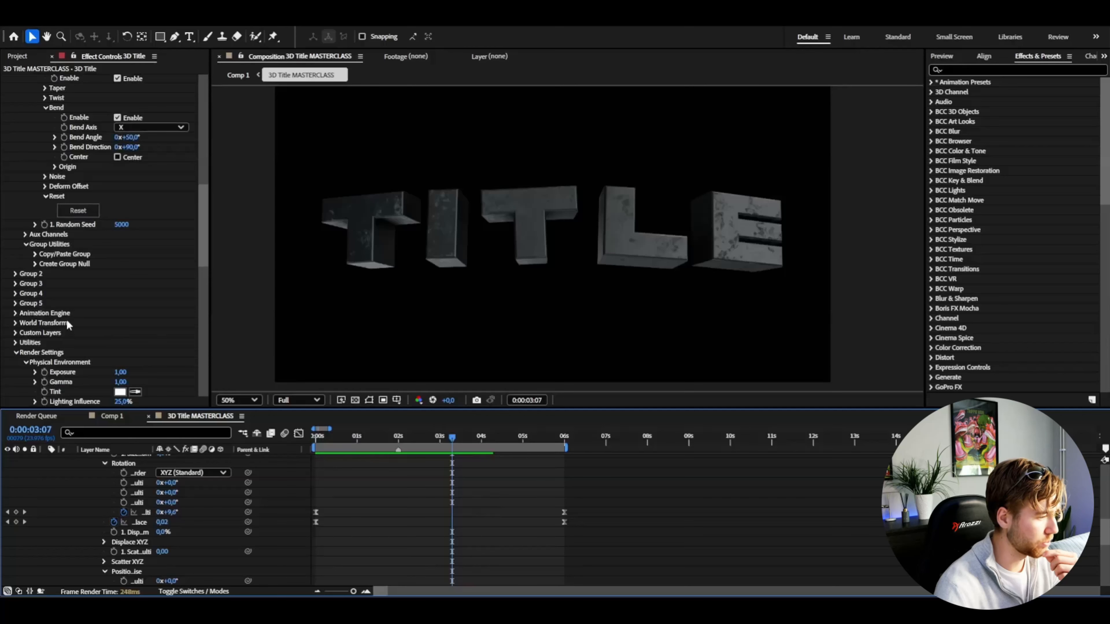
scroll(66, 319, down, 5)
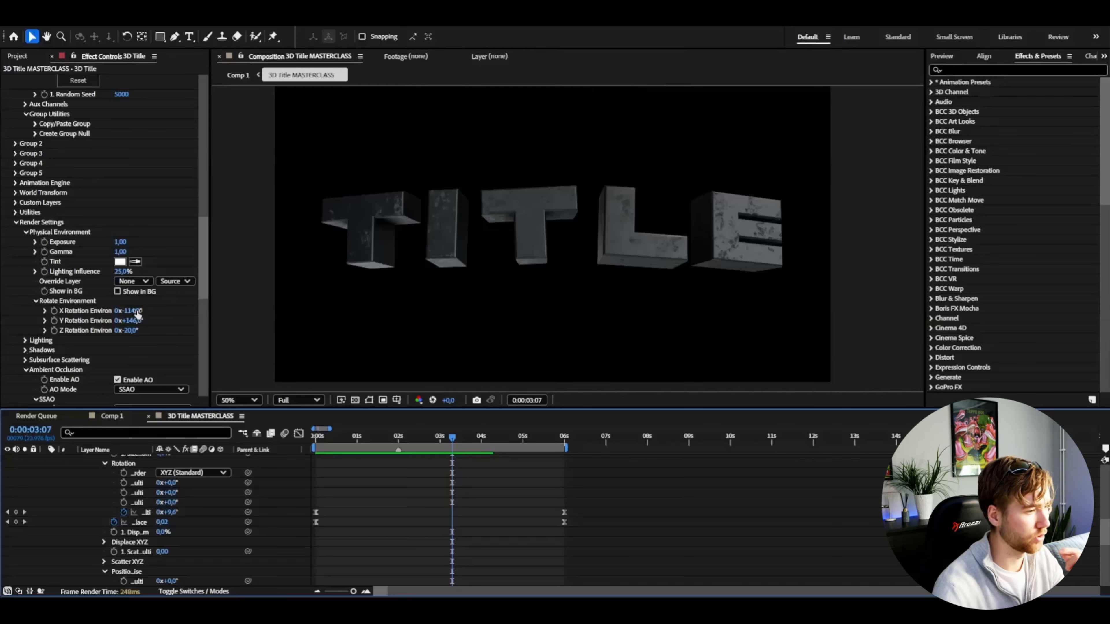
key(space)
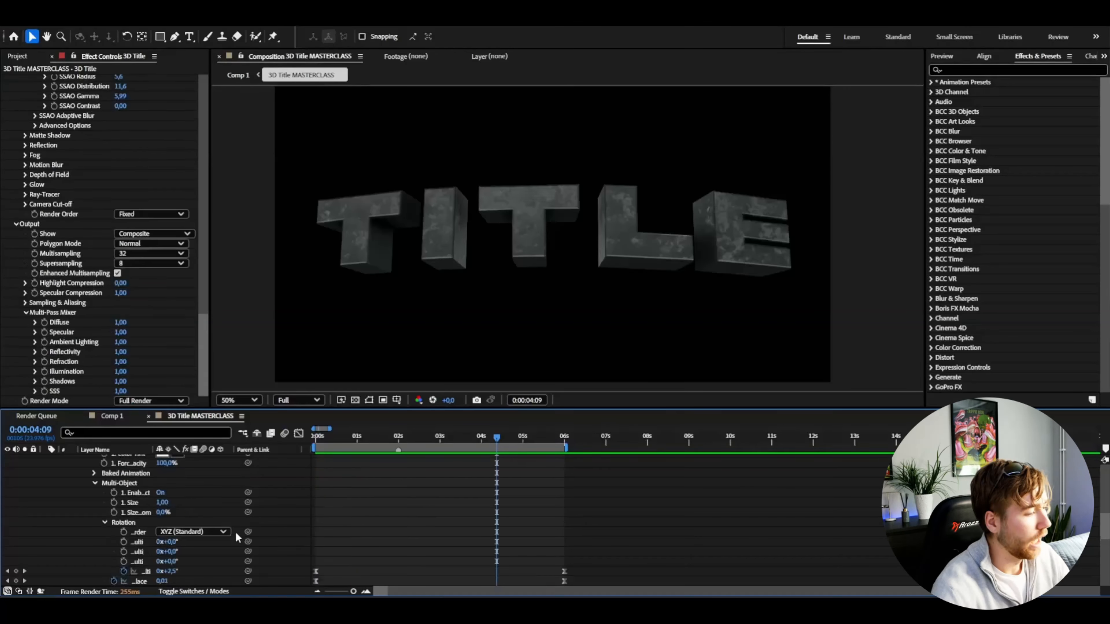
Step: Apply the CC Light Sweep effect to the 3D Title layer
scroll(235, 531, up, 5)
scroll(213, 512, up, 3)
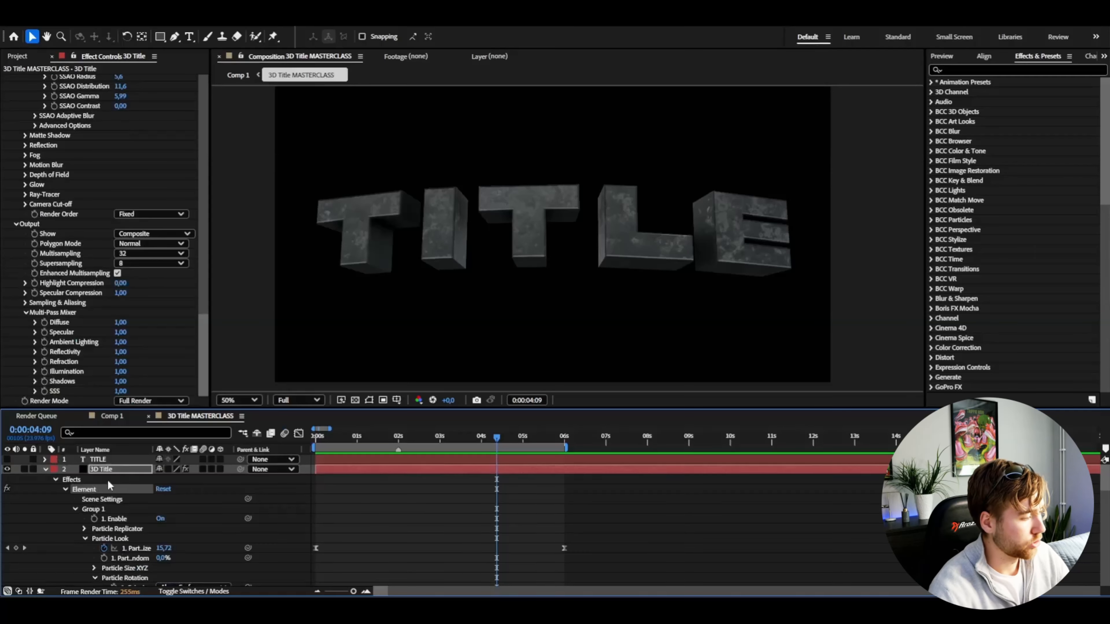
key(ctrl+space)
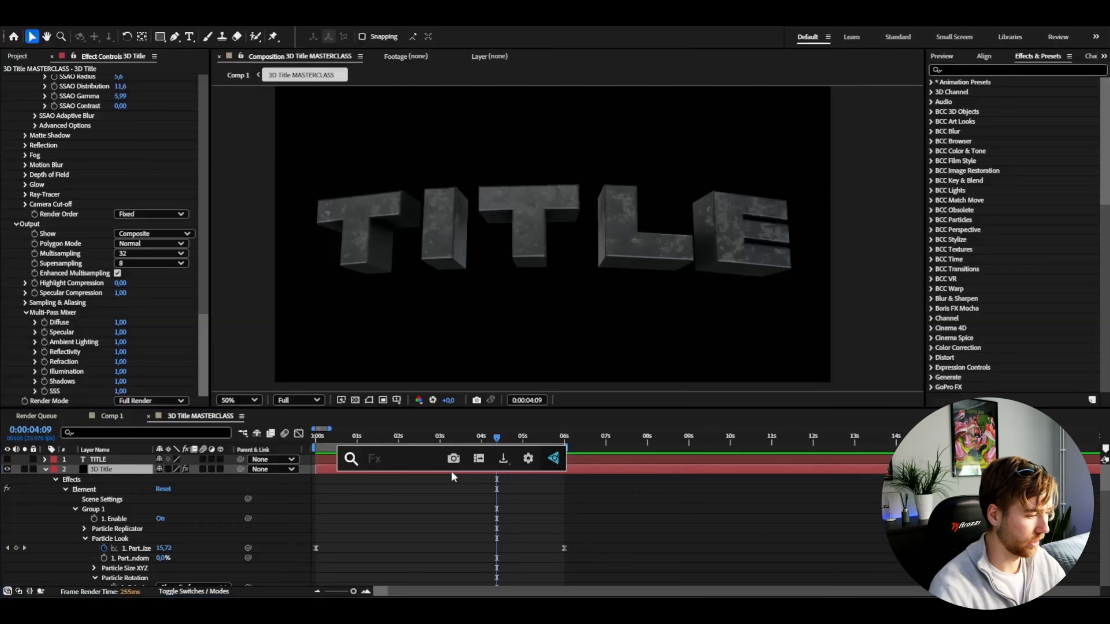
text(l)
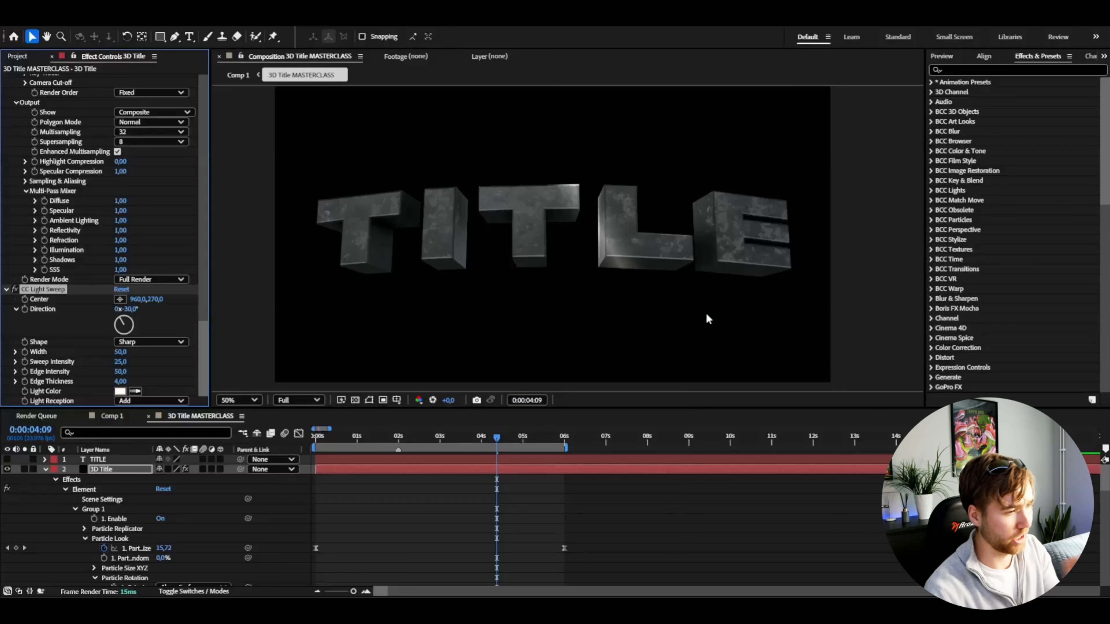
Step: Set the CC Light Sweep center's X position to 1920 and keyframe the center at 2 seconds
key(Home)
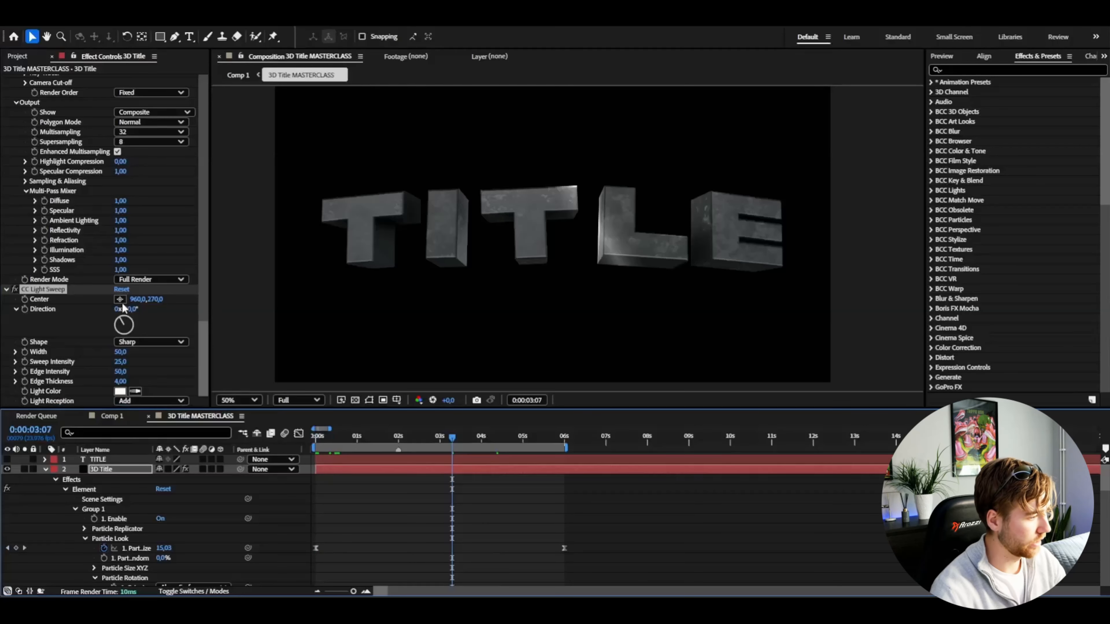
drag(124, 308, 111, 309)
click(140, 299)
text(19)
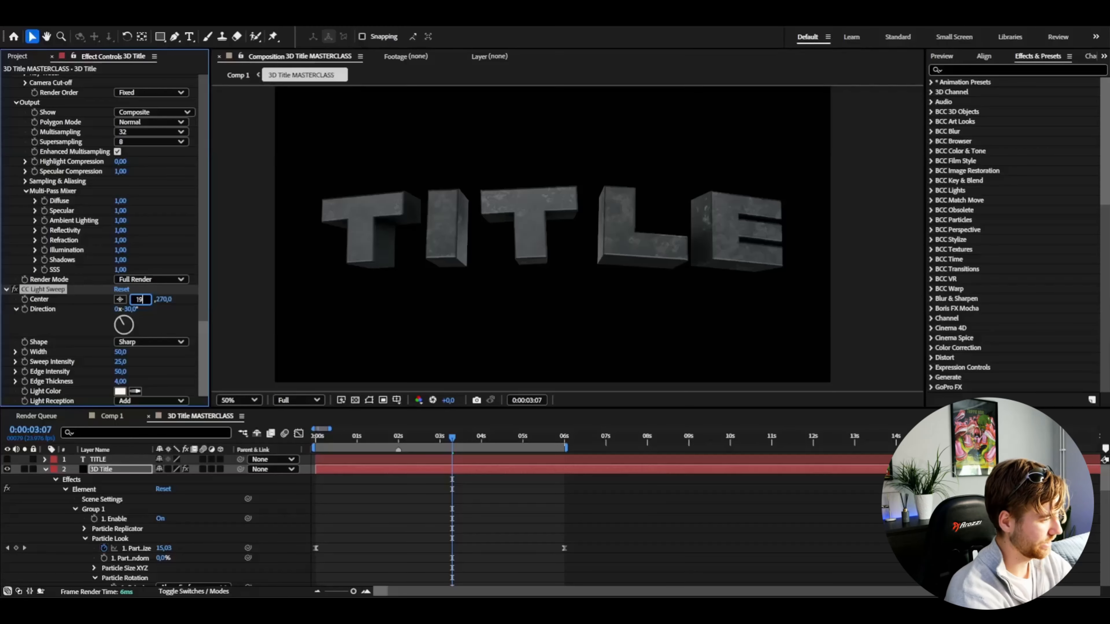
text(20)
key(Return)
key(Home)
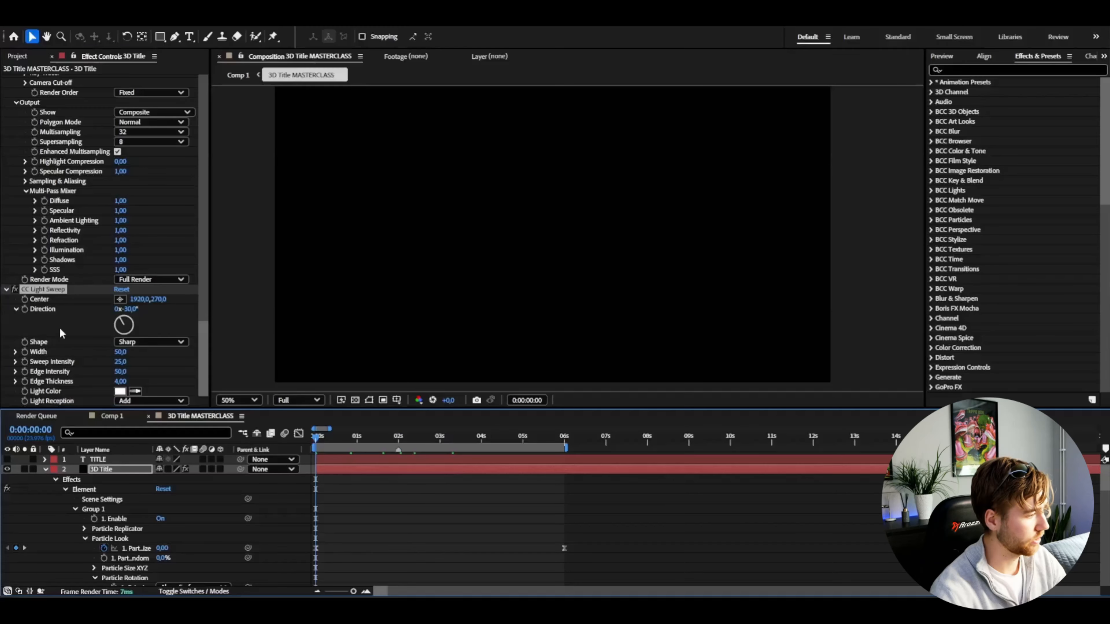
click(398, 436)
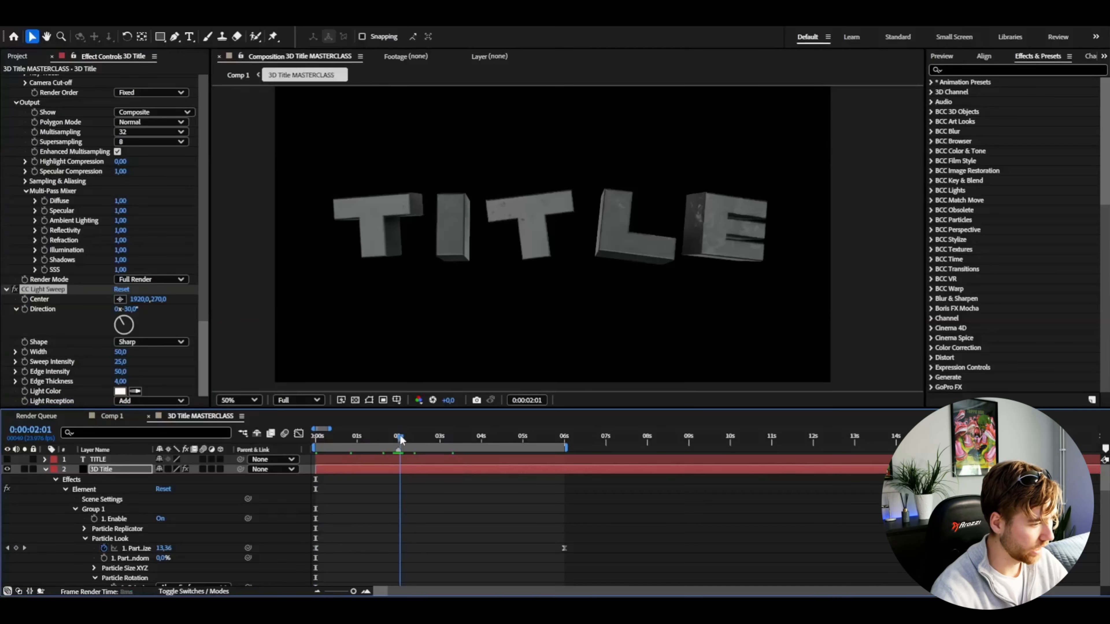
click(24, 299)
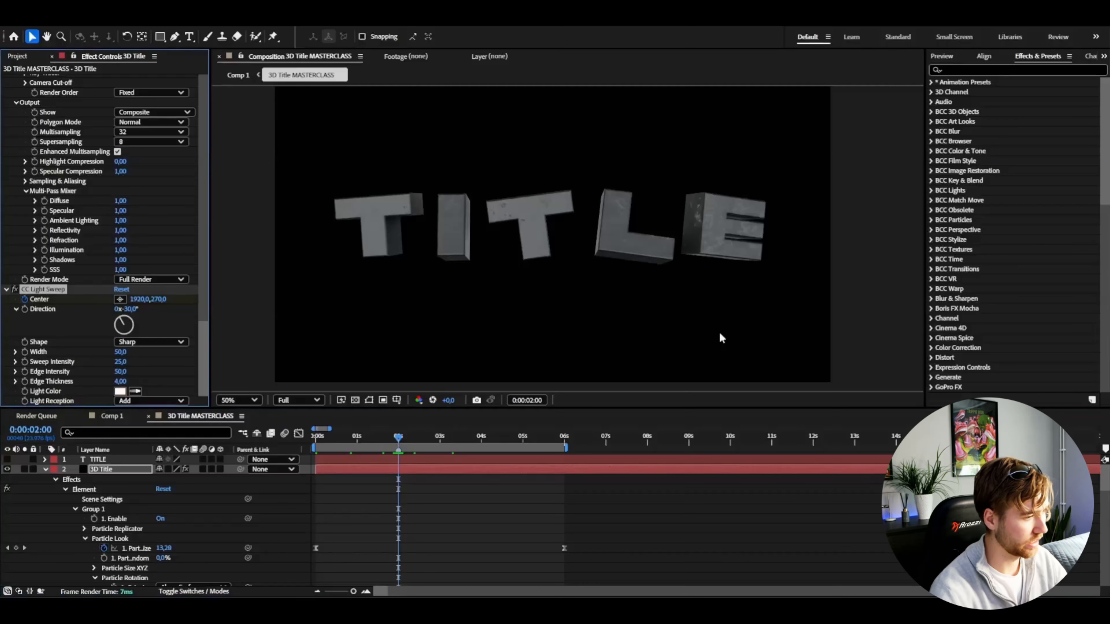
Step: Keyframe the light sweep's center past the left side of the title at 6 seconds and widen the sweep to 79
drag(493, 436, 563, 436)
drag(132, 298, 49, 298)
click(504, 436)
drag(120, 352, 137, 351)
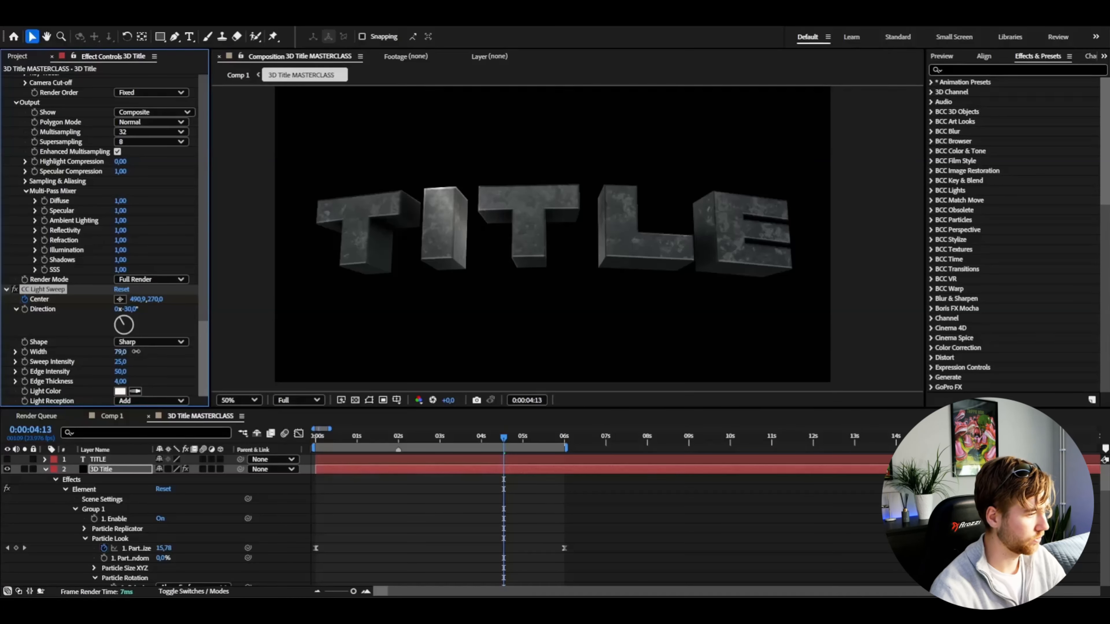
Step: Set the CC Light Sweep's sweep intensity to 12 and check the title between 3 and 4 seconds
drag(120, 362, 115, 361)
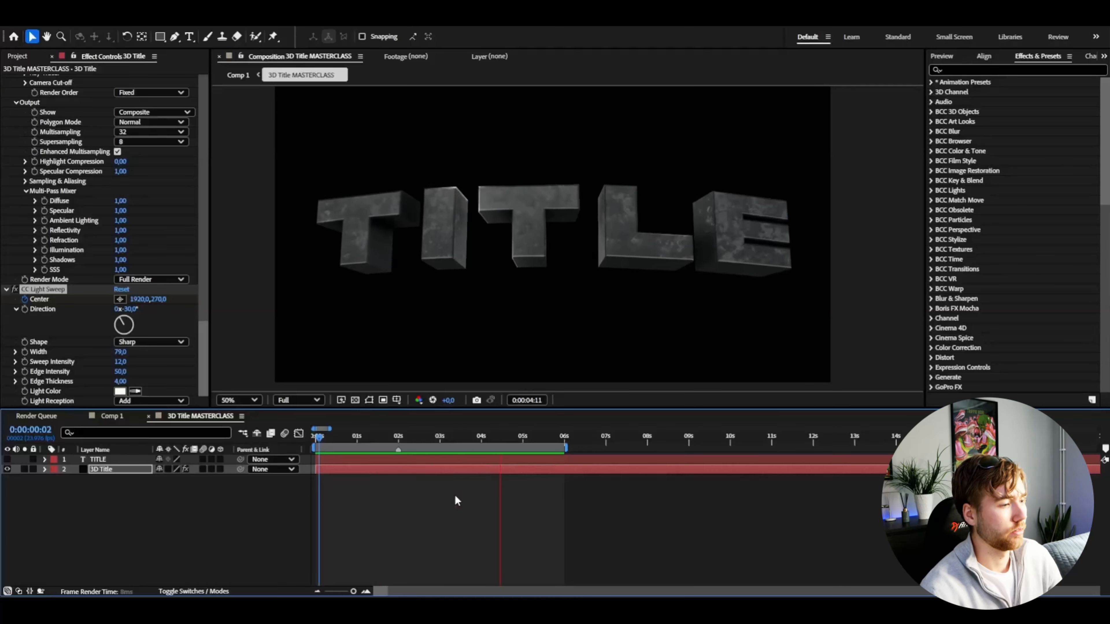
click(449, 437)
click(467, 437)
Step: Apply the Curves effect to the 3D Title layer and shape its RGB curve into an S with raised highlights
click(482, 471)
key(ctrl+space)
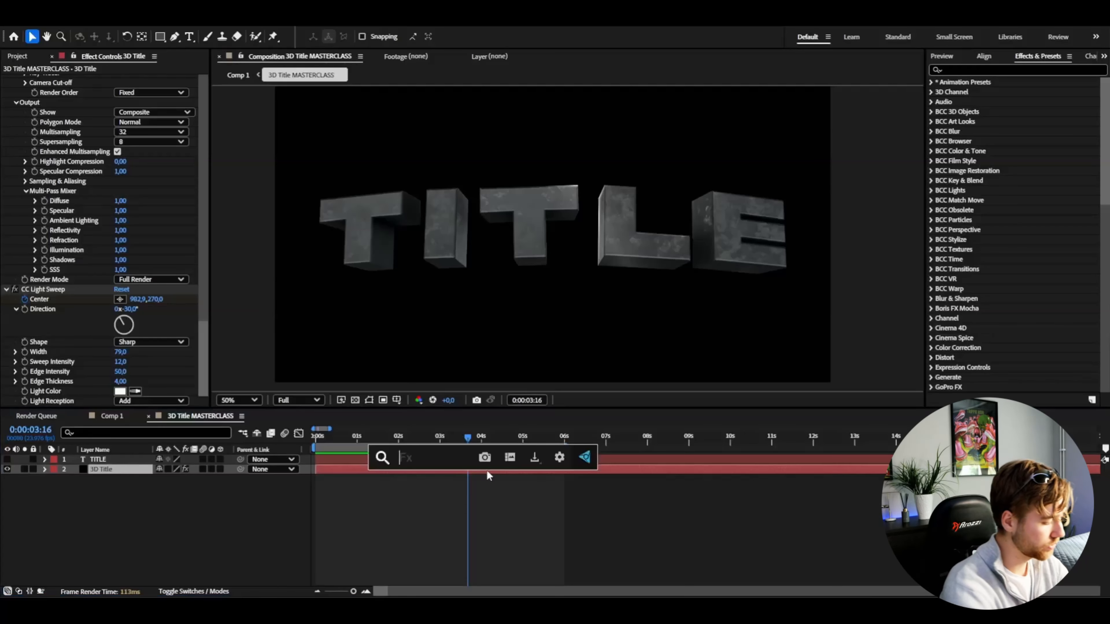
text(cur)
key(Return)
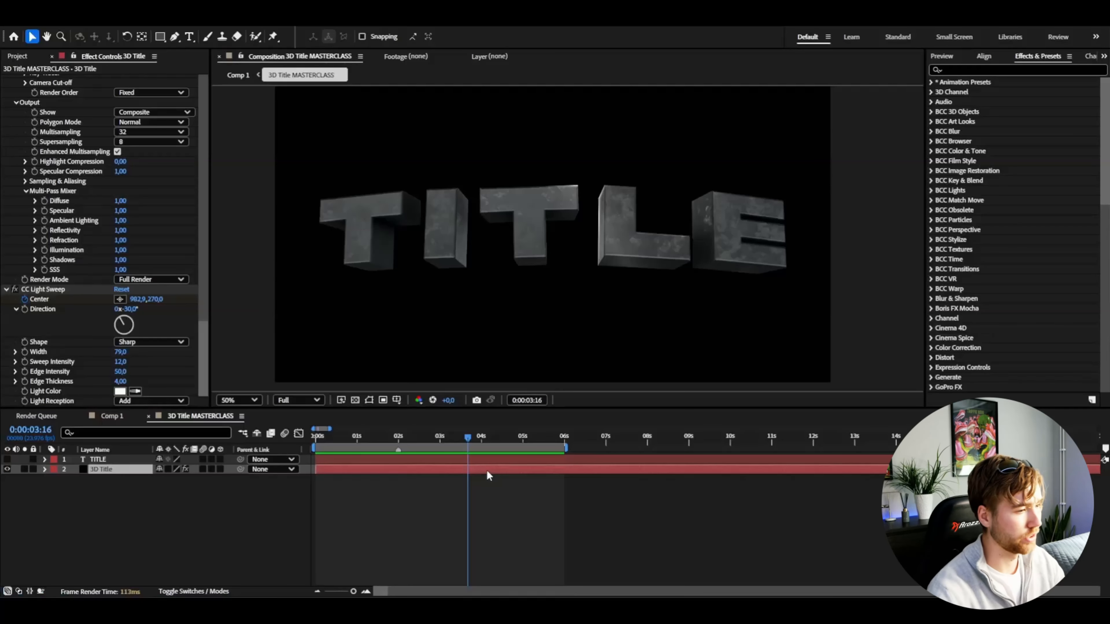
drag(124, 268, 108, 252)
drag(55, 318, 63, 330)
Step: Preview the color-graded title animation from the start and view it at different magnifications
key(Home)
key(space)
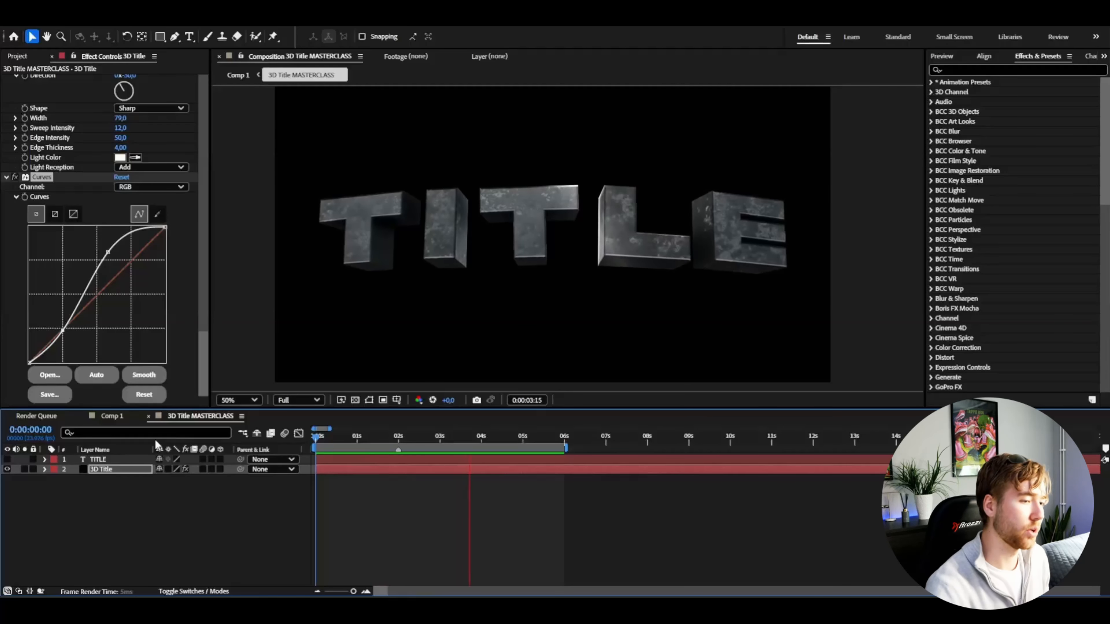
scroll(644, 273, down, 4)
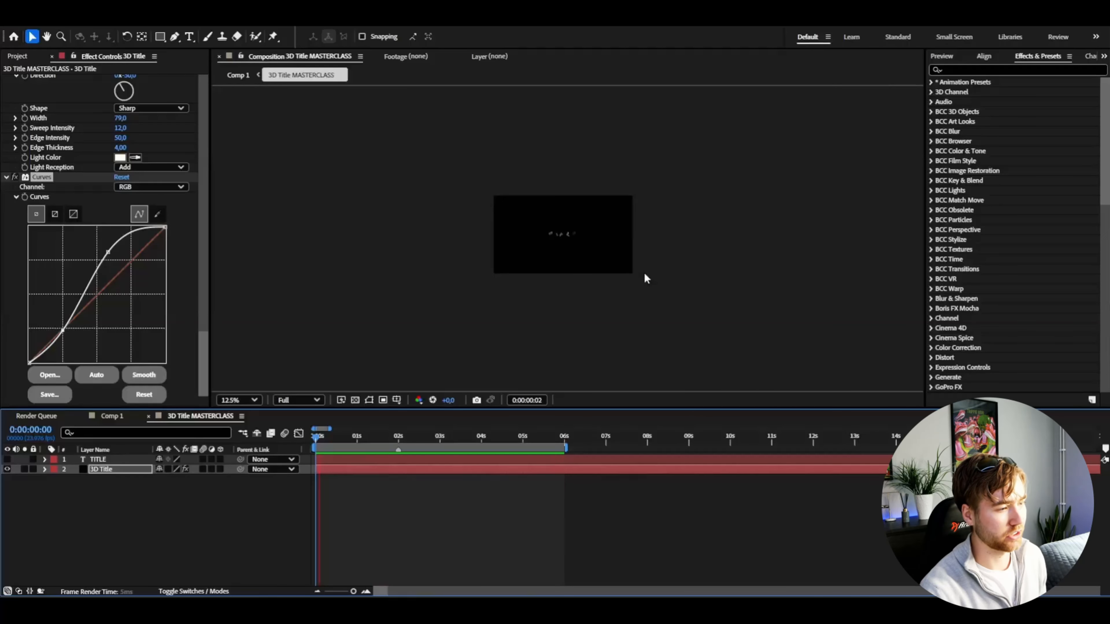
scroll(593, 282, up, 4)
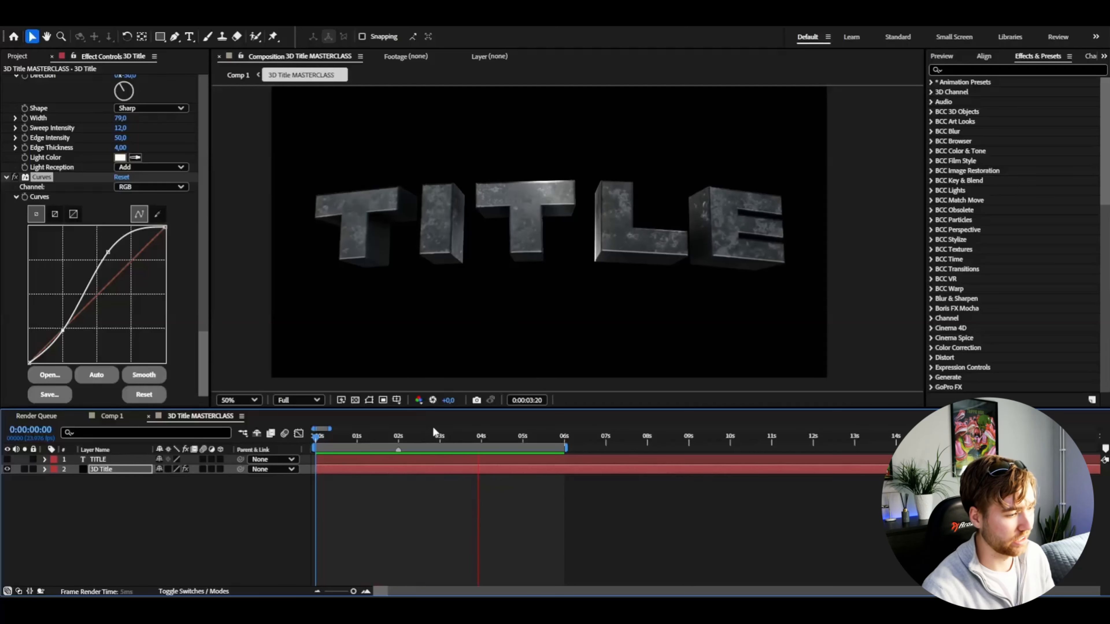
click(446, 433)
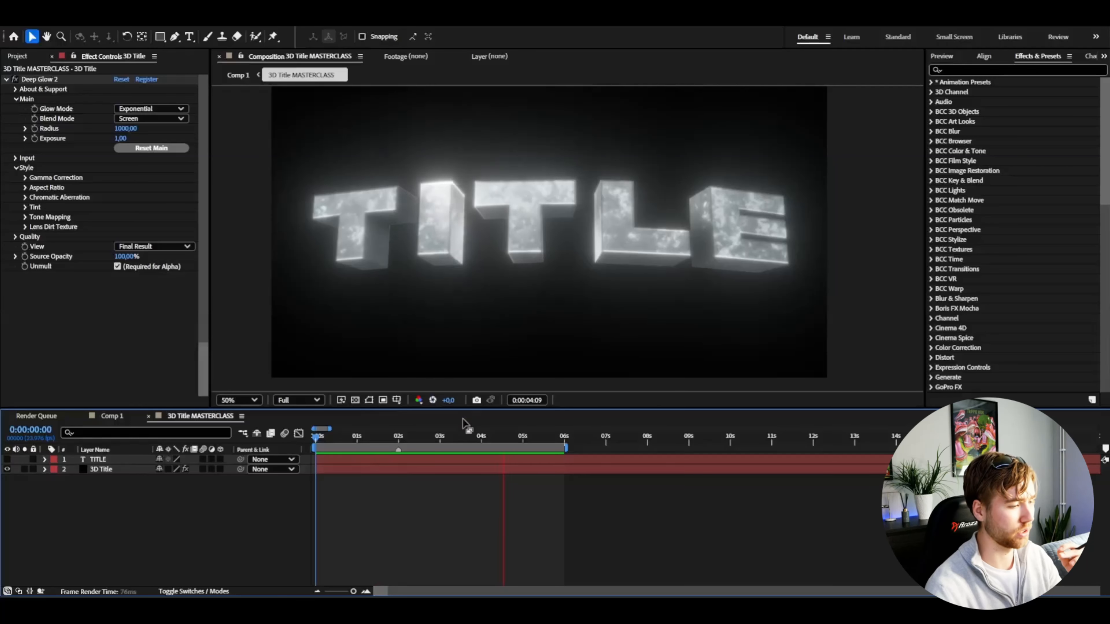
Step: Set the Deep Glow 2 exposure on the 3D Title layer to 0,65, checking the glow around 3.5 seconds
click(461, 438)
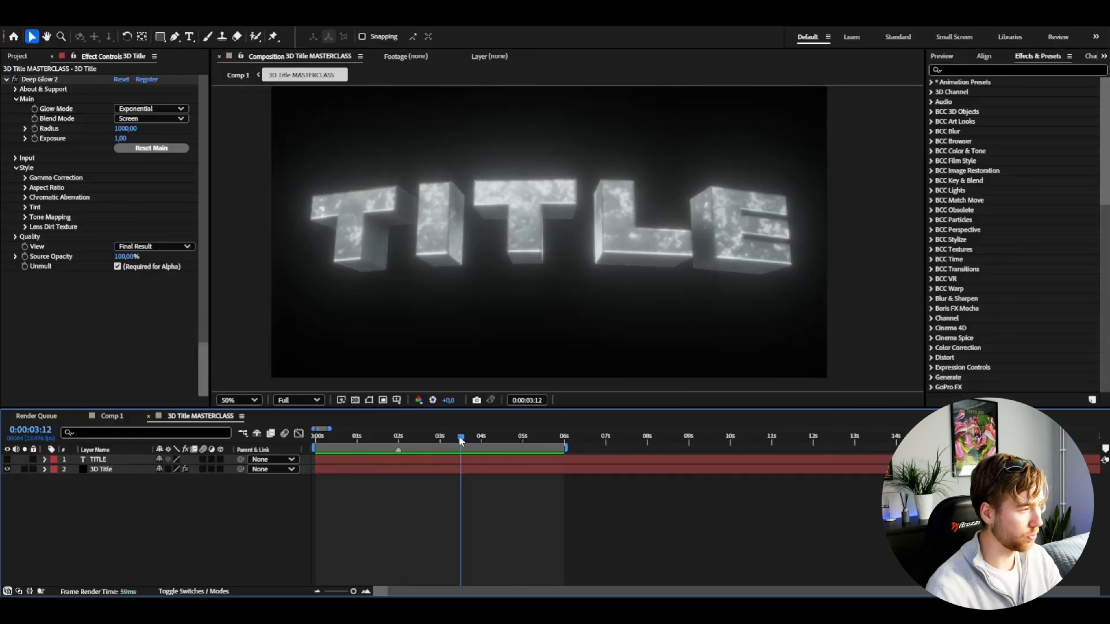
click(120, 138)
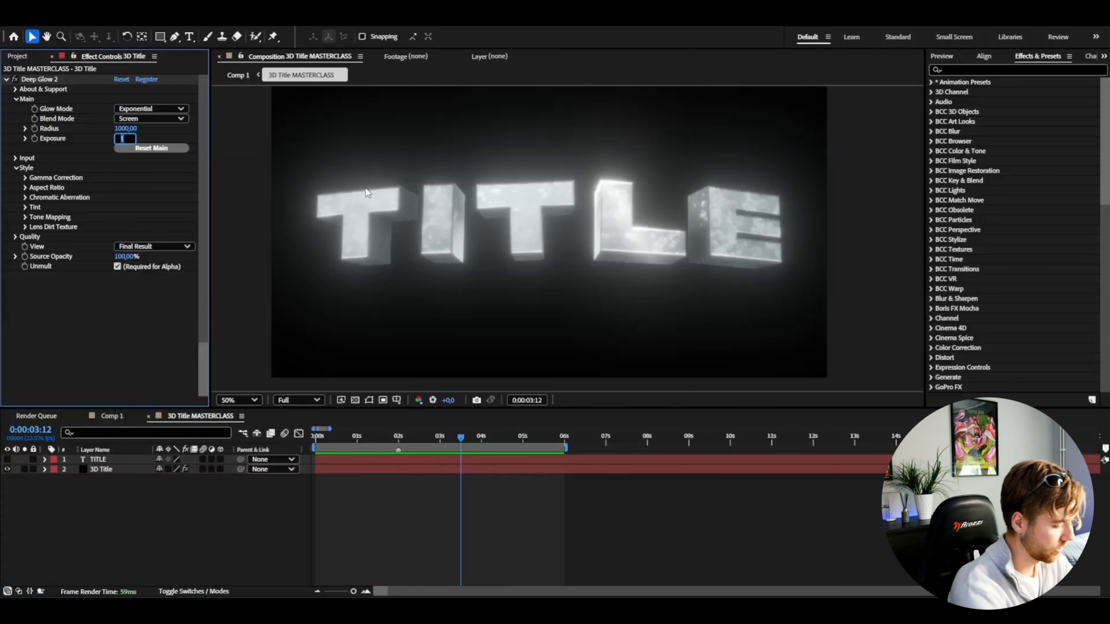
text(0,75)
key(Return)
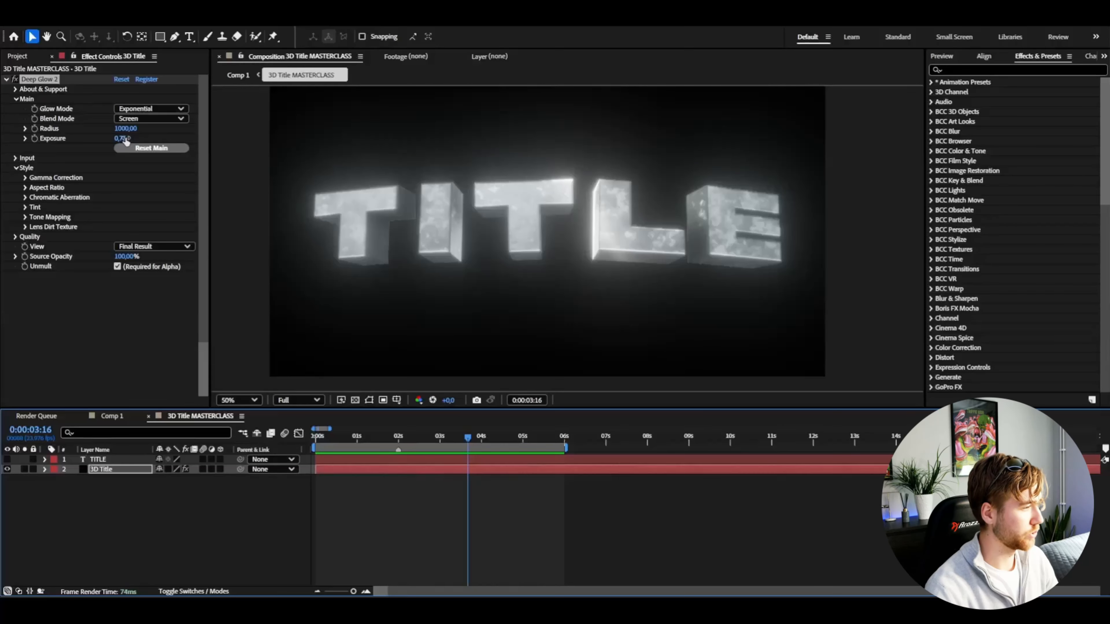
click(124, 138)
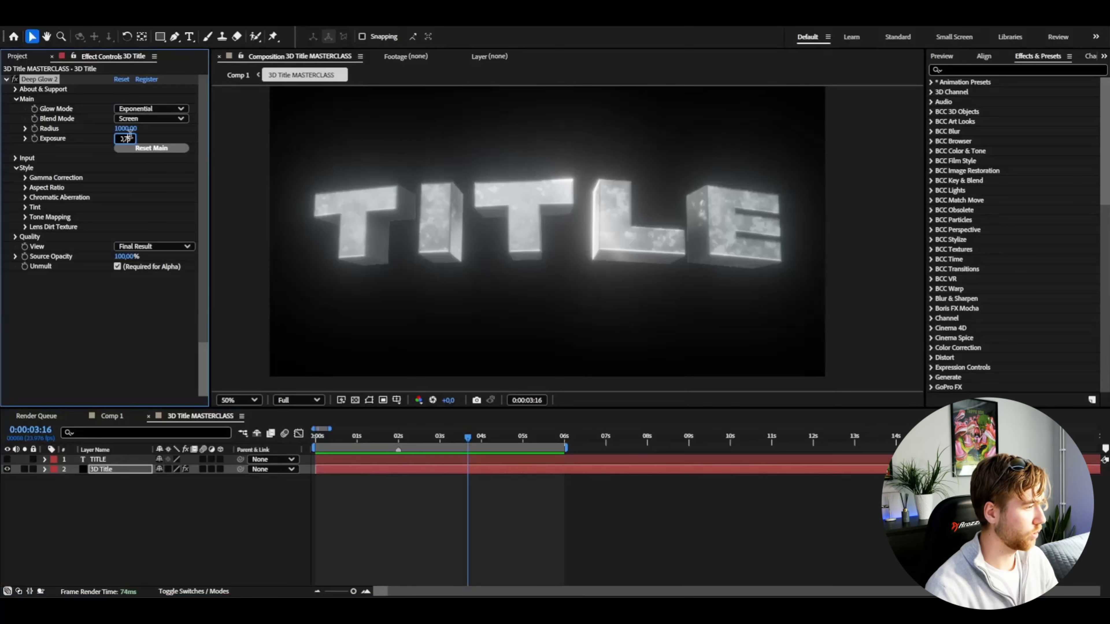
key(BackSpace)
text(6)
key(Return)
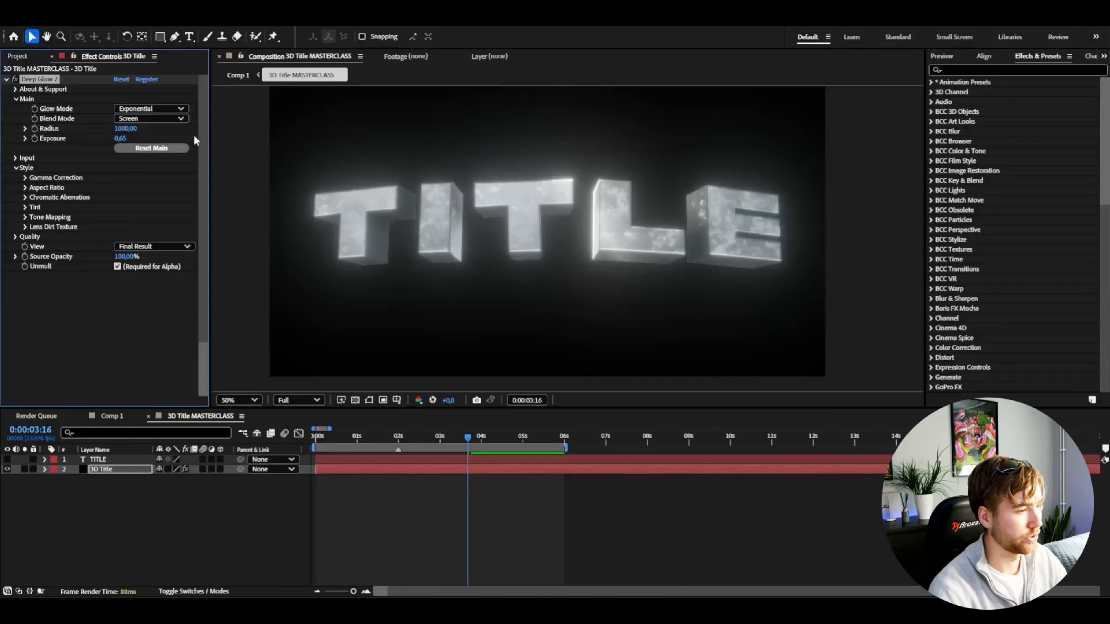
Step: Enable Deep Glow 2's pixel aberration on the Red & Blue channels with a pixel offset of 3, and check the letter edges
click(25, 197)
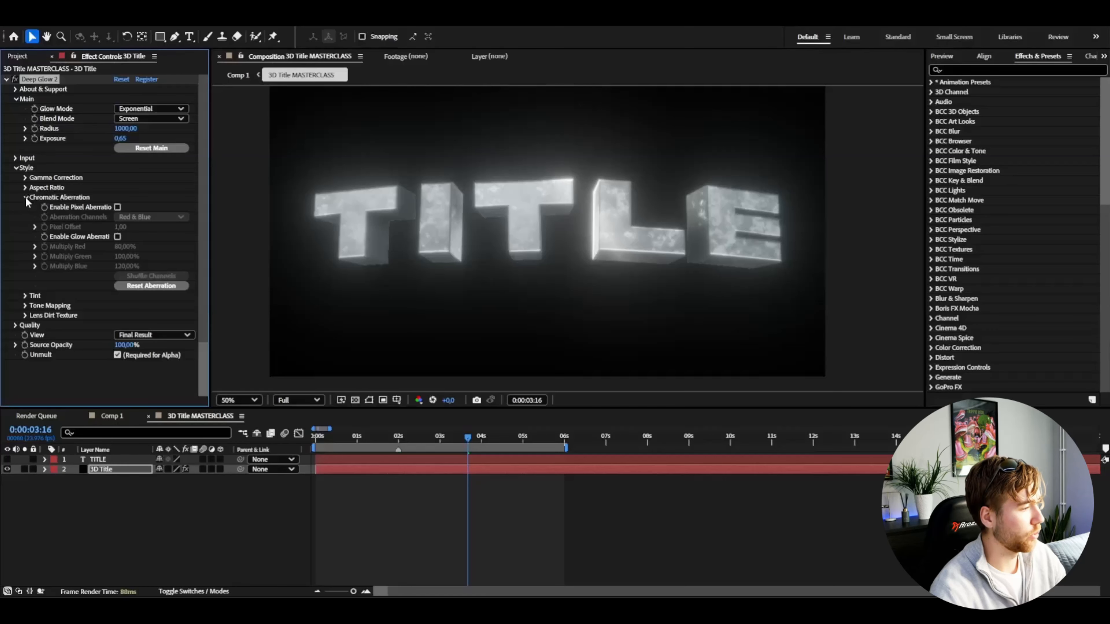
click(114, 205)
scroll(506, 288, up, 4)
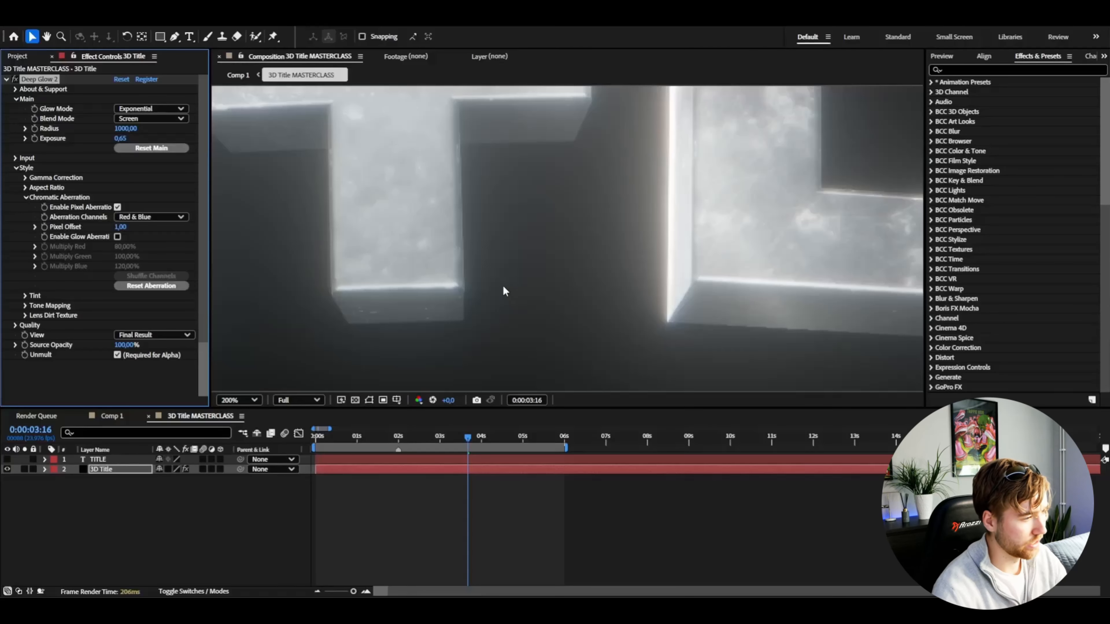
scroll(455, 297, up, 2)
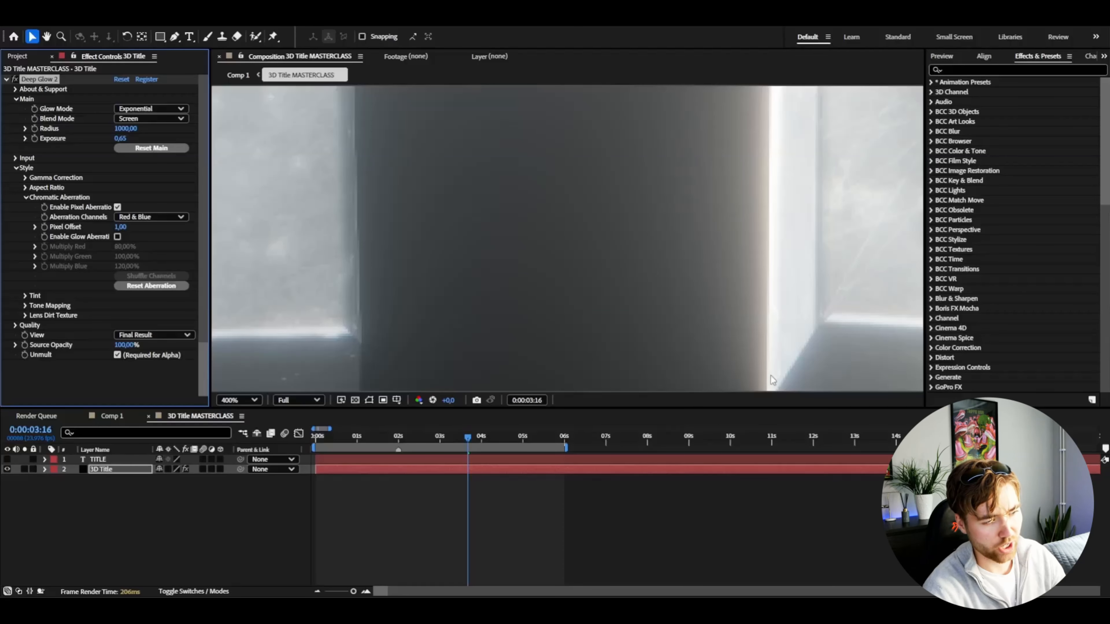
click(119, 226)
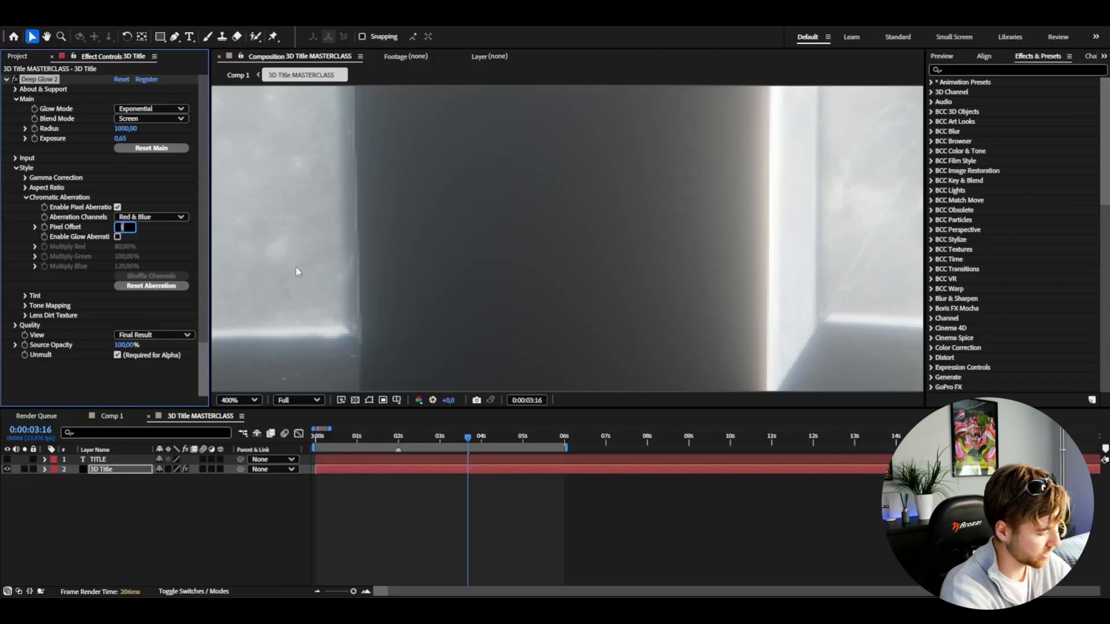
text(3)
key(Return)
scroll(534, 267, down, 3)
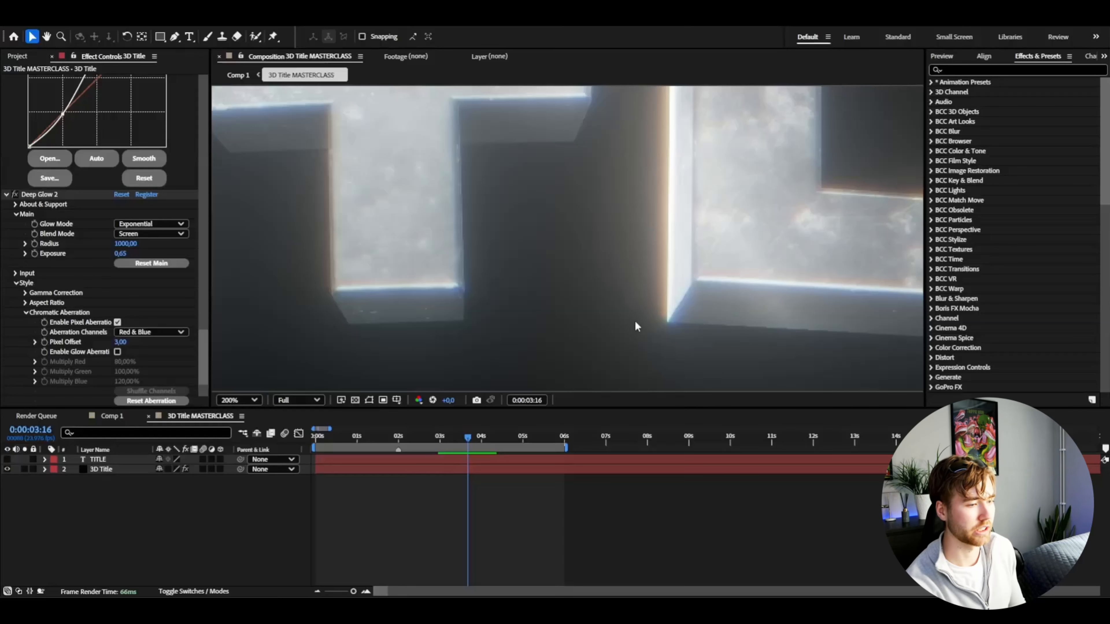
scroll(635, 322, down, 4)
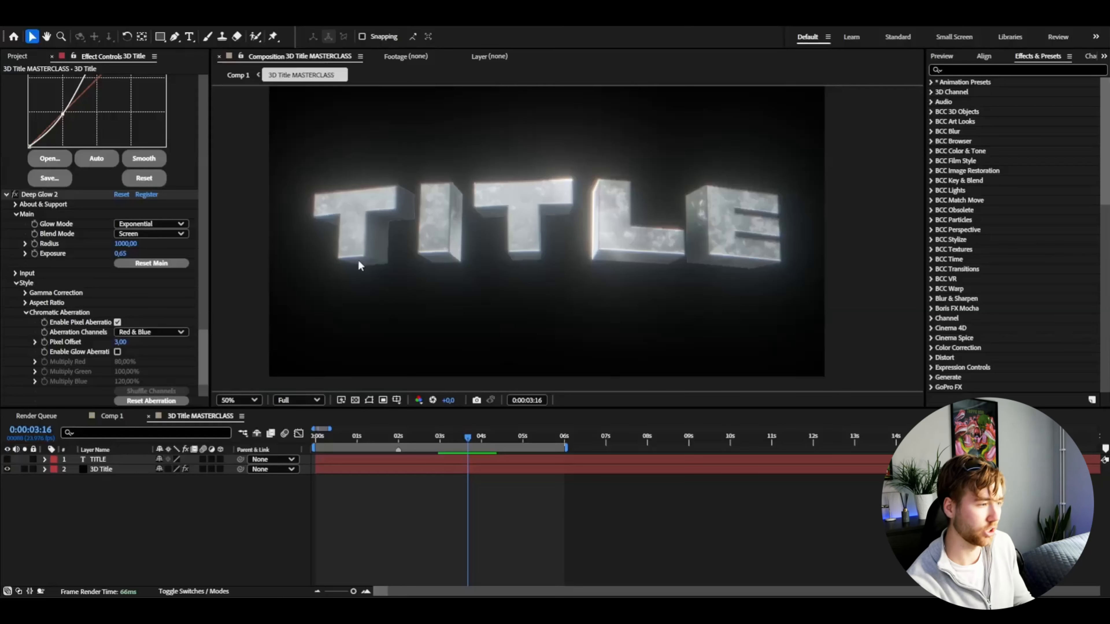
Step: Enable Deep Glow 2's glow aberration and check the tinted glow around the letters
click(117, 352)
scroll(610, 199, up, 2)
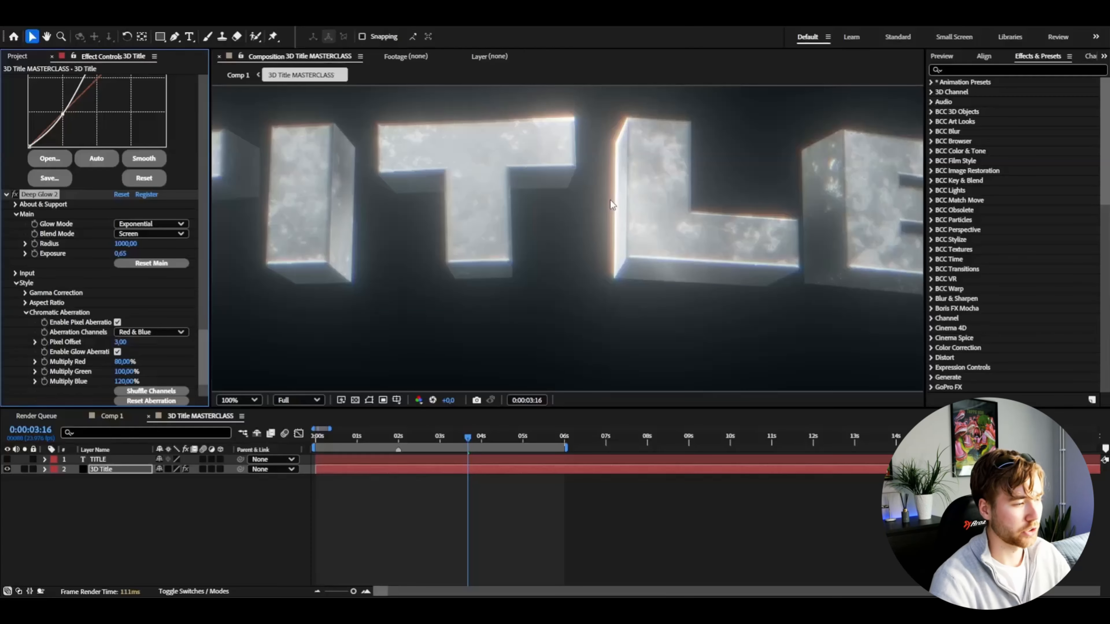
scroll(506, 239, down, 2)
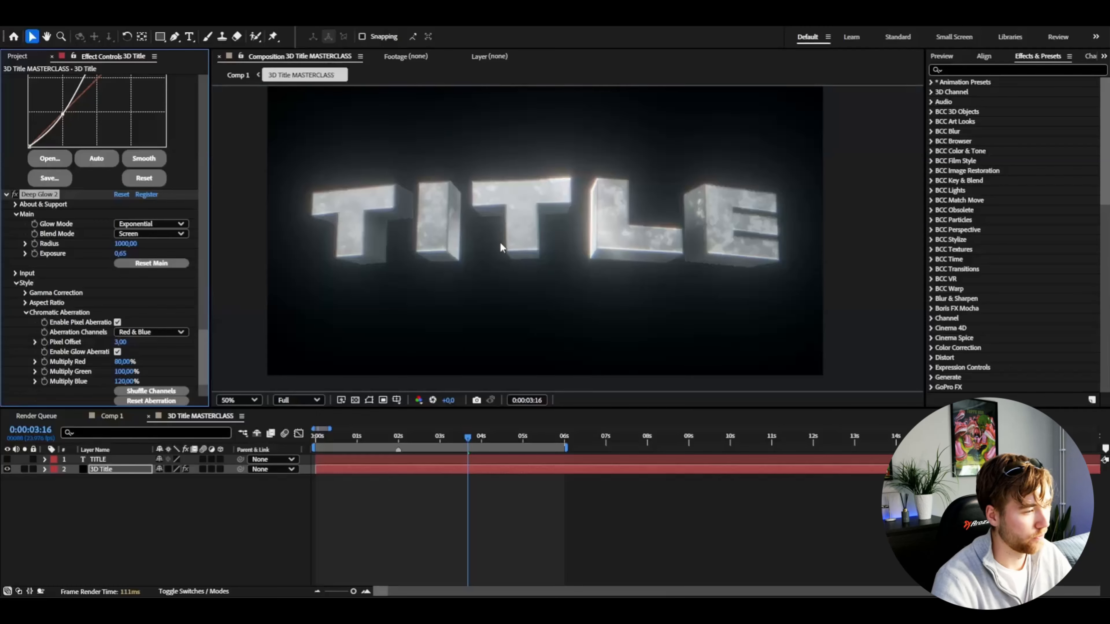
click(391, 437)
Step: Add a two-node camera named Camera 1 with the 15mm preset to the composition
right_click(111, 507)
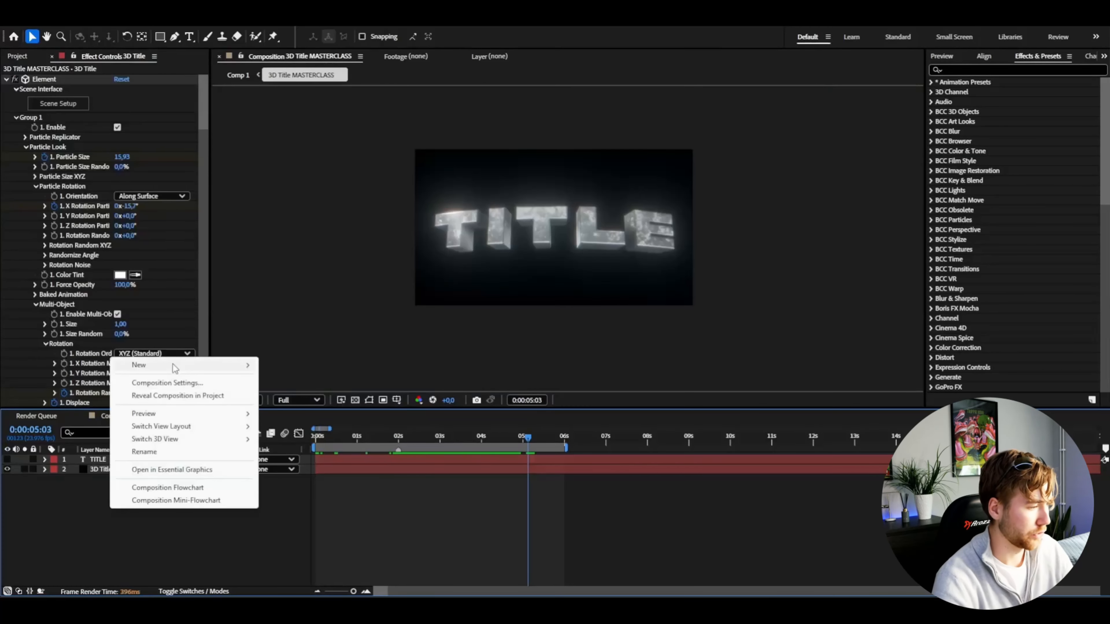
mouse_move(175, 368)
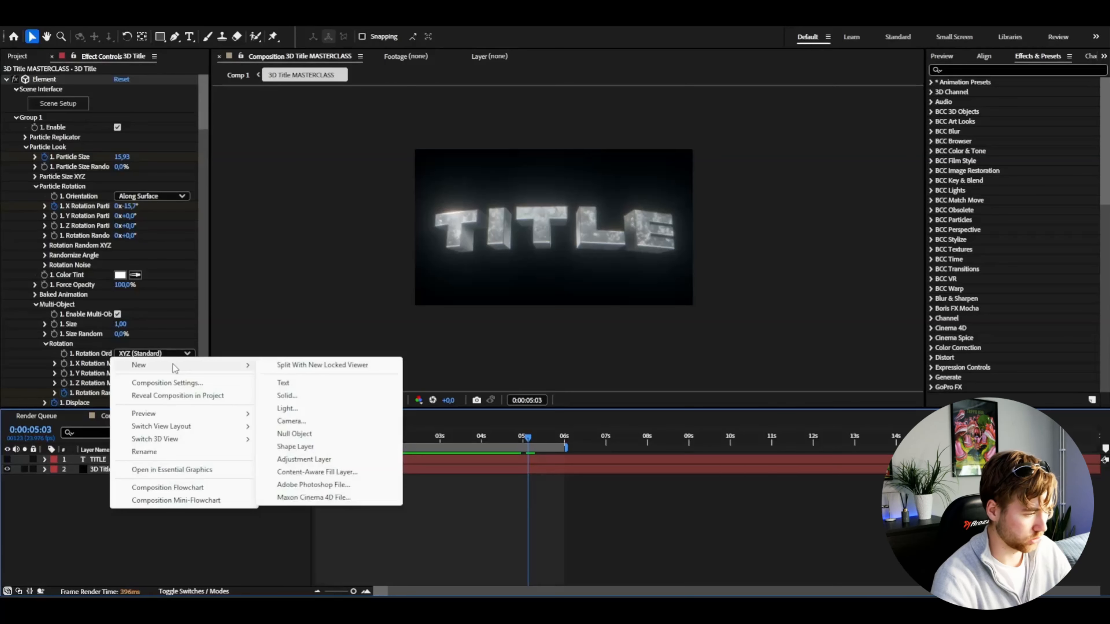
click(289, 421)
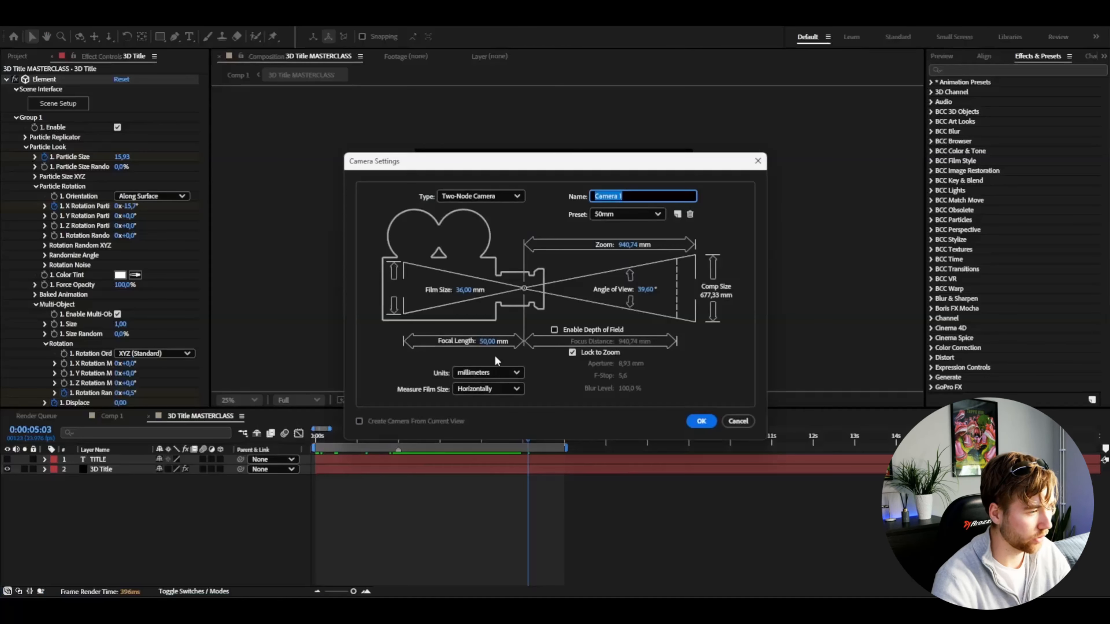
click(478, 198)
click(534, 212)
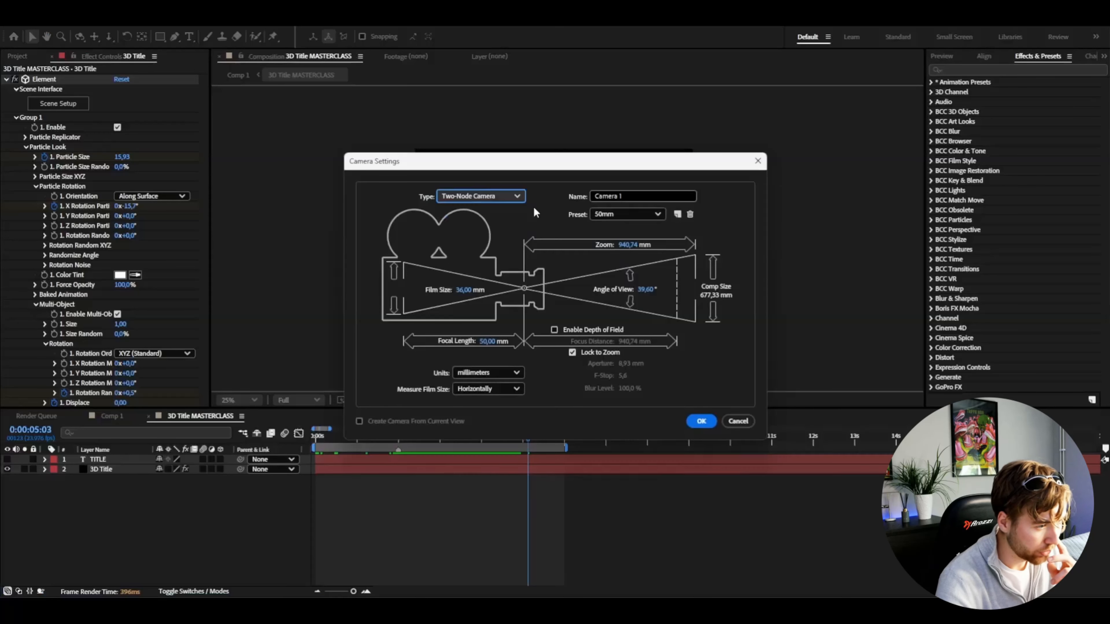
drag(646, 289, 897, 308)
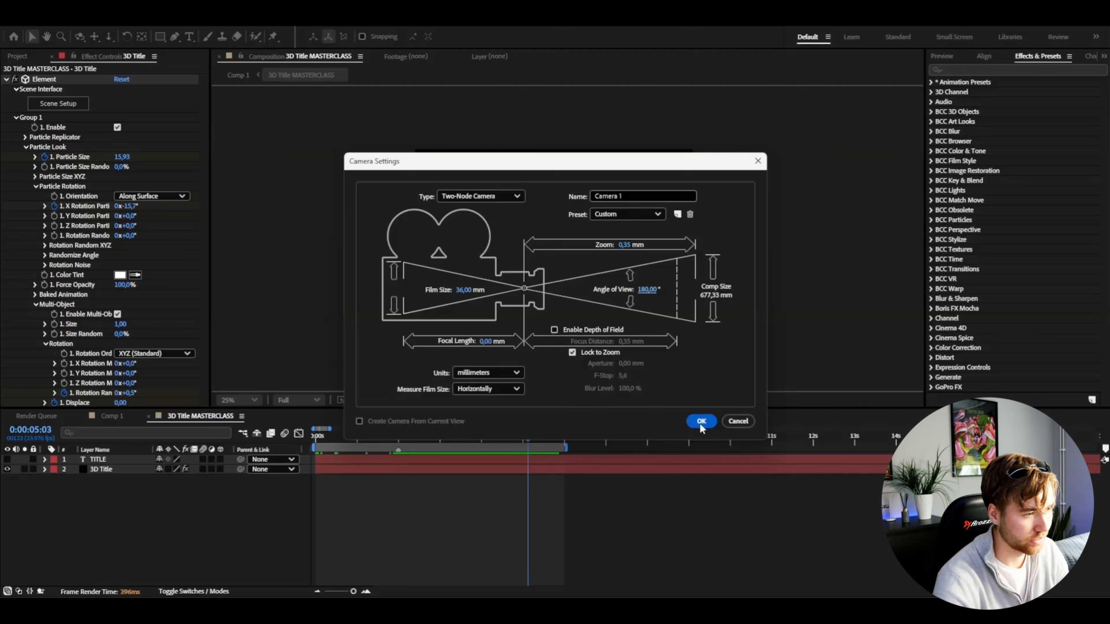
click(603, 215)
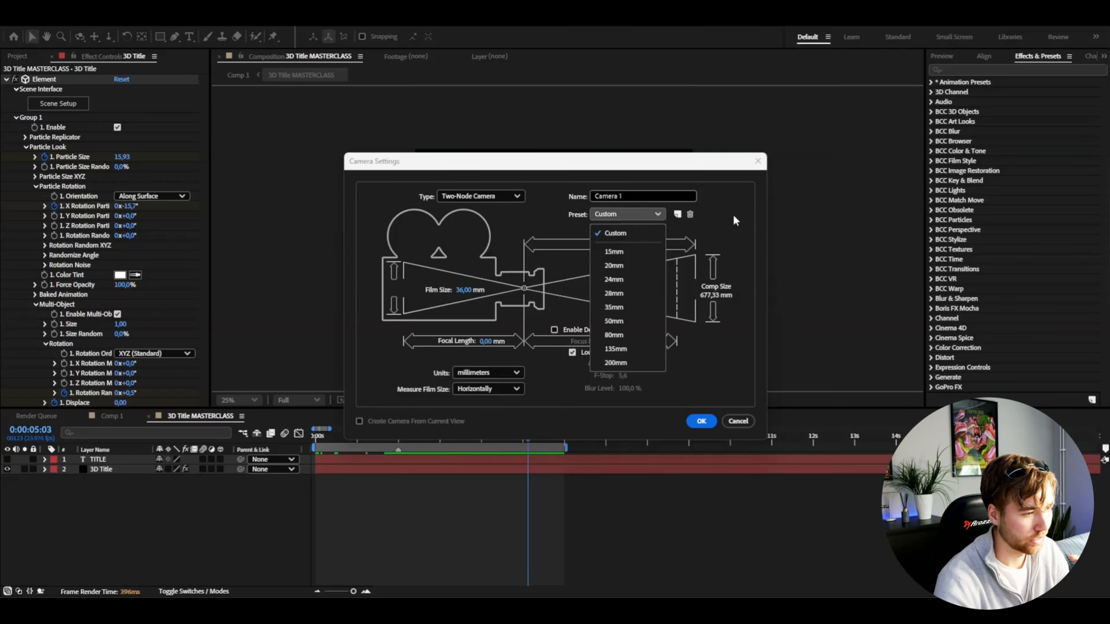
click(612, 251)
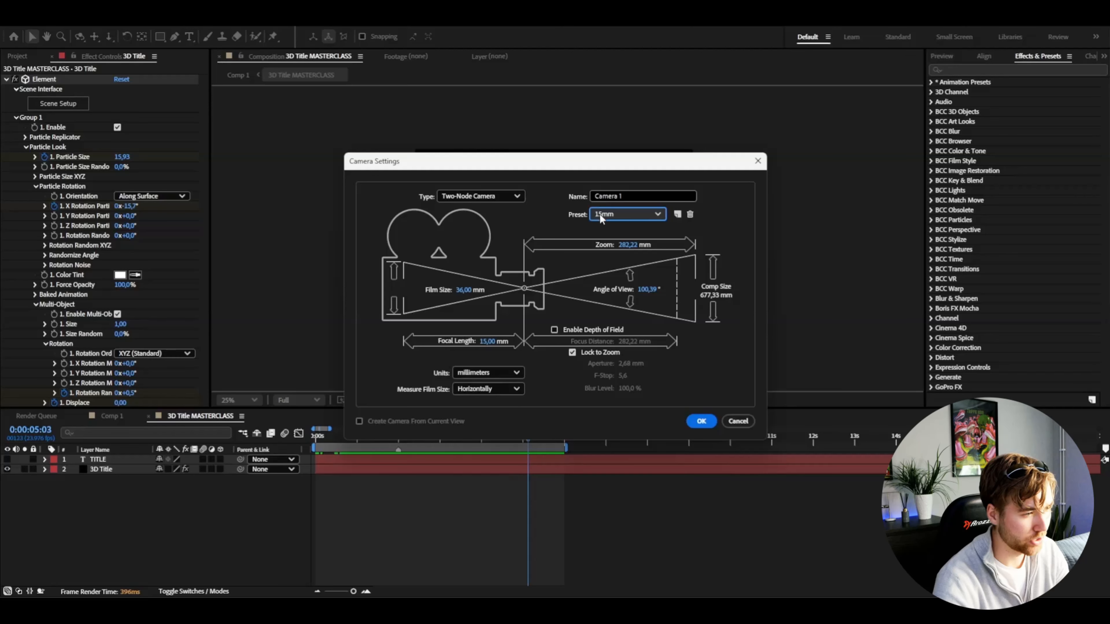
click(701, 421)
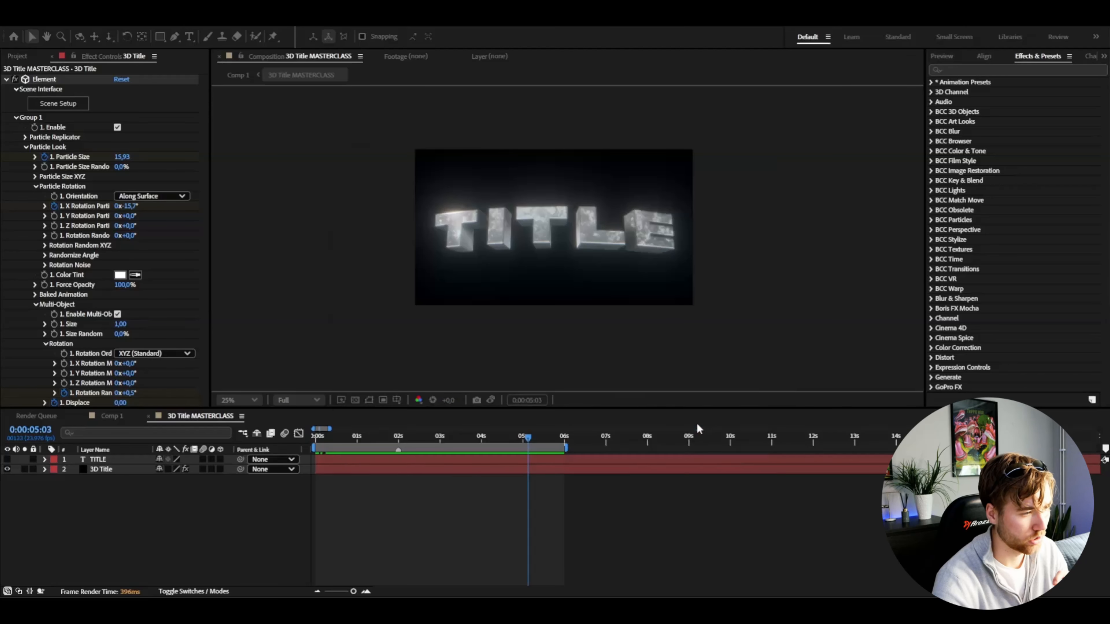
Step: Increase Camera 1's Zoom option slightly so the title fills more of the frame
key(period)
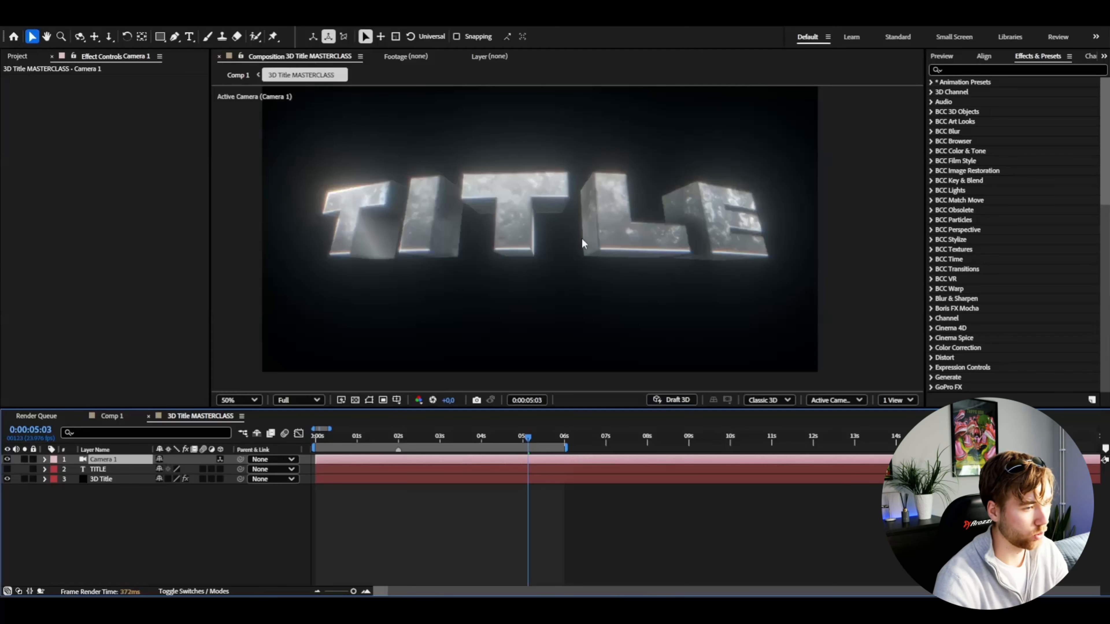
click(43, 460)
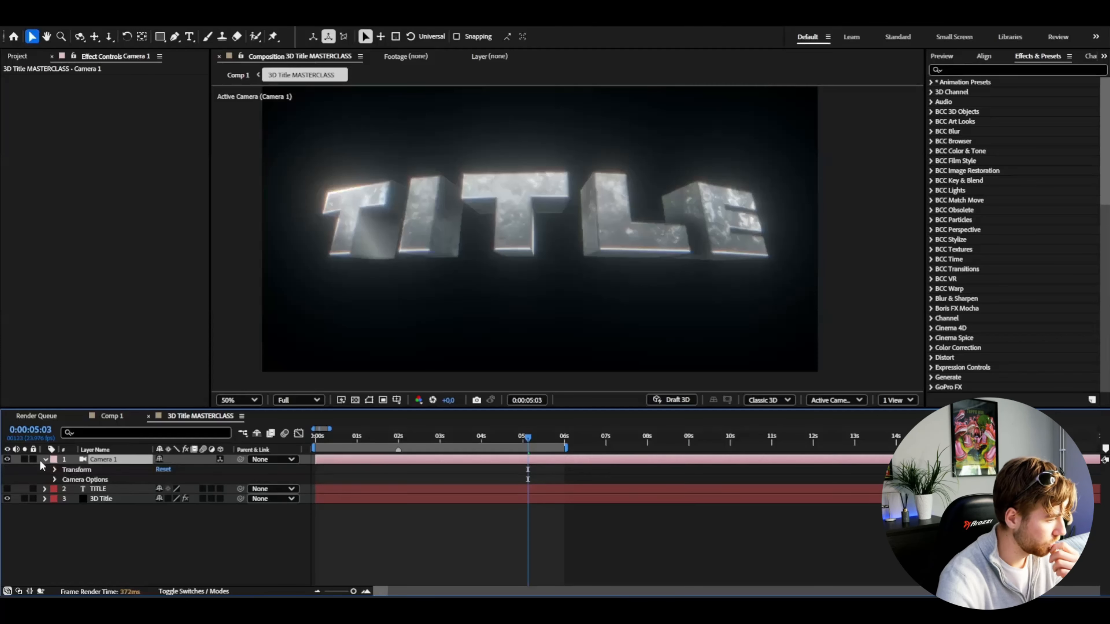
click(55, 480)
drag(162, 489, 178, 489)
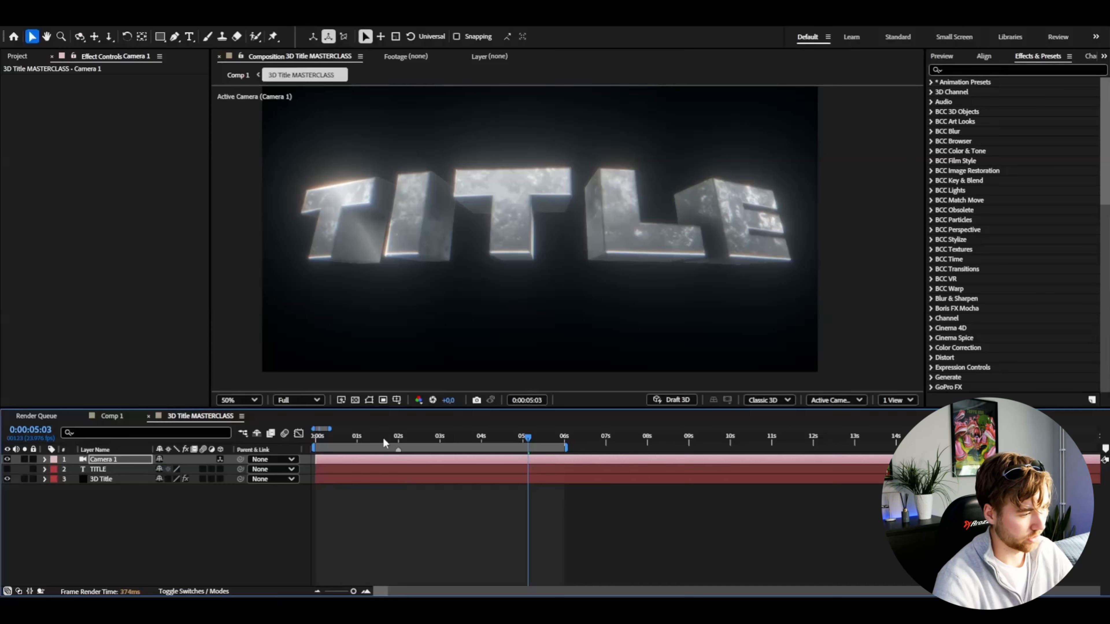
Step: Preview the title animation from the first frame through the wide-angle camera
drag(383, 441, 161, 445)
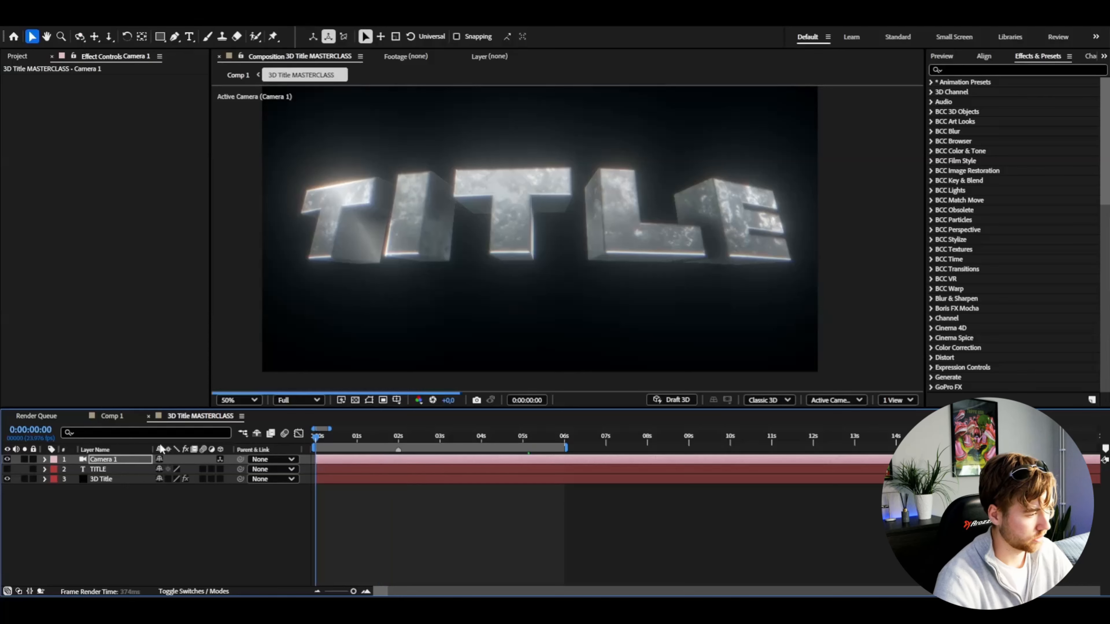
key(space)
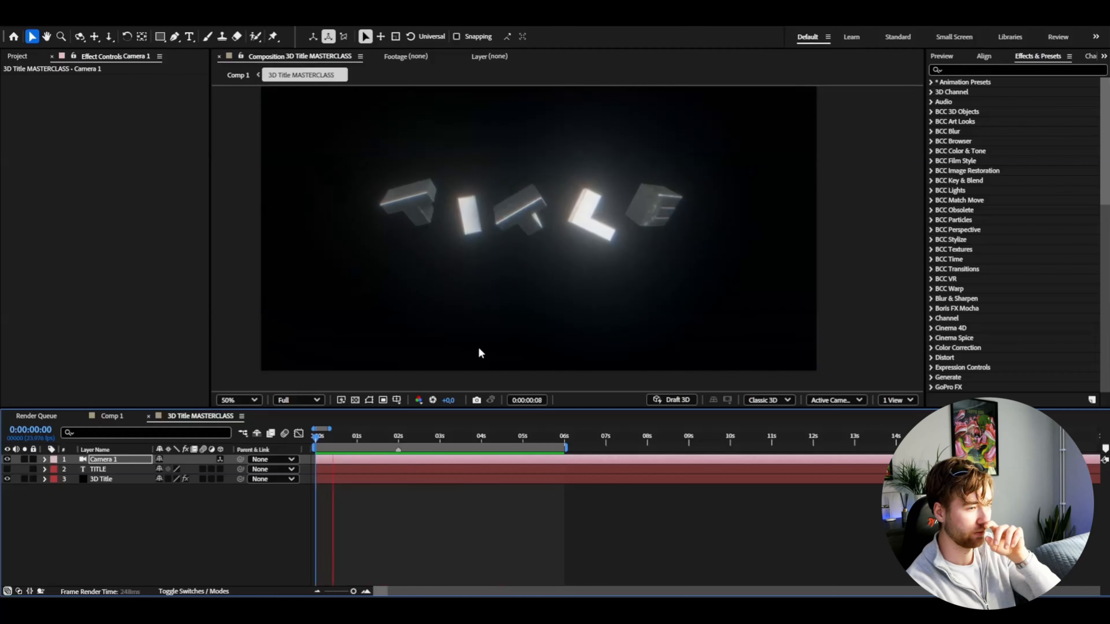
key(comma)
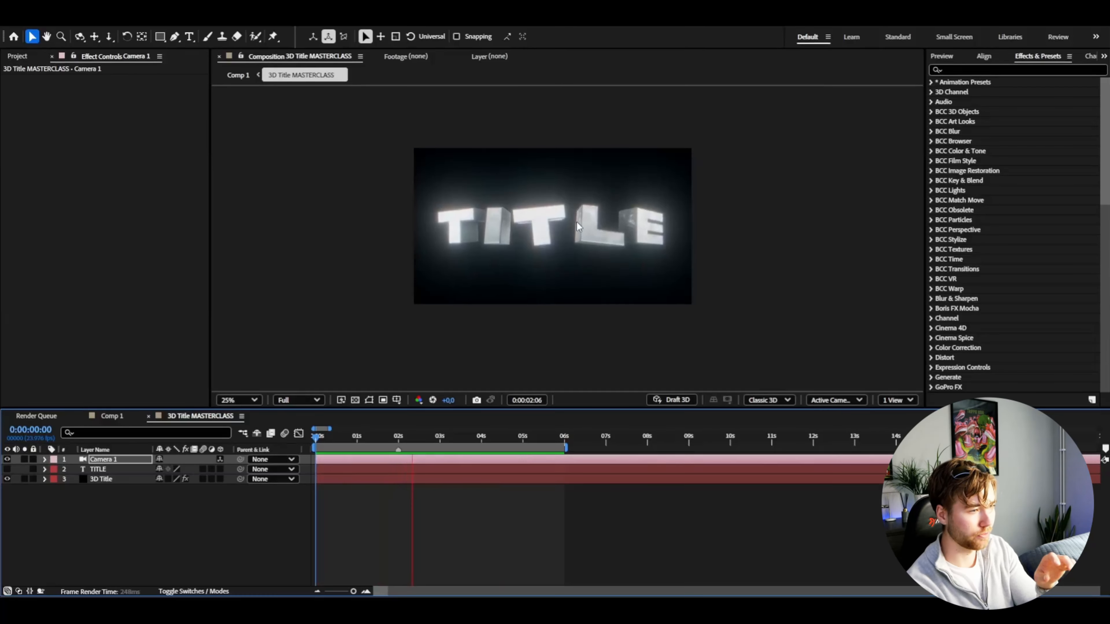
scroll(577, 221, up, 2)
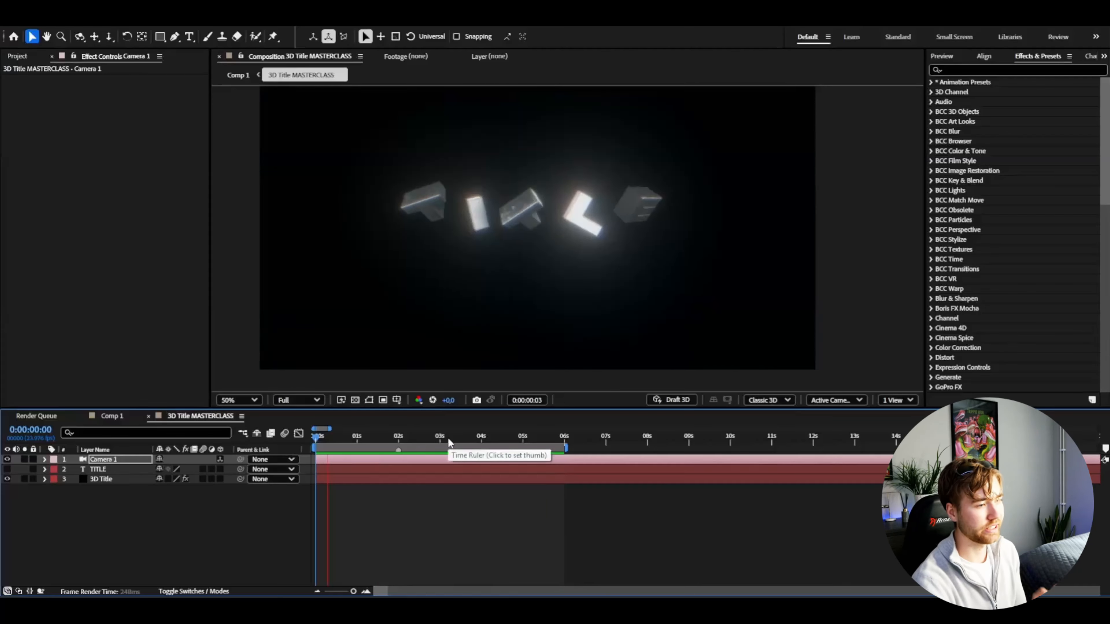
Step: Pre-compose the Escape.mp4 footage layer beneath the 3D title
click(448, 439)
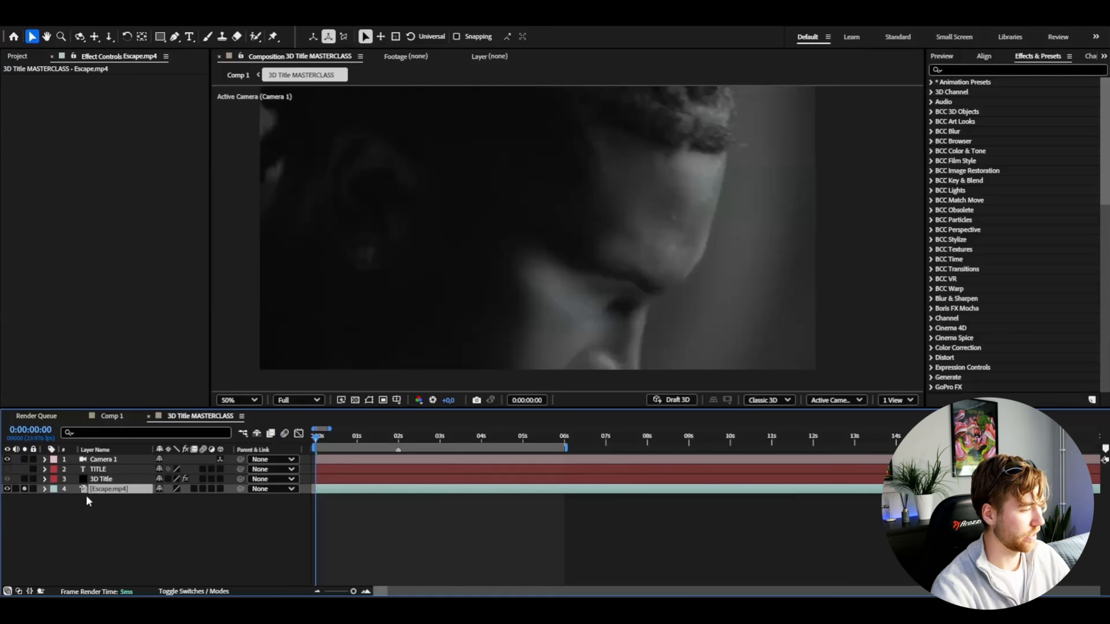
right_click(109, 496)
click(140, 414)
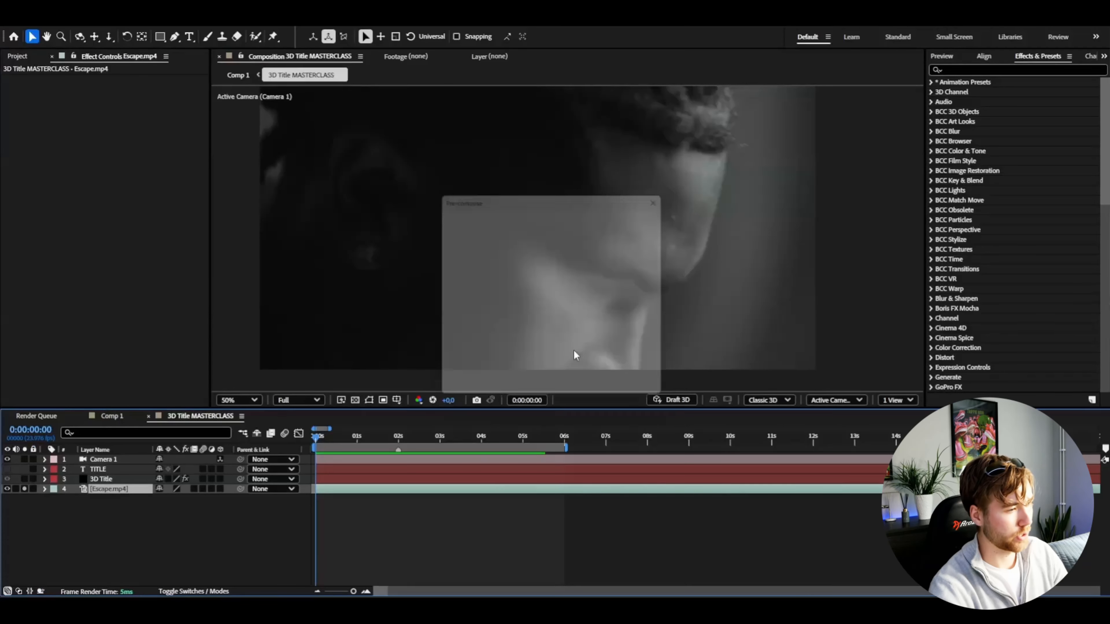
key(Return)
Step: Apply Twixtor Pro to the pre-composed Escape clip and set its Speed % to 20
key(ctrl+space)
text(tw)
click(163, 518)
click(123, 276)
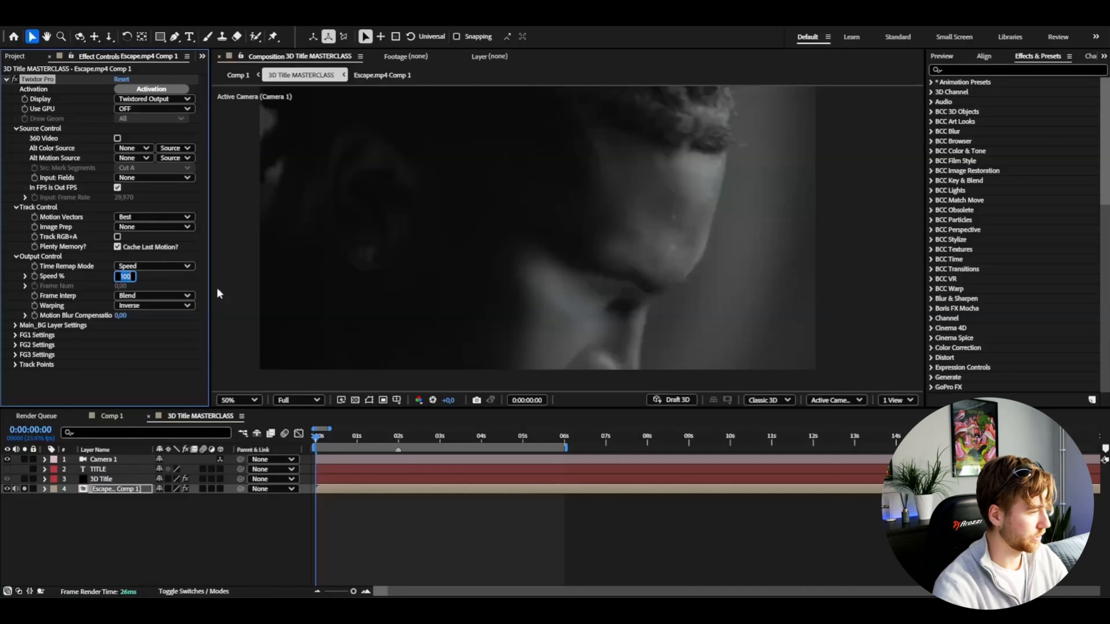
text(20)
key(Return)
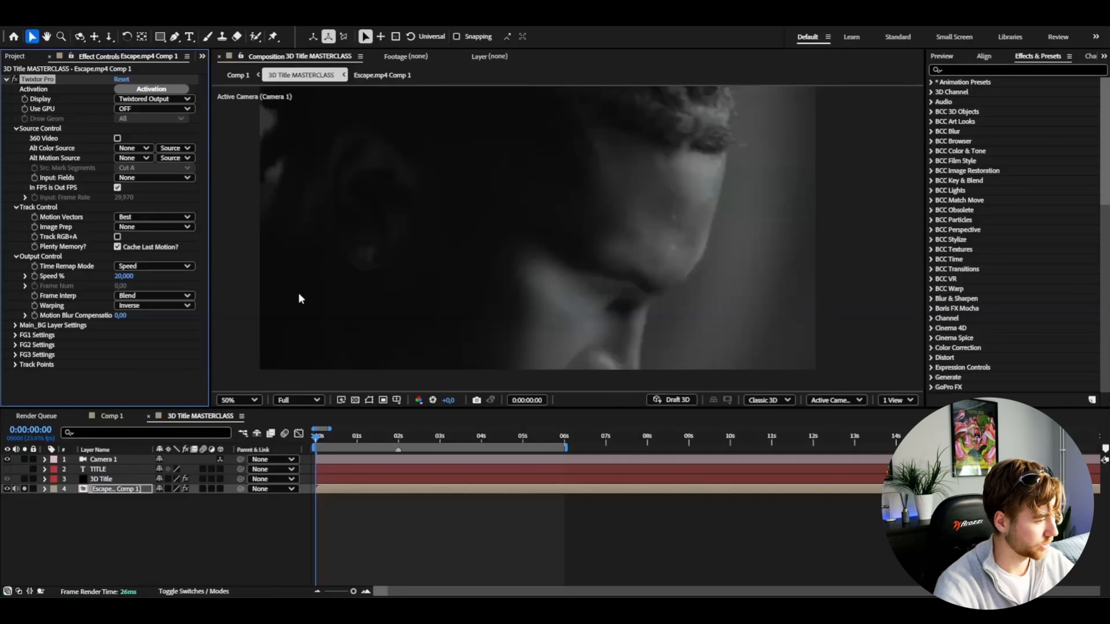
Step: Check the slowed footage up to about 5 seconds and set Twixtor Pro's Speed % to 10
drag(388, 436, 522, 436)
click(126, 277)
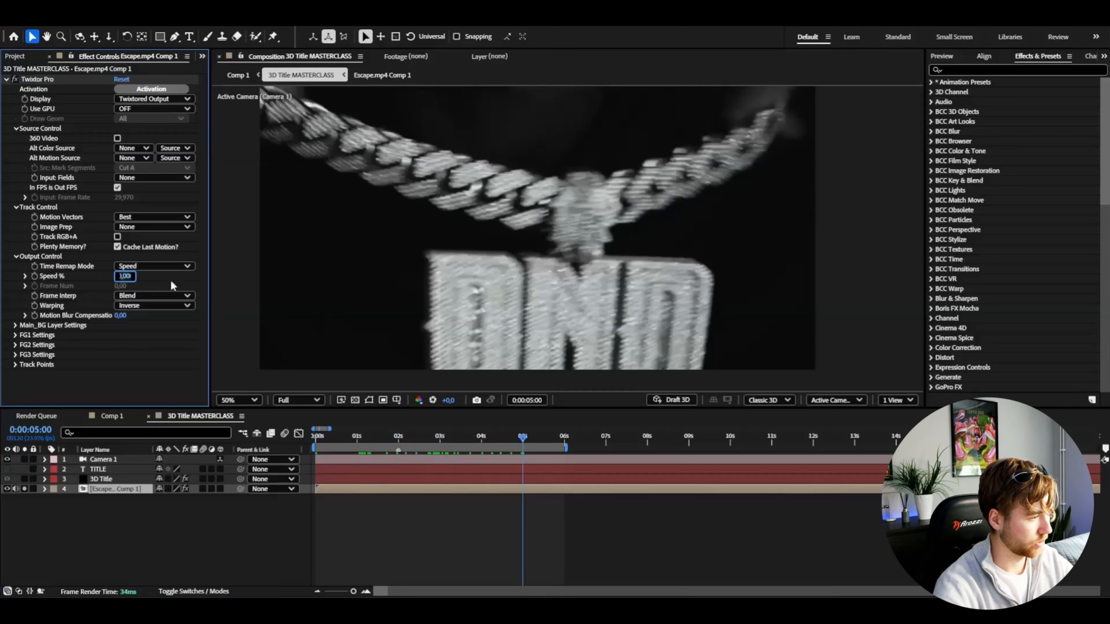
text(10)
key(Return)
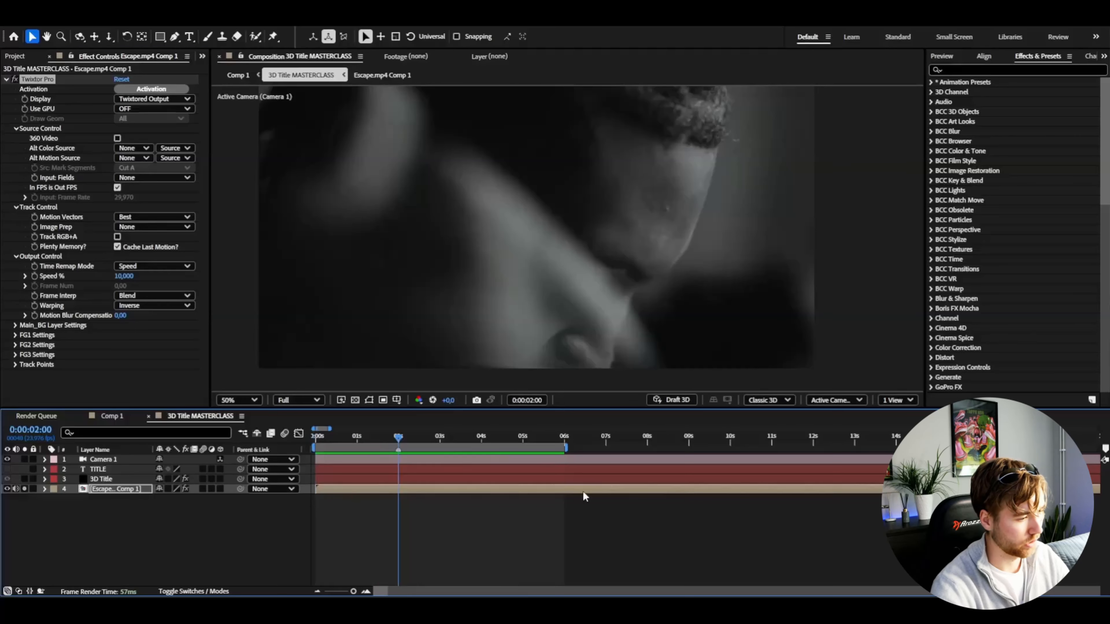
Step: Shift the Escape clip earlier in time so the car headlights shot plays behind the title, and preview it
drag(582, 491, 134, 504)
drag(489, 489, 229, 484)
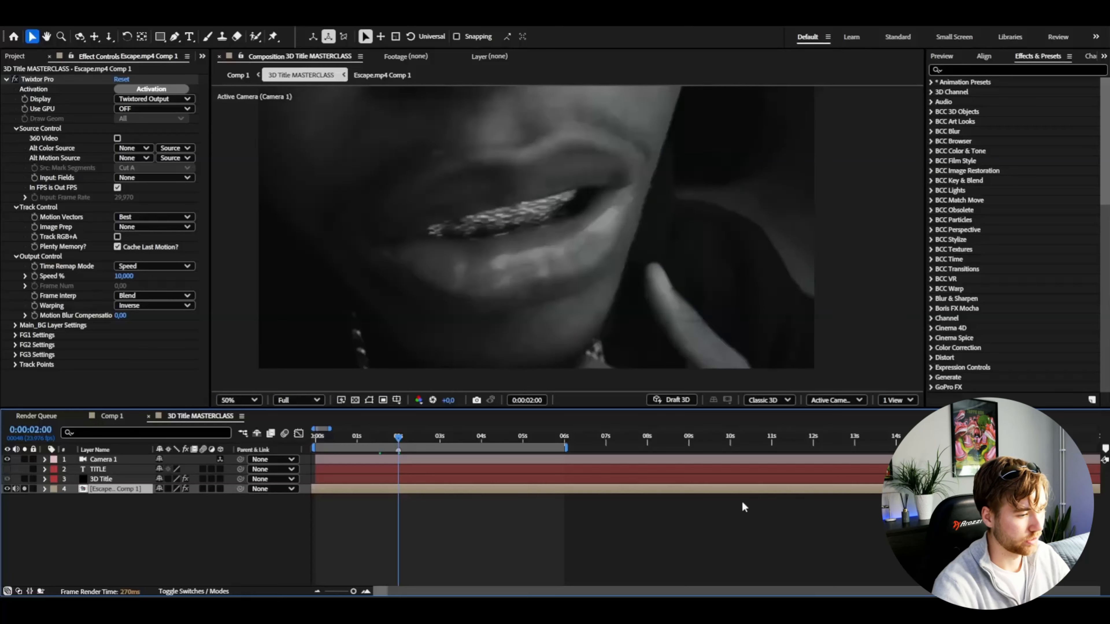
key(space)
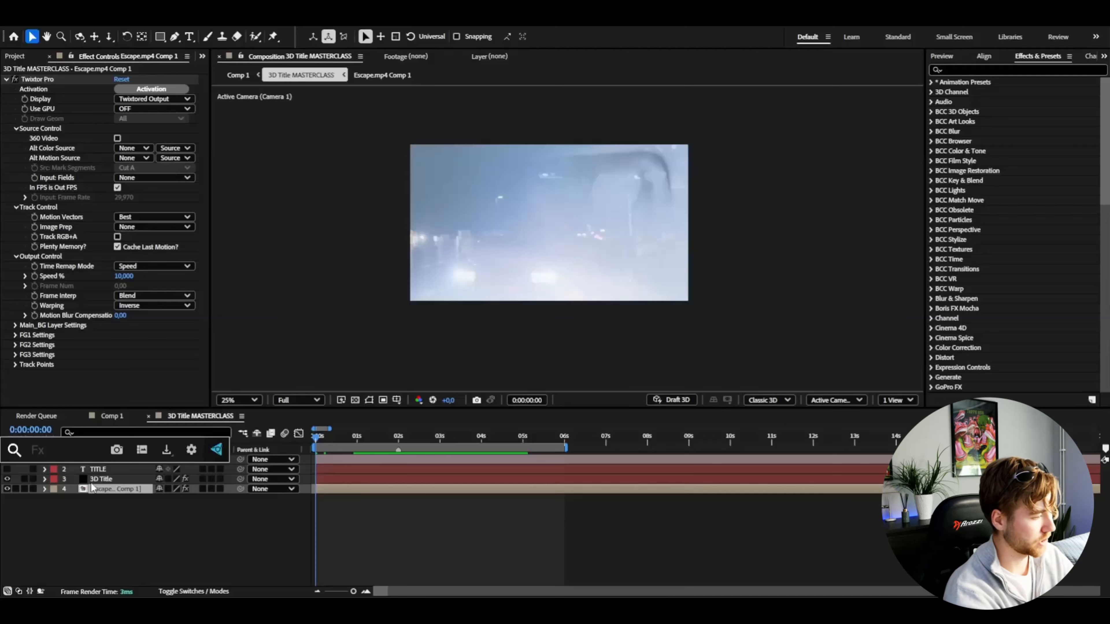
Step: Apply Camera Lens Blur to the Escape clip with a Blur Radius of 1
text(cma)
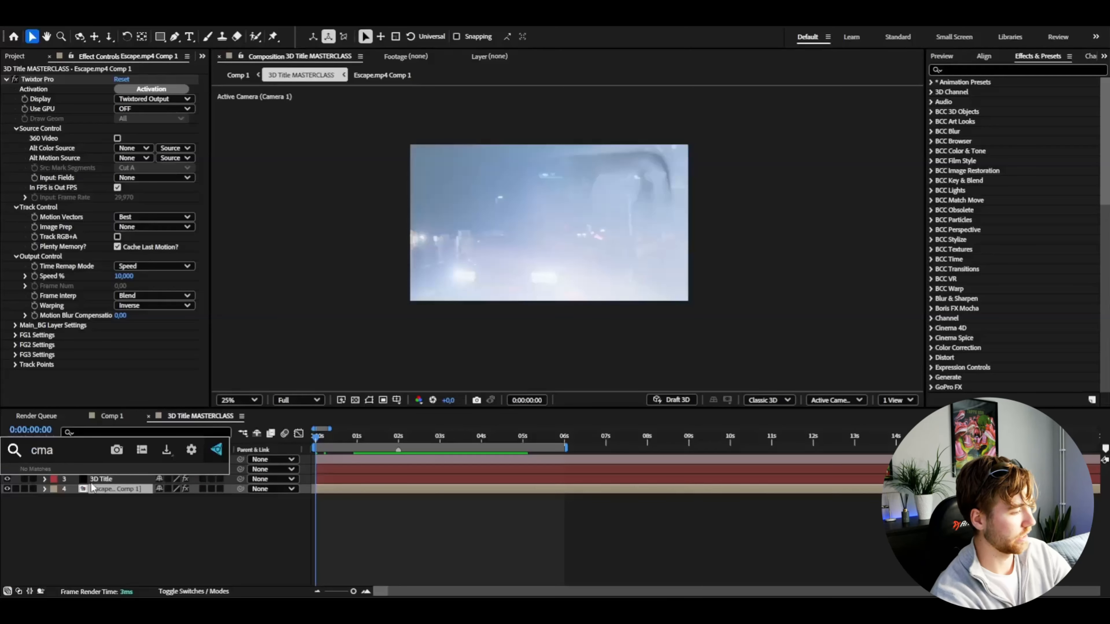
key(BackSpace)
key(BackSpace)
text(am)
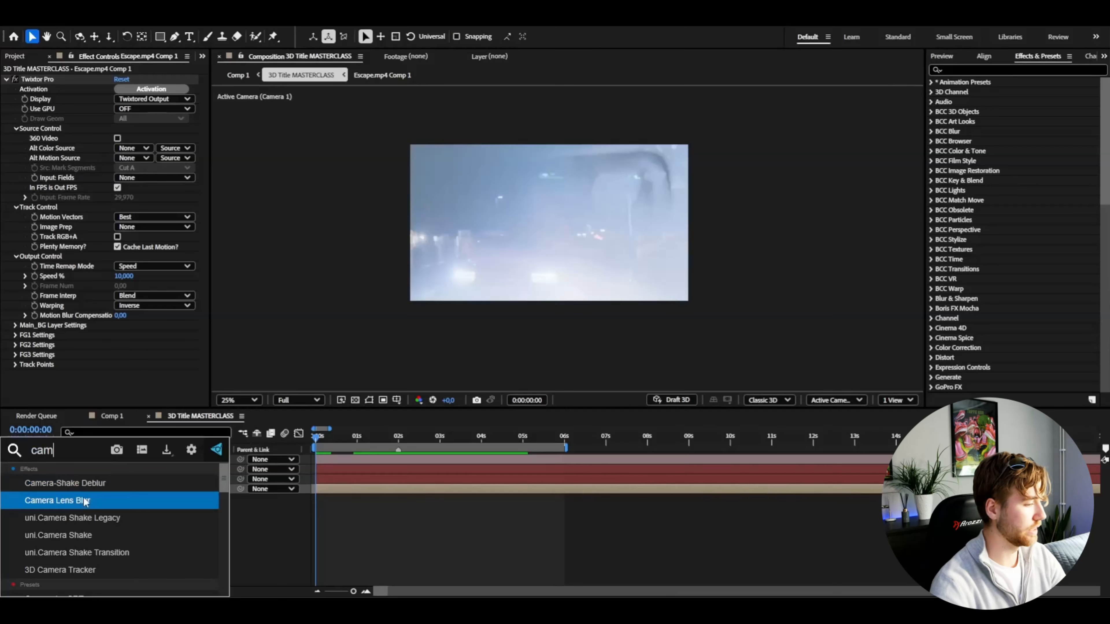
text(1)
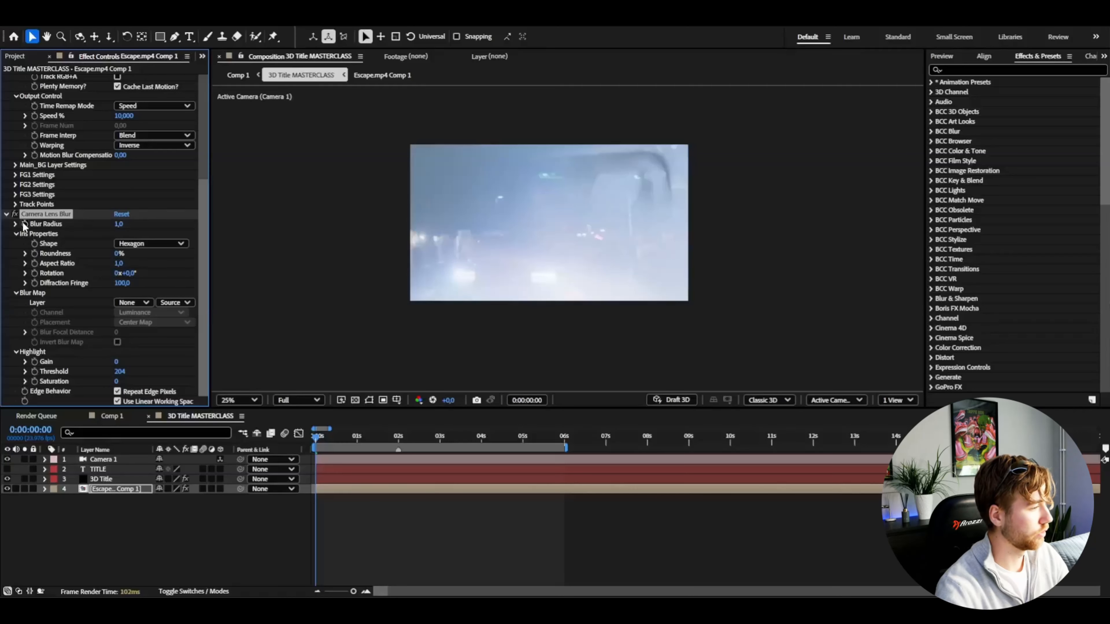
Step: Animate the Escape clip's Blur Radius up to 7 at 0:00:06:00 and save the project
click(562, 436)
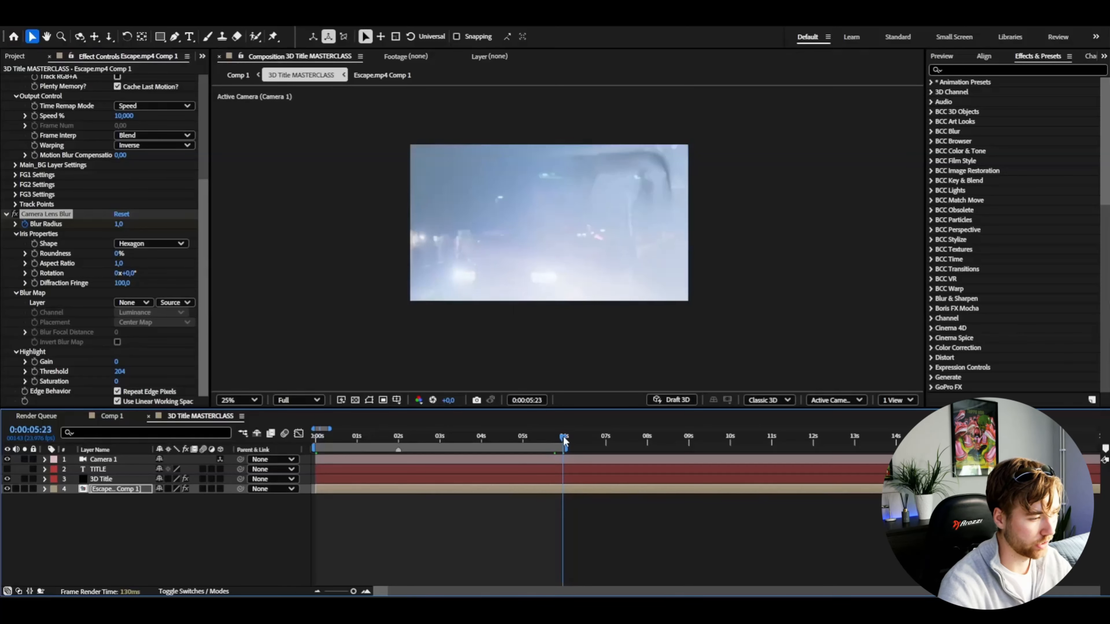
drag(121, 224, 128, 224)
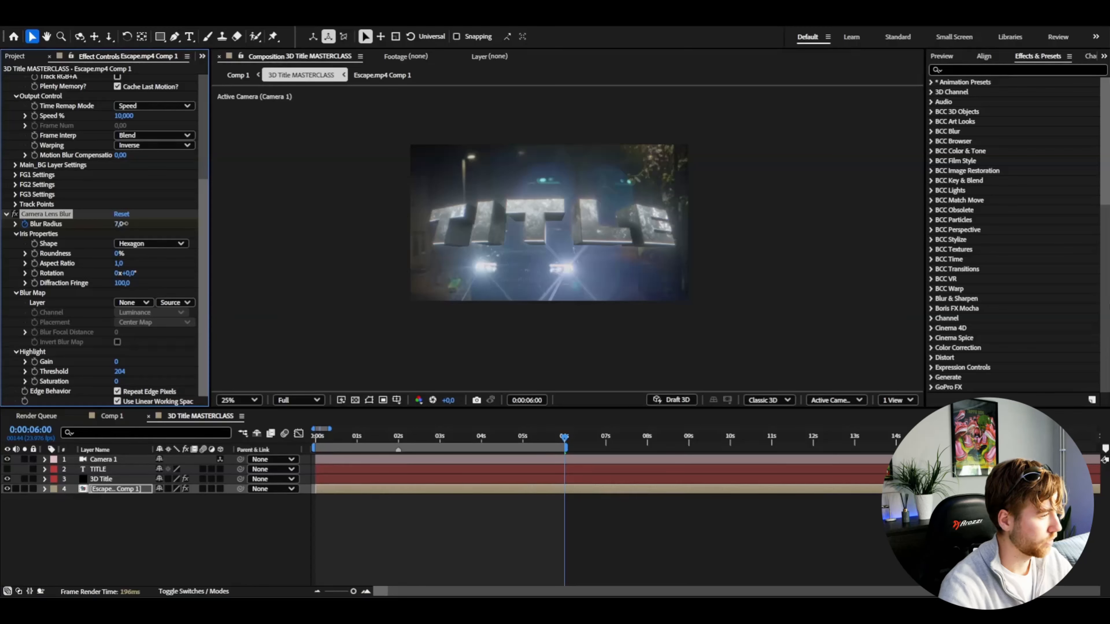
click(688, 362)
key(ctrl+s)
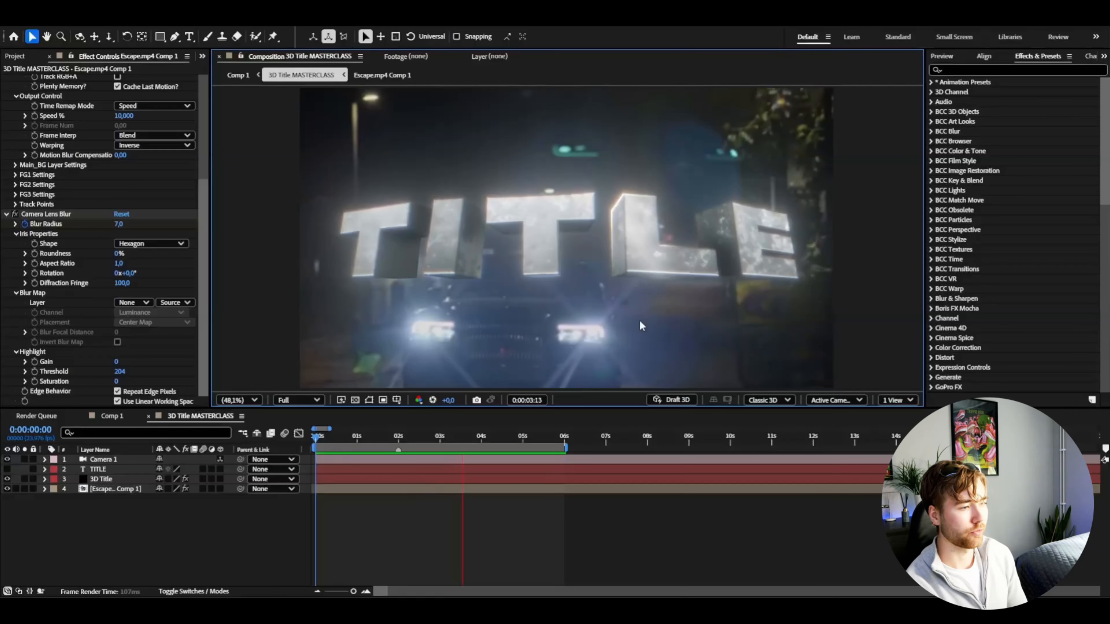
Step: Apply the S_Rays effect to the 3D Title layer with the current time at 0:00:03:22
scroll(636, 322, down, 2)
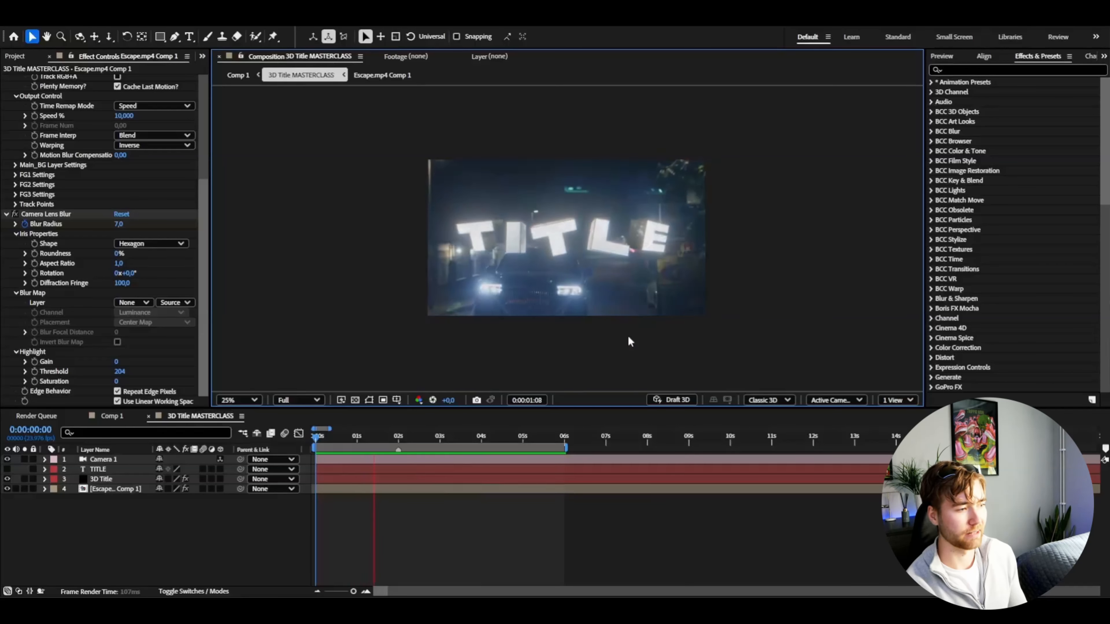
drag(459, 439, 479, 437)
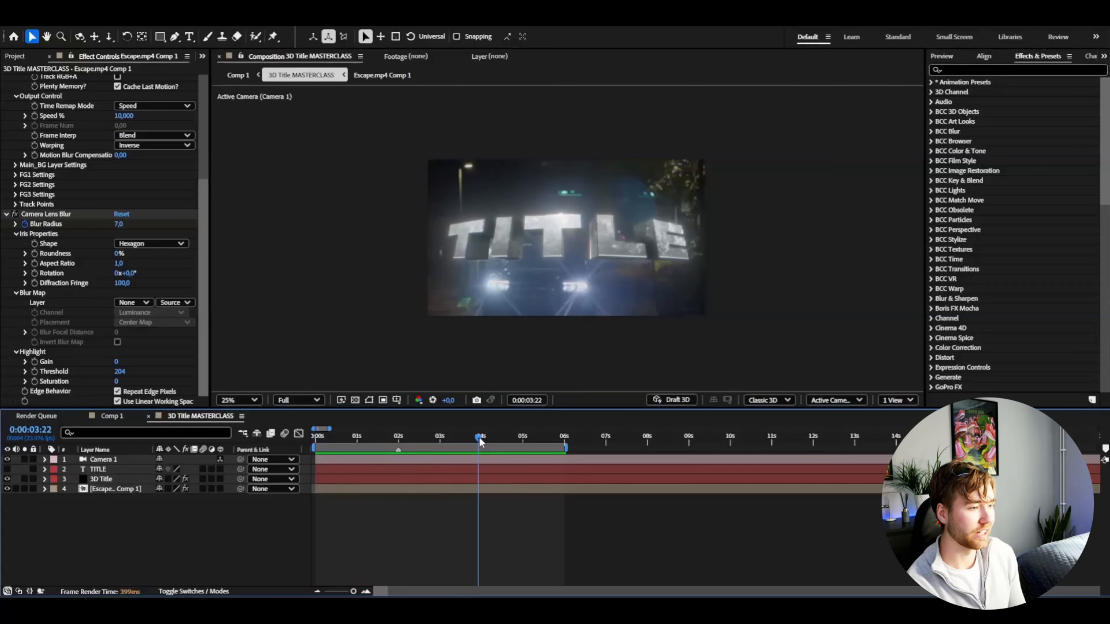
click(102, 479)
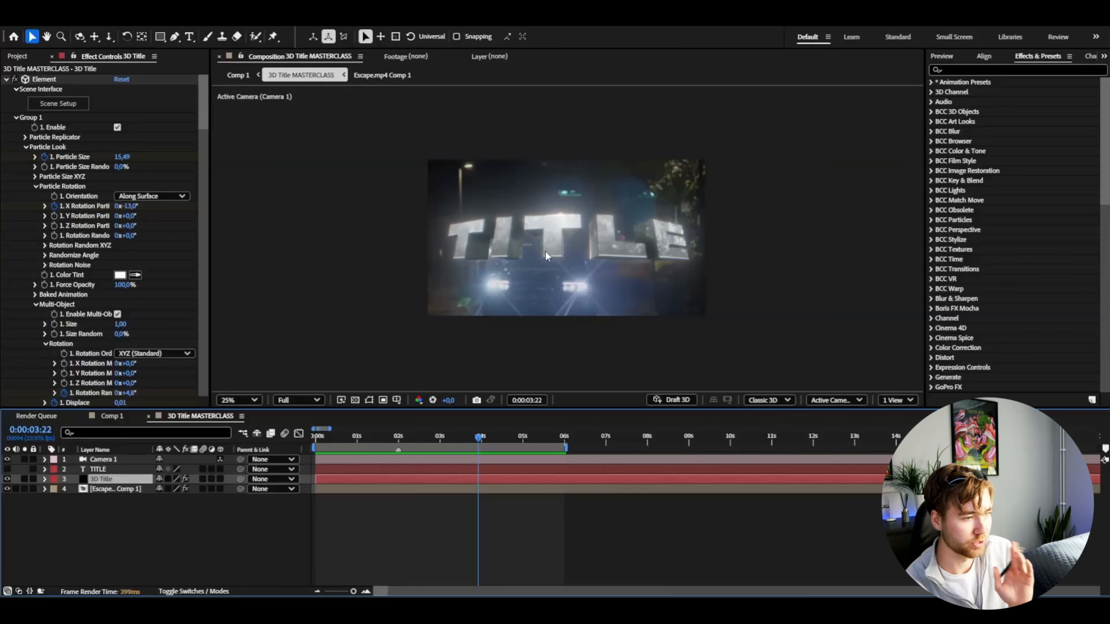
scroll(70, 205, down, 15)
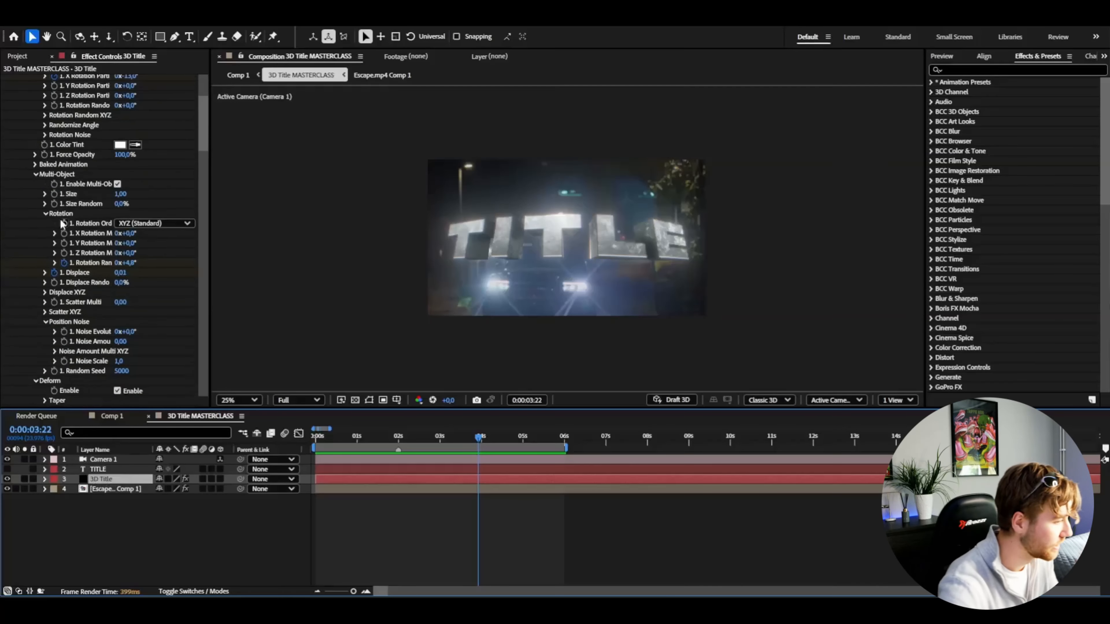
scroll(68, 338, down, 15)
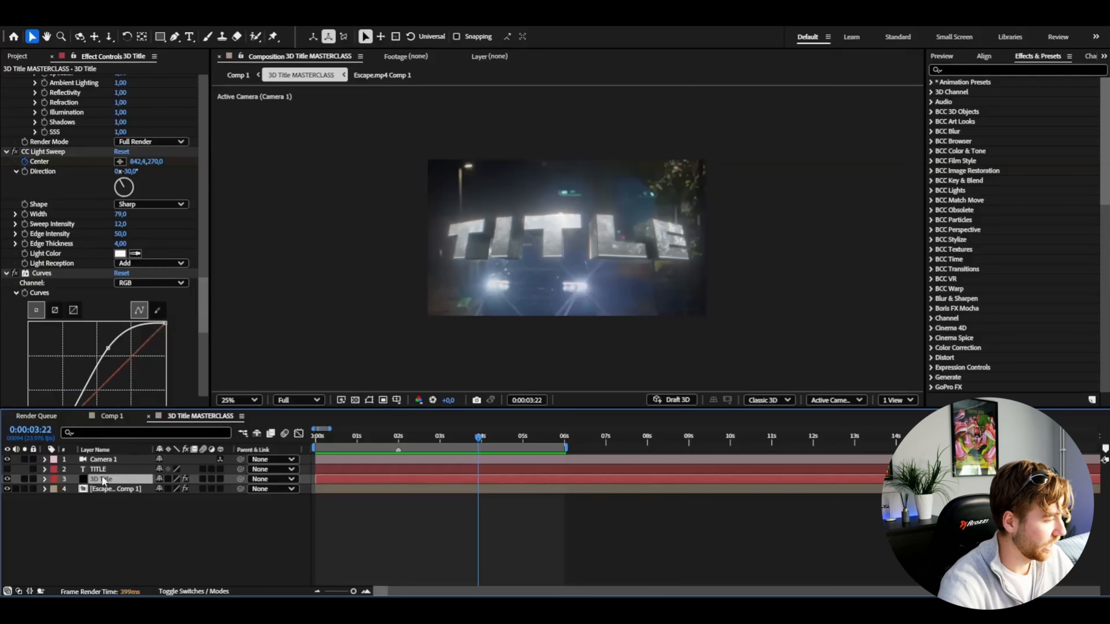
key(ctrl+space)
text(ray)
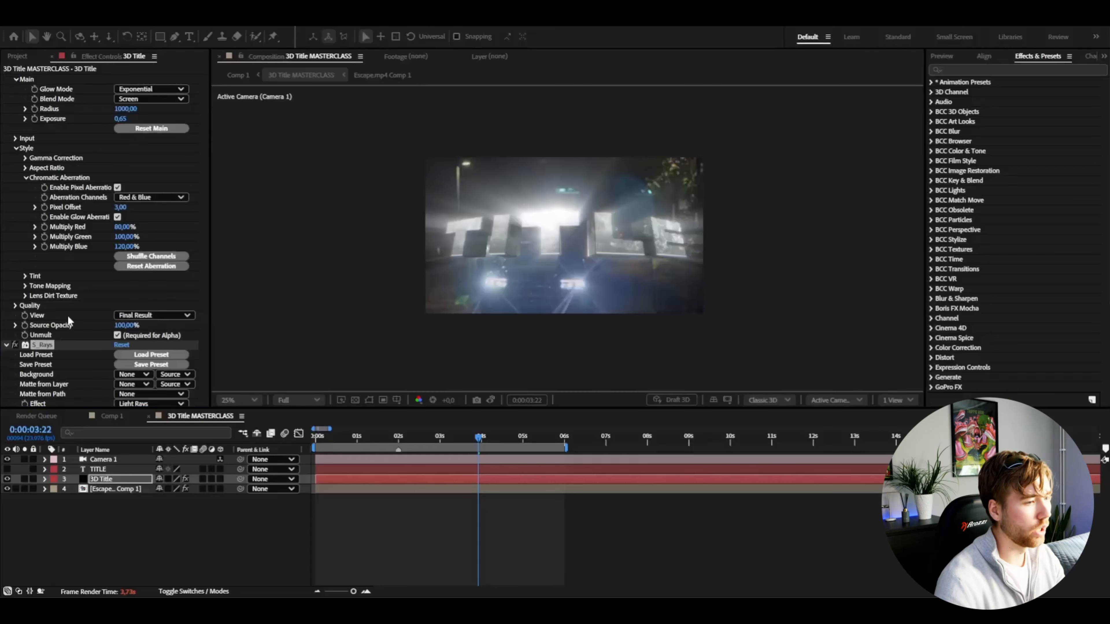
Step: Set S_Rays' Rays Color to light blue to match the footage and its Rays Brightness to 2
click(67, 315)
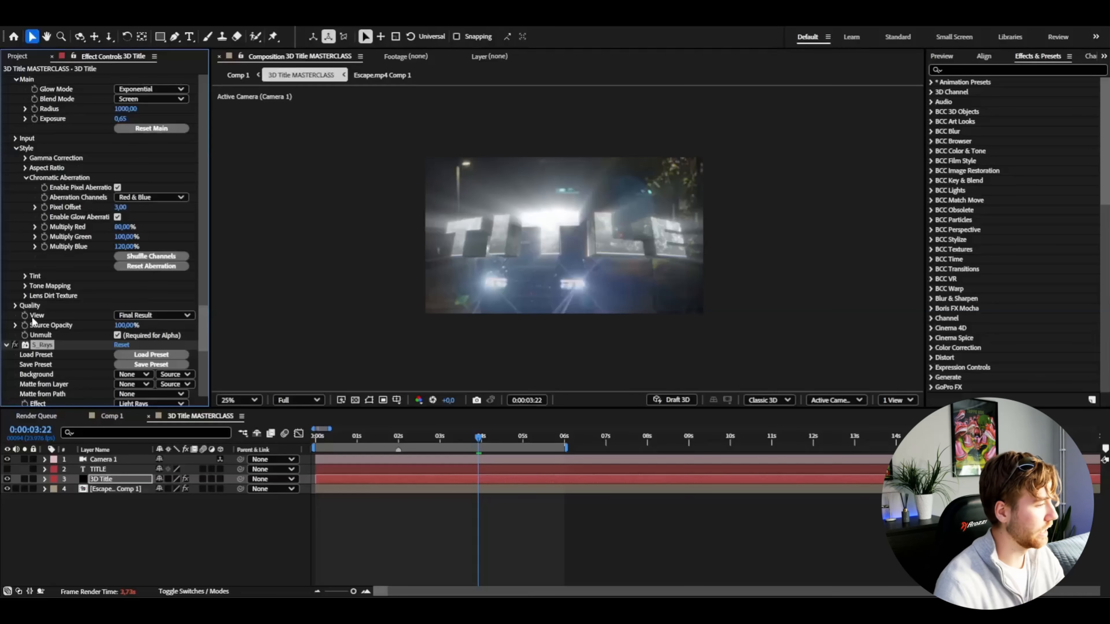
scroll(61, 329, down, 4)
scroll(84, 341, up, 8)
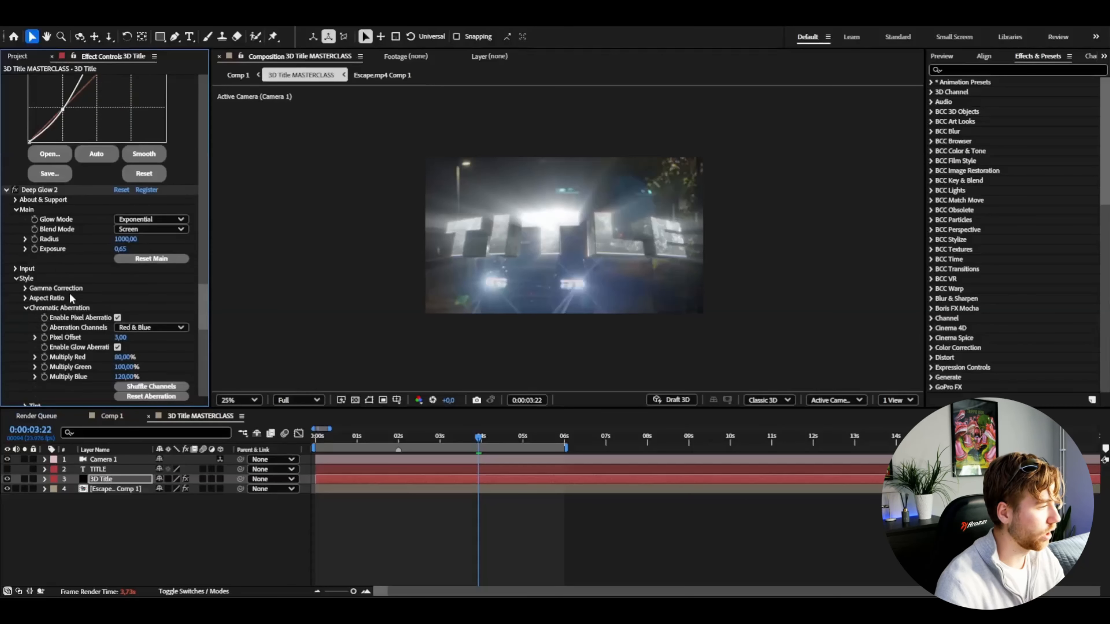
scroll(65, 347, down, 10)
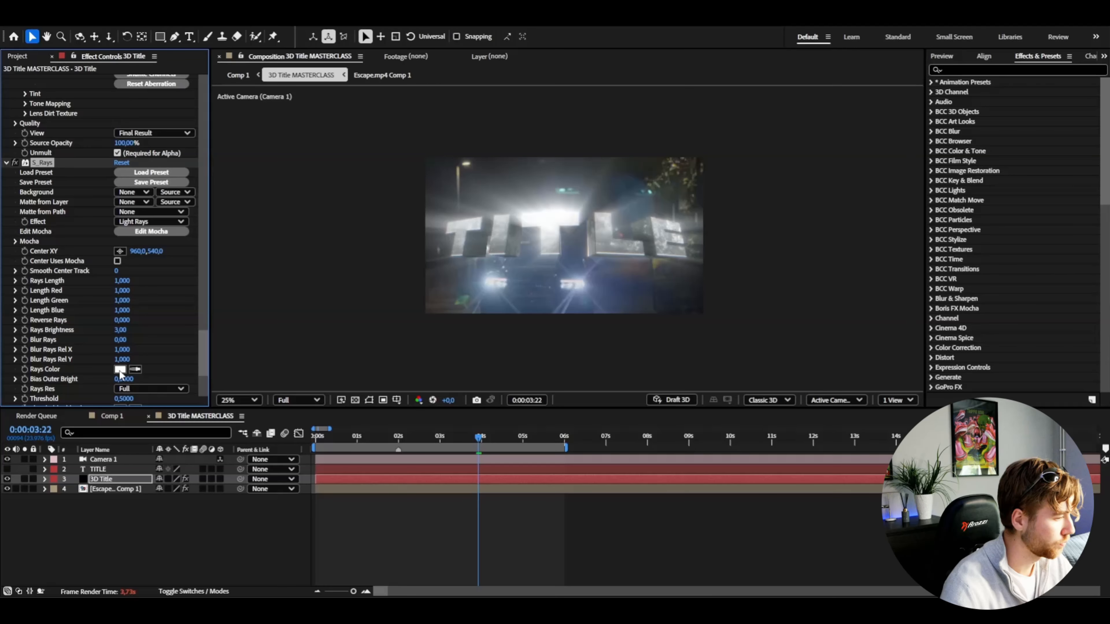
click(120, 369)
drag(557, 209, 227, 116)
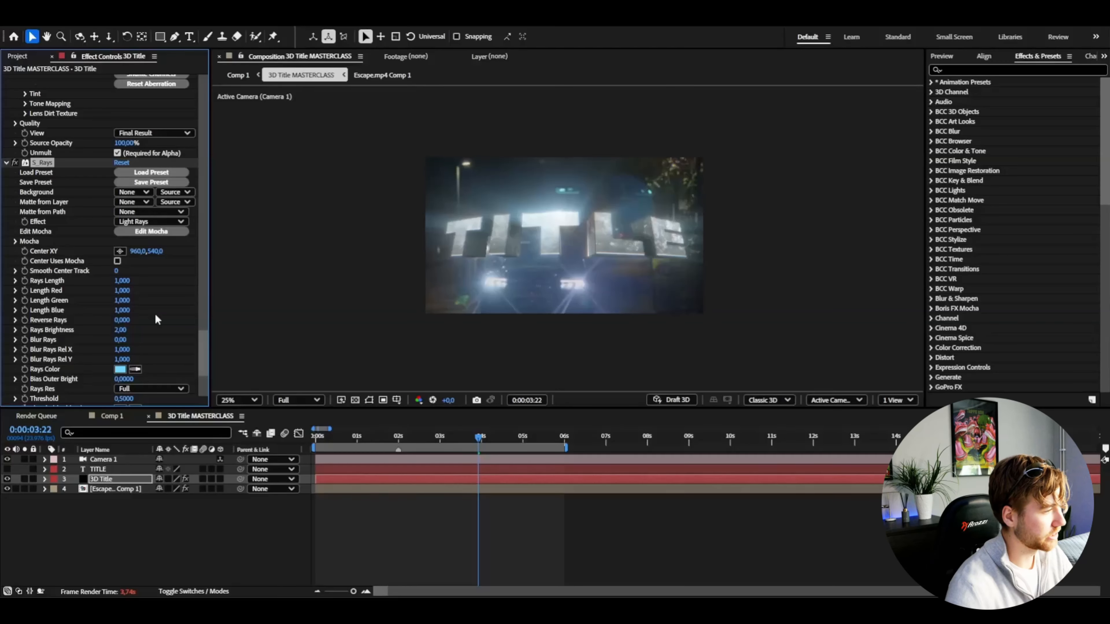
Step: Set Deep Glow 2's Tint Mode to Monocolor on the 3D Title layer
scroll(126, 304, up, 5)
scroll(70, 267, up, 2)
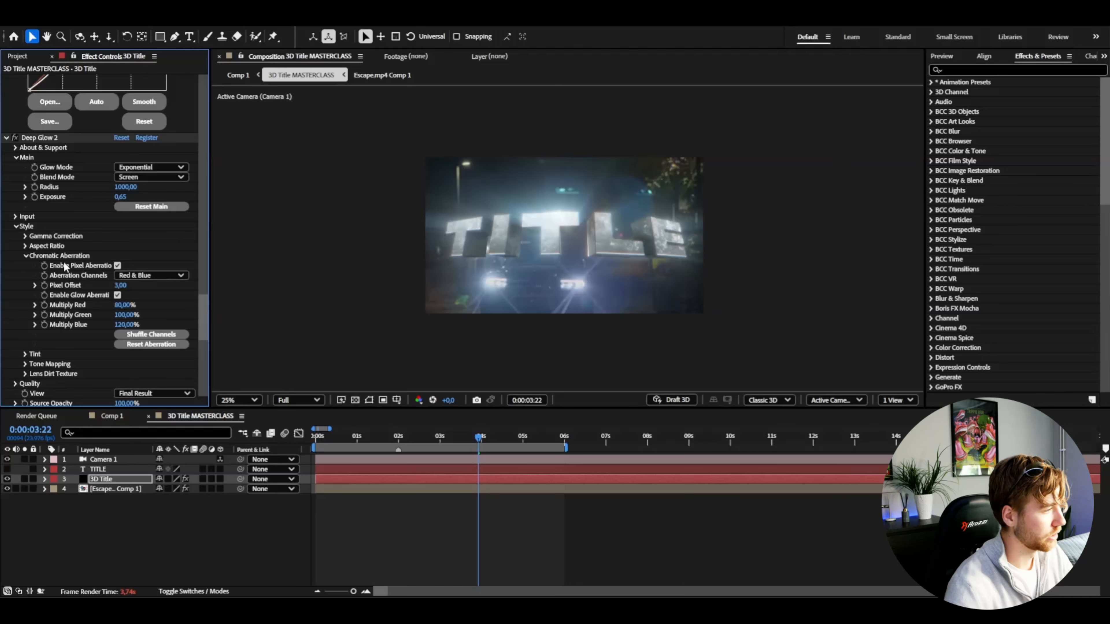
click(26, 354)
scroll(131, 319, down, 1)
click(139, 313)
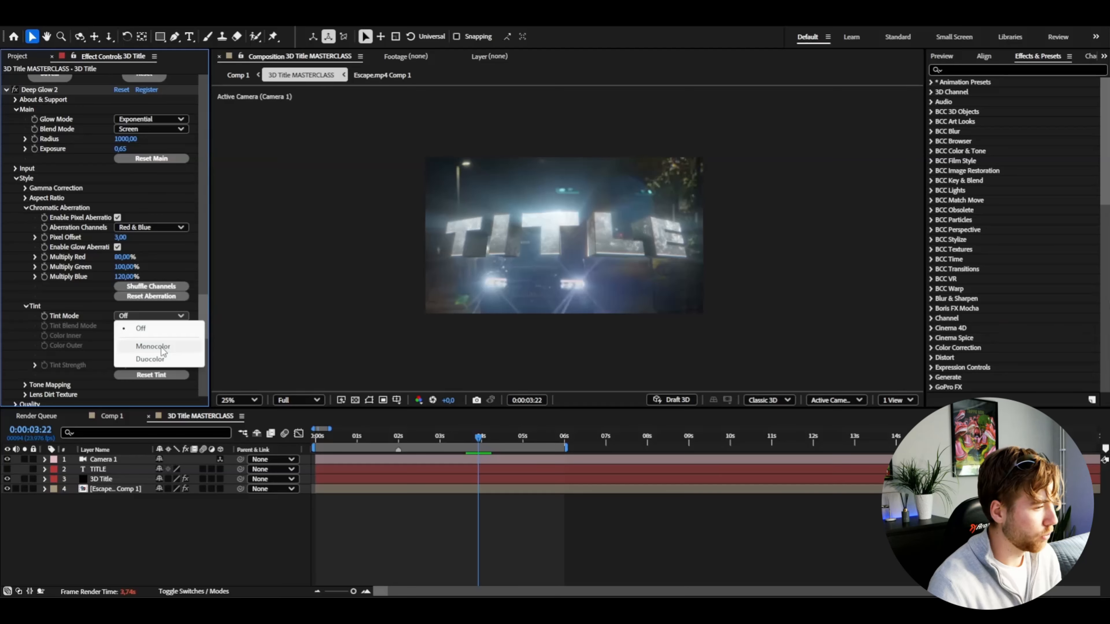
click(153, 346)
Step: Sample a light blue from the footage for Deep Glow 2's tint colour and shift its hue to 212°, giving A5CFFF
click(121, 335)
drag(581, 300, 583, 296)
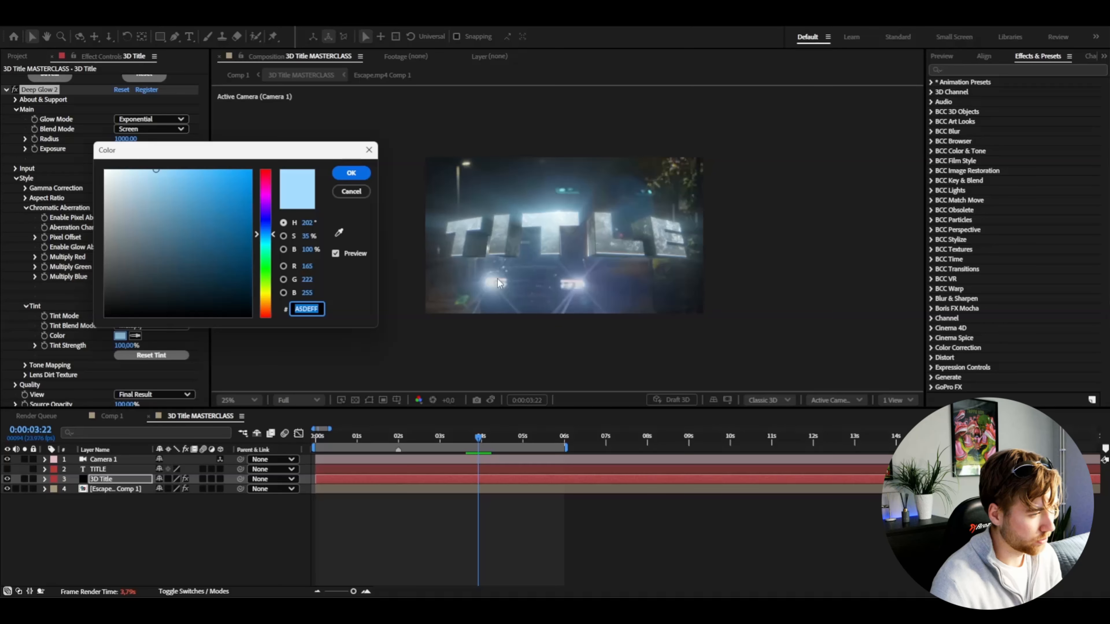
drag(267, 233, 269, 232)
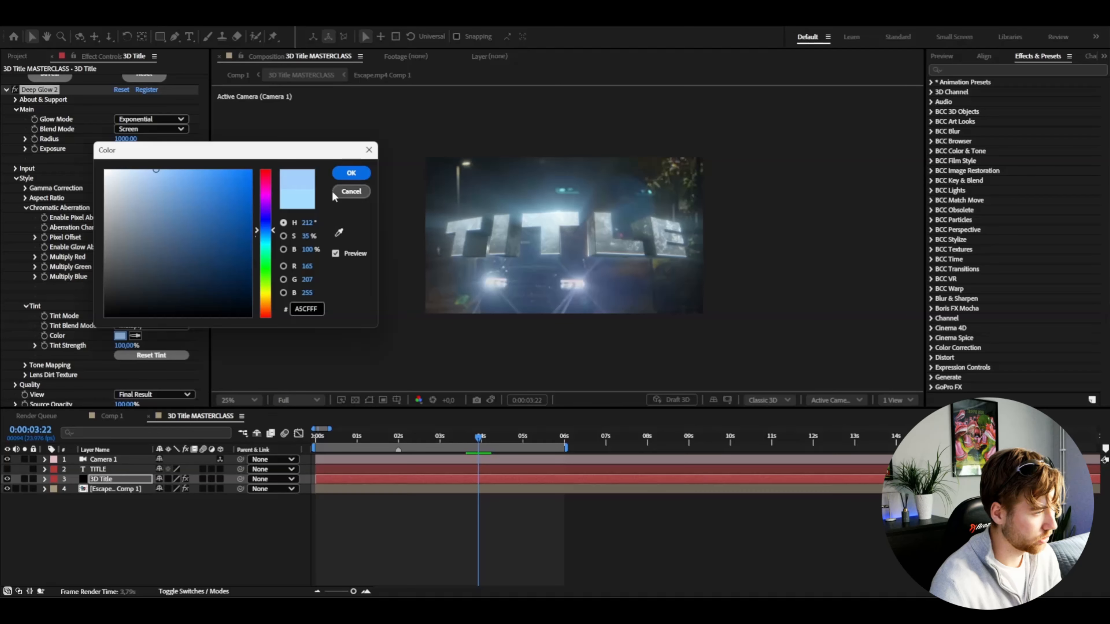
click(350, 174)
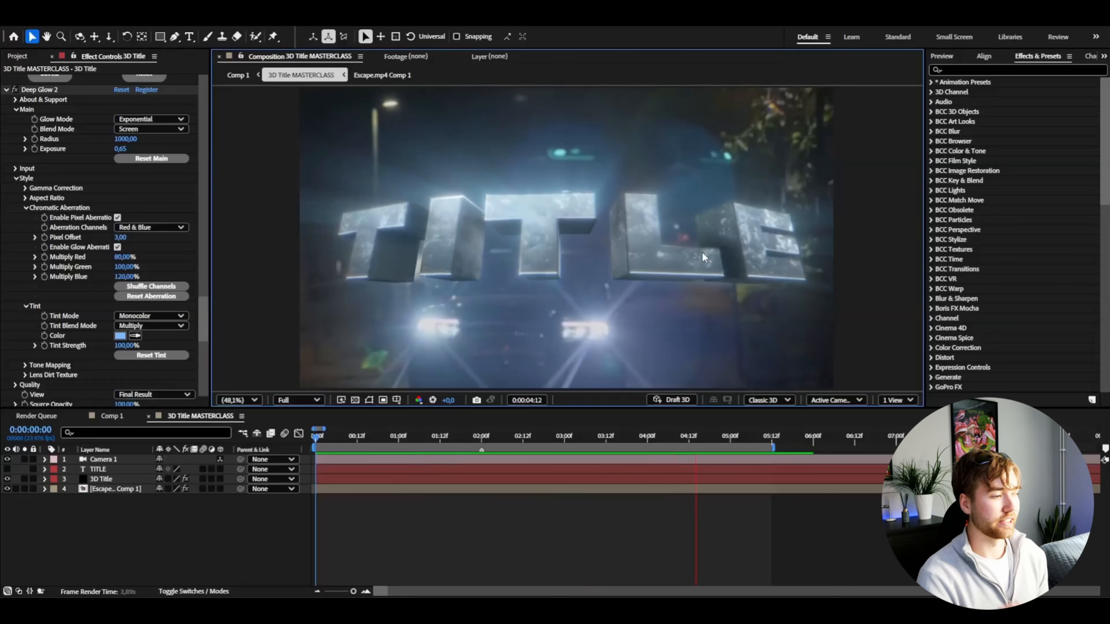